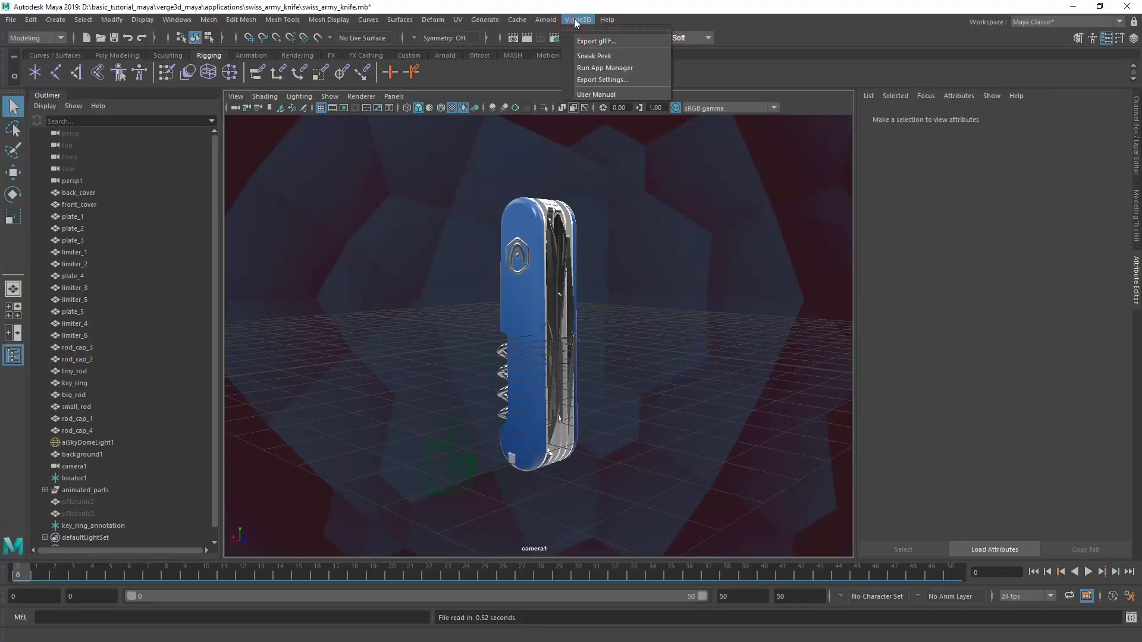
# Step: Close the Verge3D export settings and switch to the App Manager tab in Chrome
pyautogui.click(604, 81)
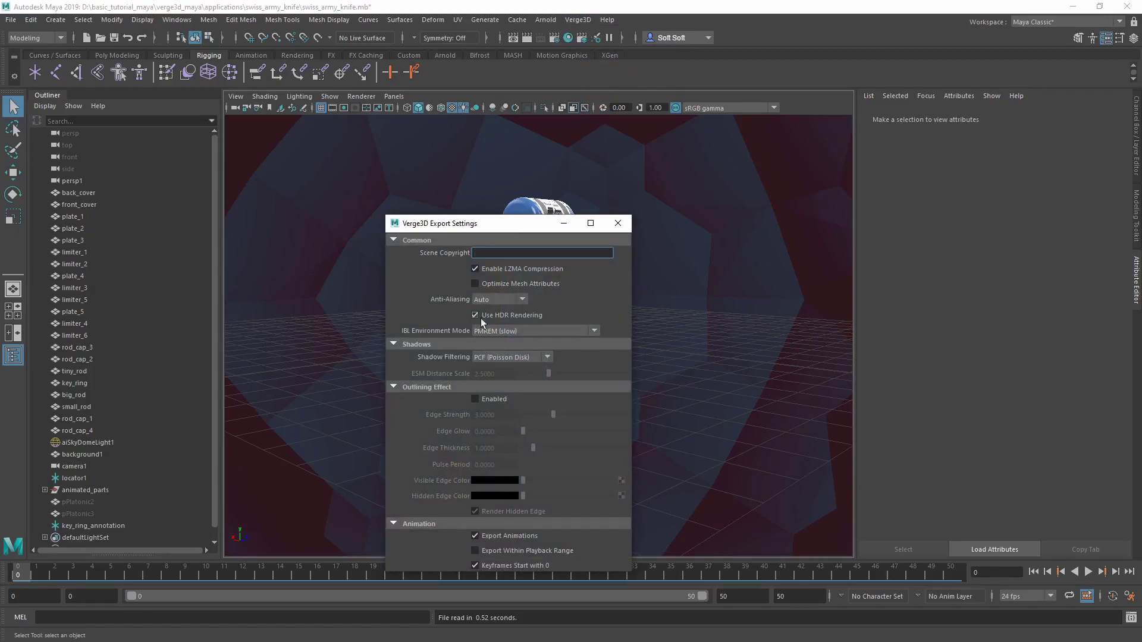
pyautogui.click(619, 223)
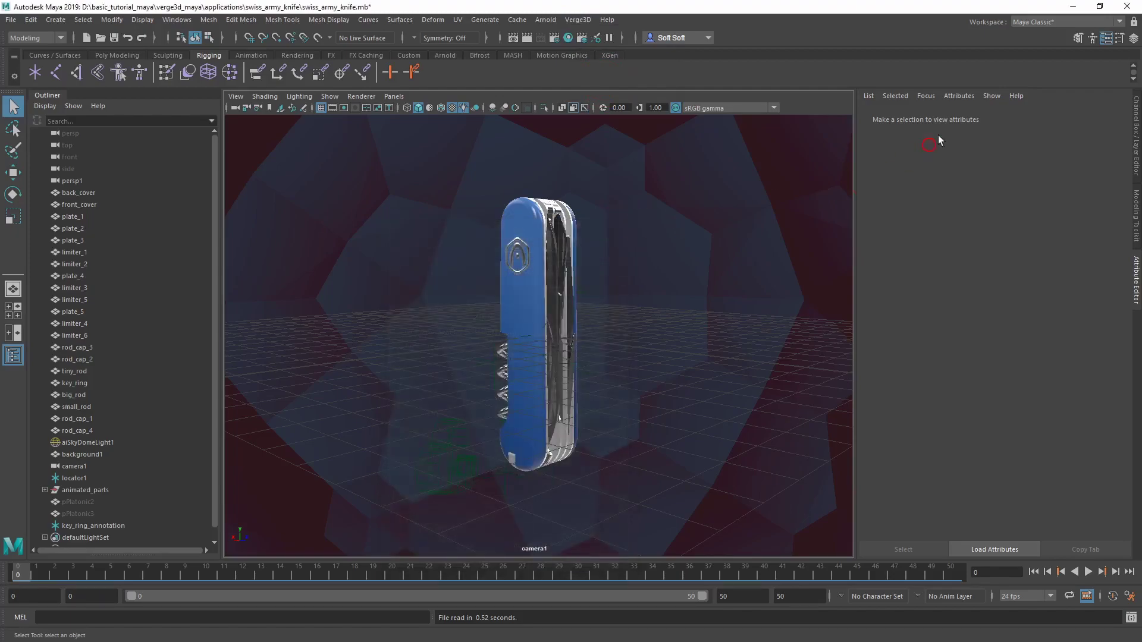
pyautogui.click(1073, 9)
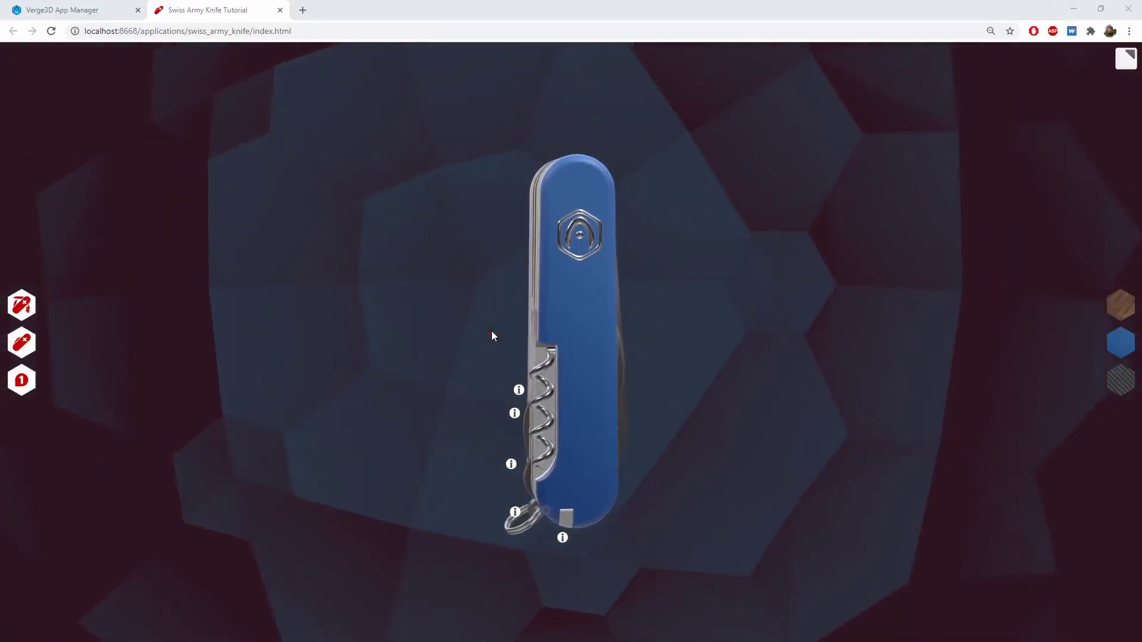
pyautogui.click(62, 10)
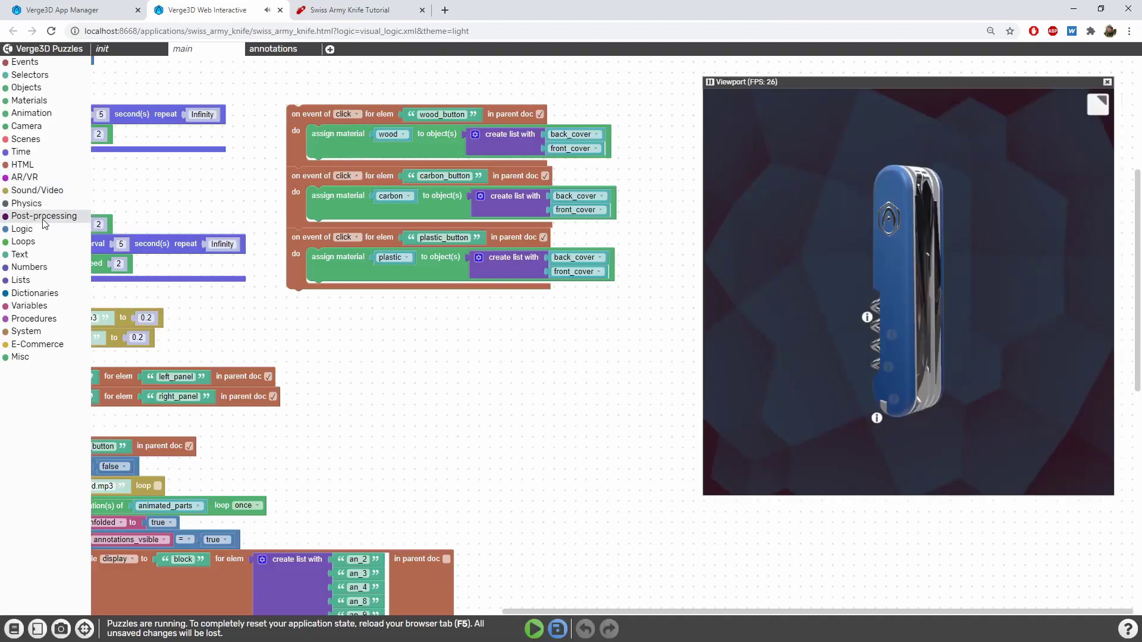
# Step: Add a Post-processing bloom puzzle and check threshold 0.8, strength 0.3, radius 0.5
pyautogui.click(44, 217)
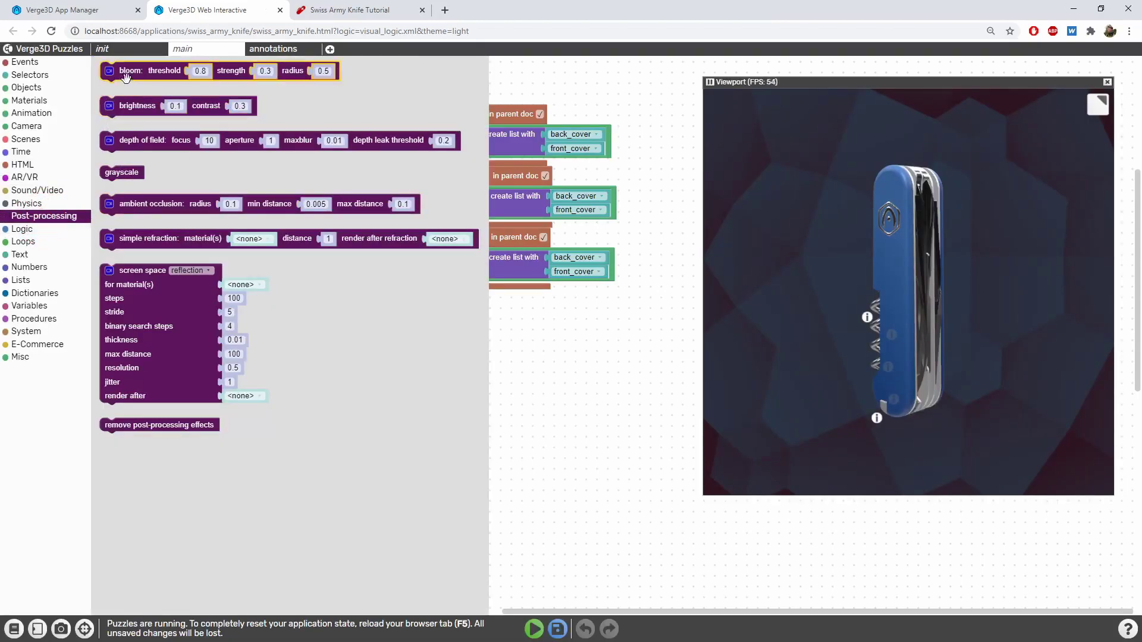
pyautogui.moveTo(134, 73)
pyautogui.mouseDown()
pyautogui.moveTo(329, 78)
pyautogui.moveTo(433, 282)
pyautogui.moveTo(411, 271)
pyautogui.mouseUp()
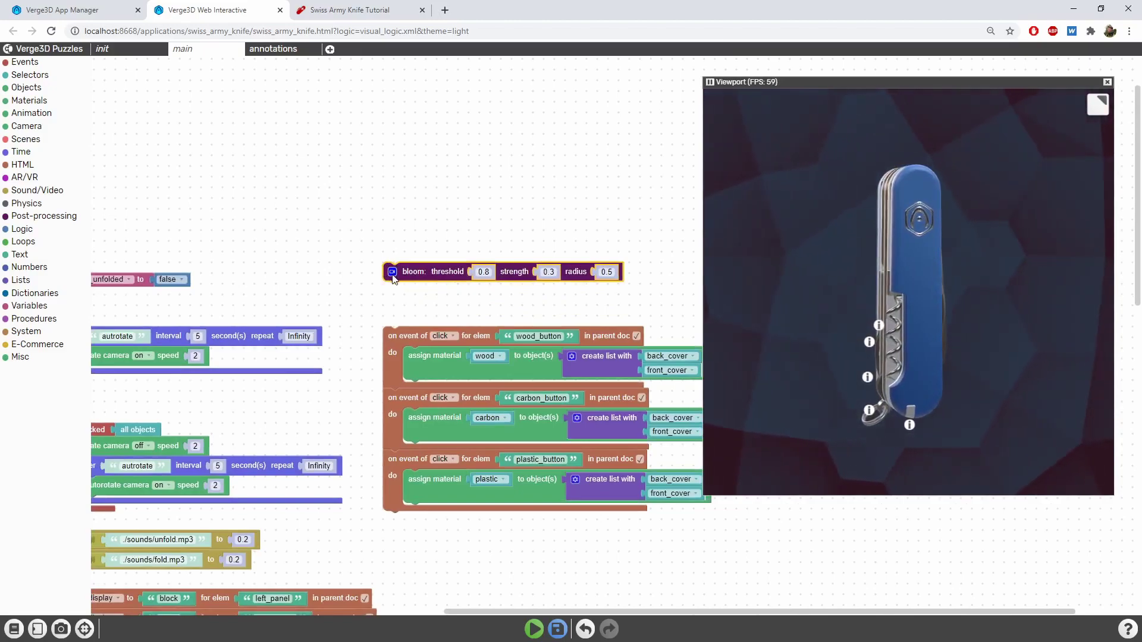
pyautogui.moveTo(406, 271)
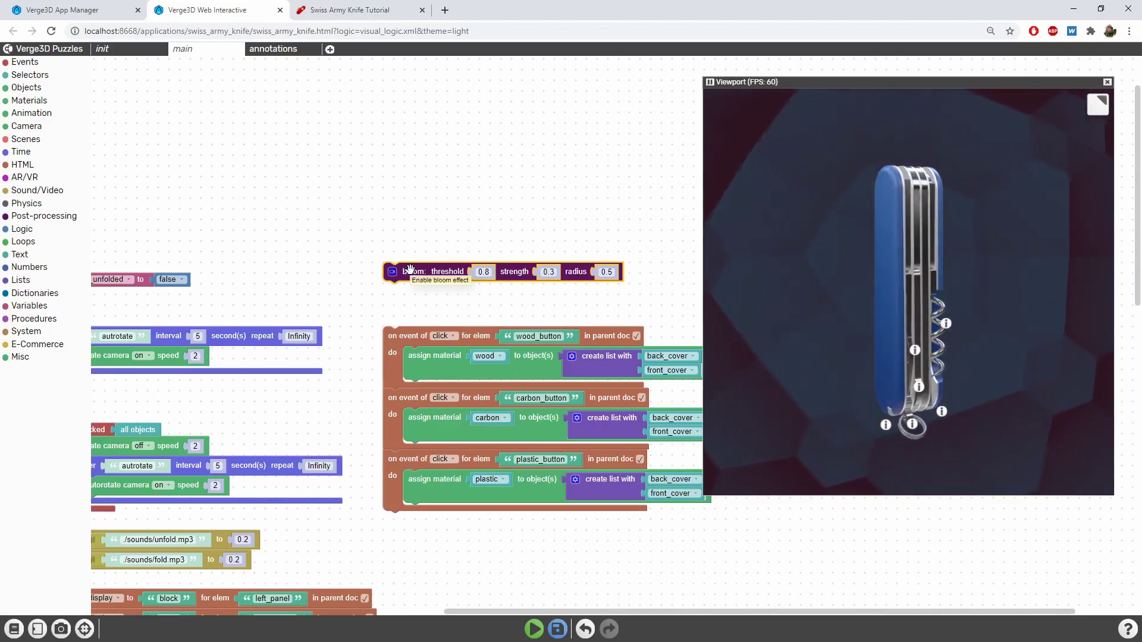
pyautogui.click(485, 272)
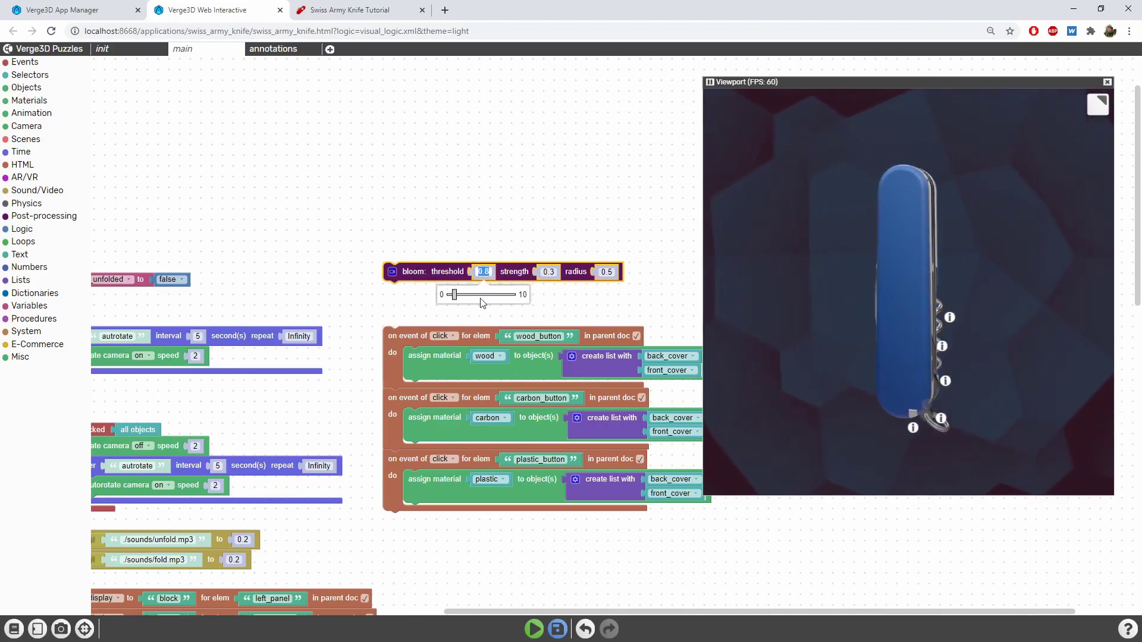
pyautogui.click(548, 271)
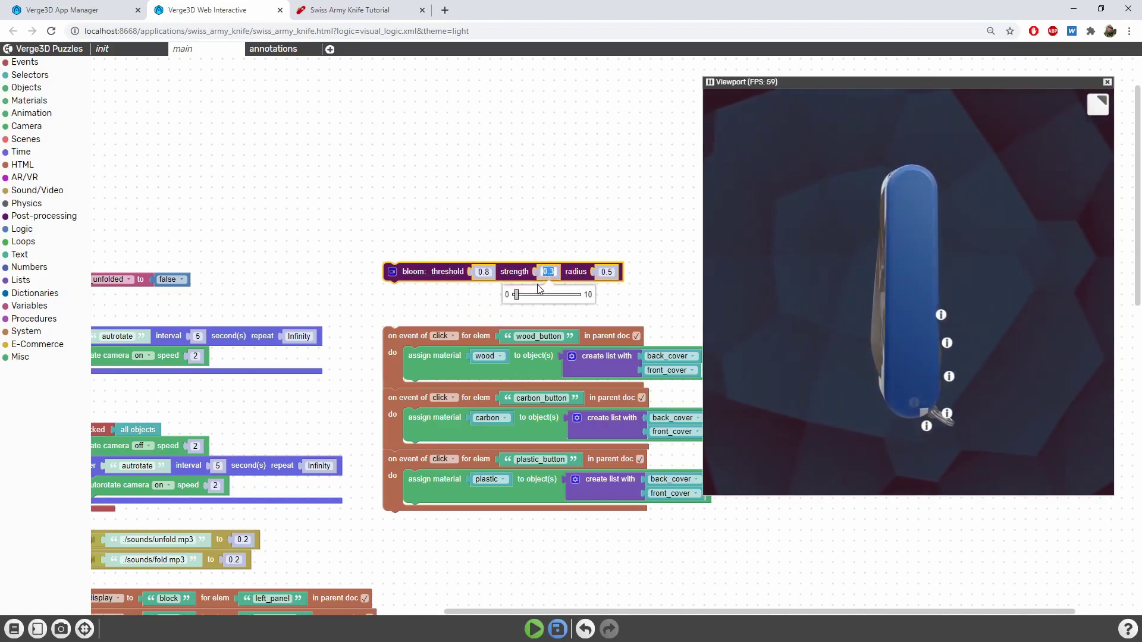
pyautogui.click(606, 272)
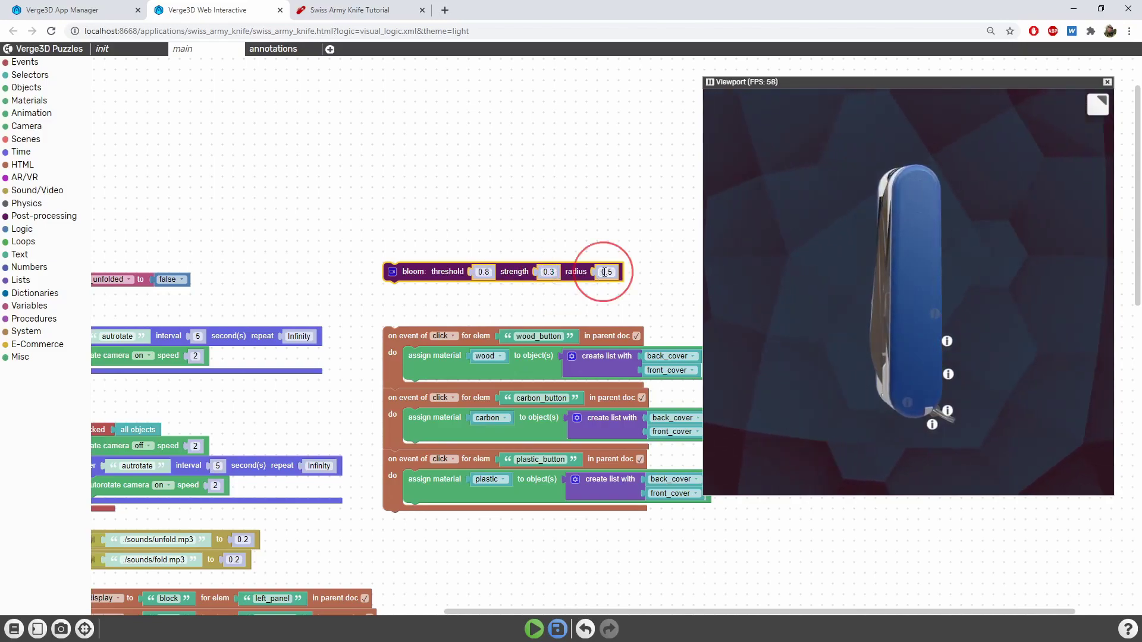
pyautogui.click(548, 194)
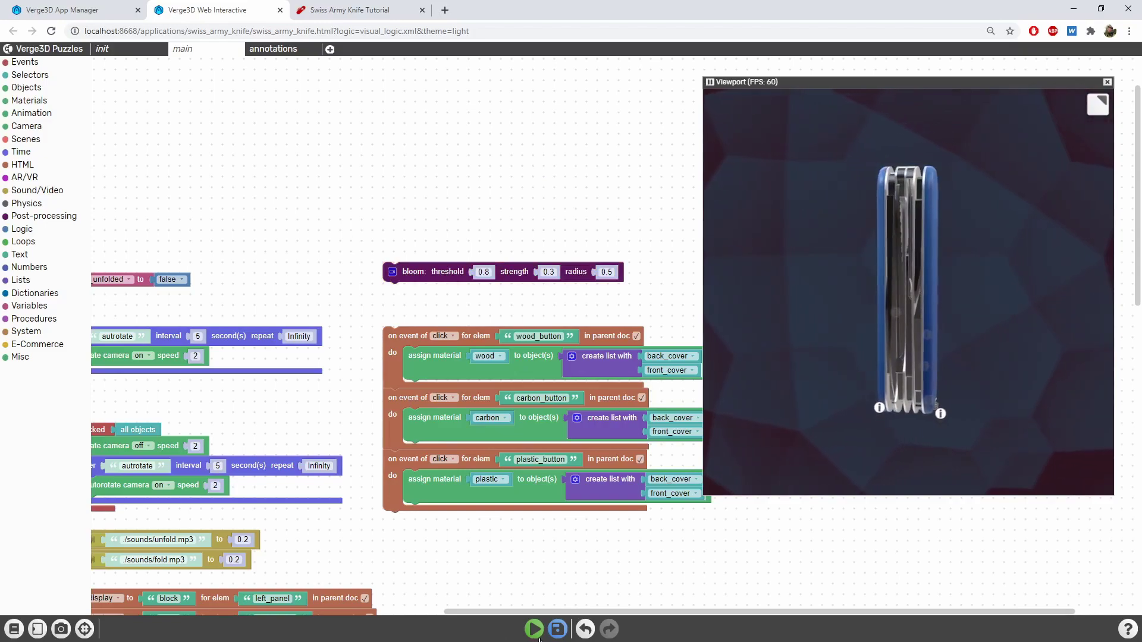
# Step: Run the puzzles and examine the bloom glow on the knife in the preview
pyautogui.click(534, 630)
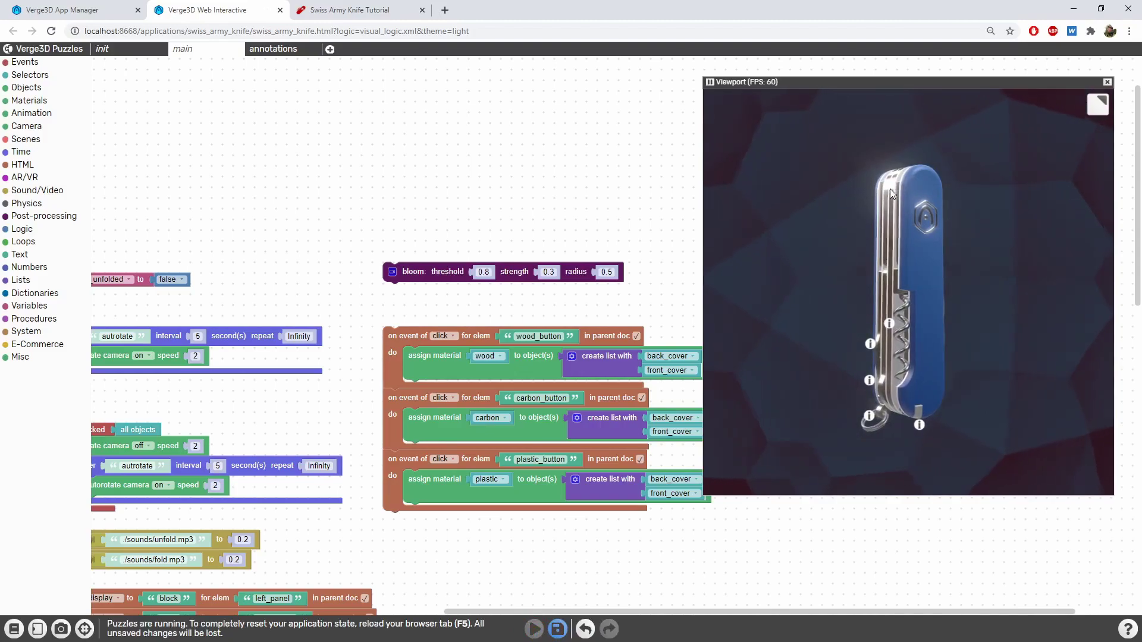
pyautogui.click(892, 190)
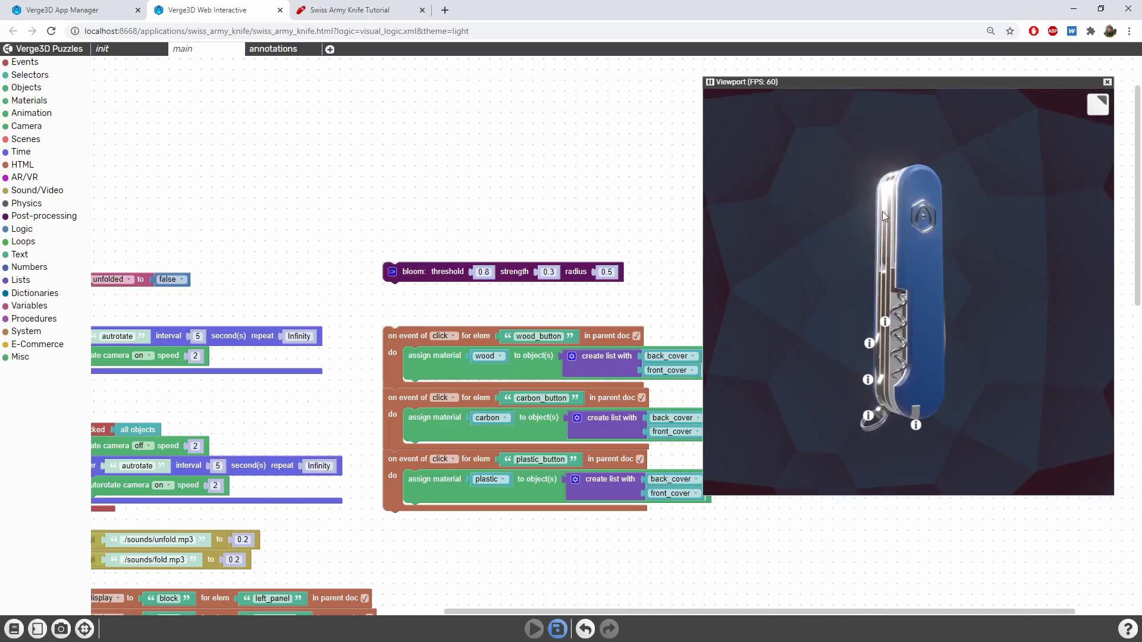
pyautogui.click(883, 190)
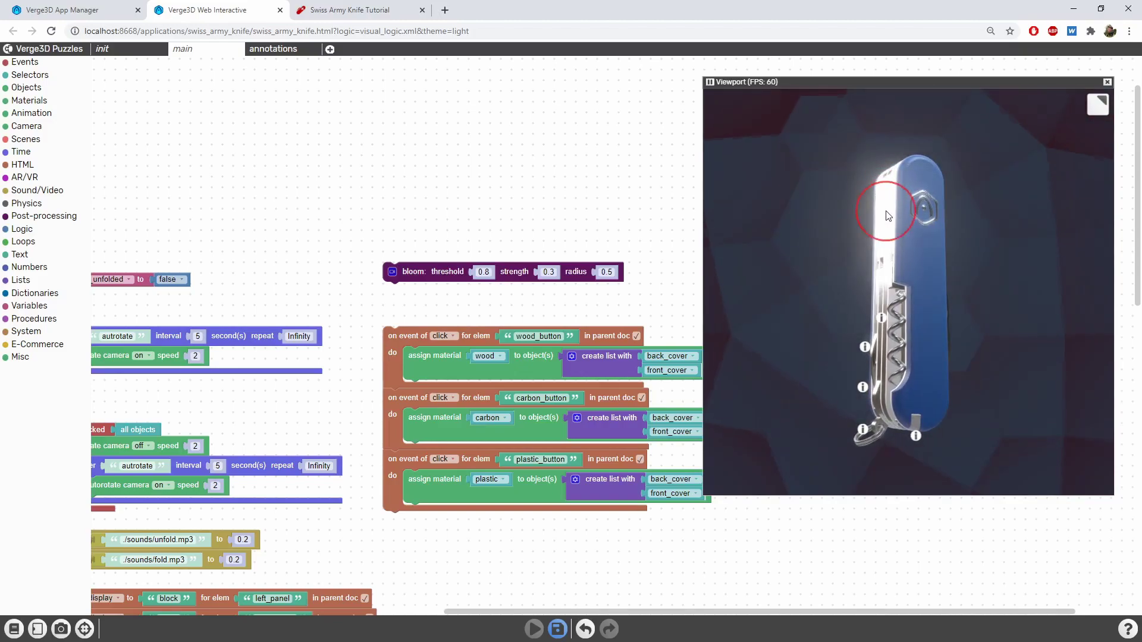
pyautogui.click(884, 207)
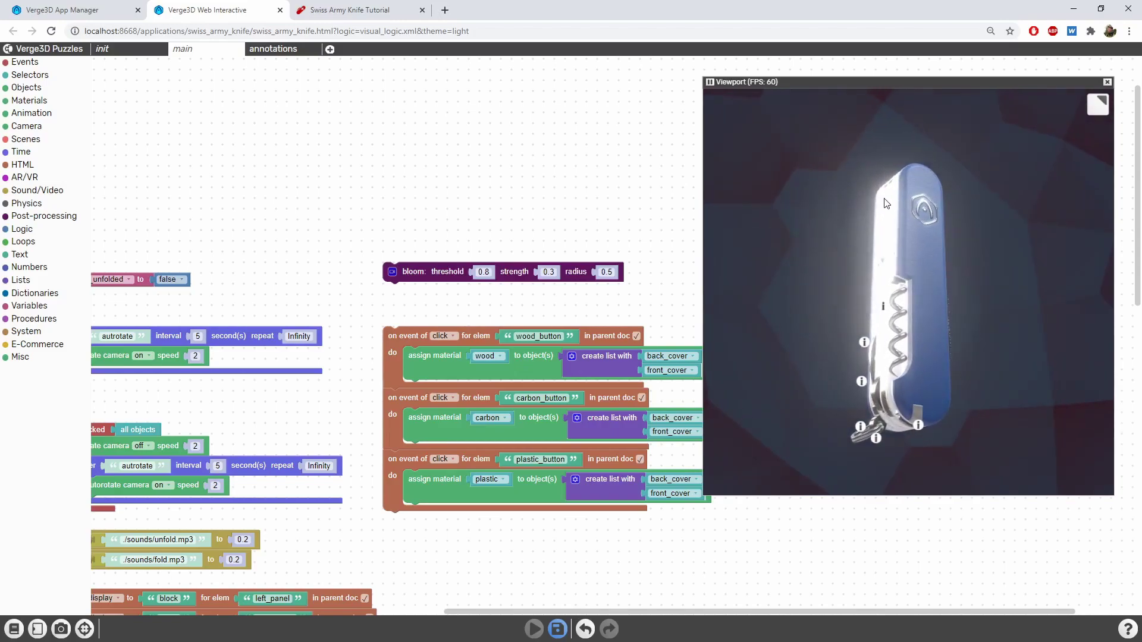
# Step: Raise the bloom threshold to 1.5 and radius to 0.6, then save the puzzles
pyautogui.click(483, 271)
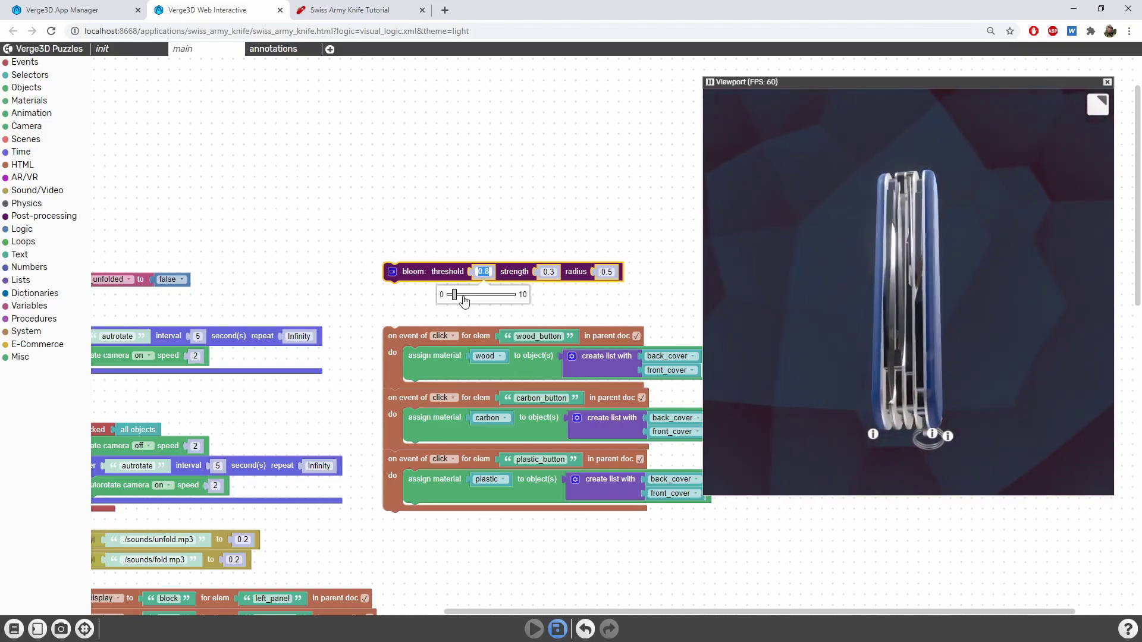
pyautogui.moveTo(453, 295); pyautogui.dragTo(458, 295)
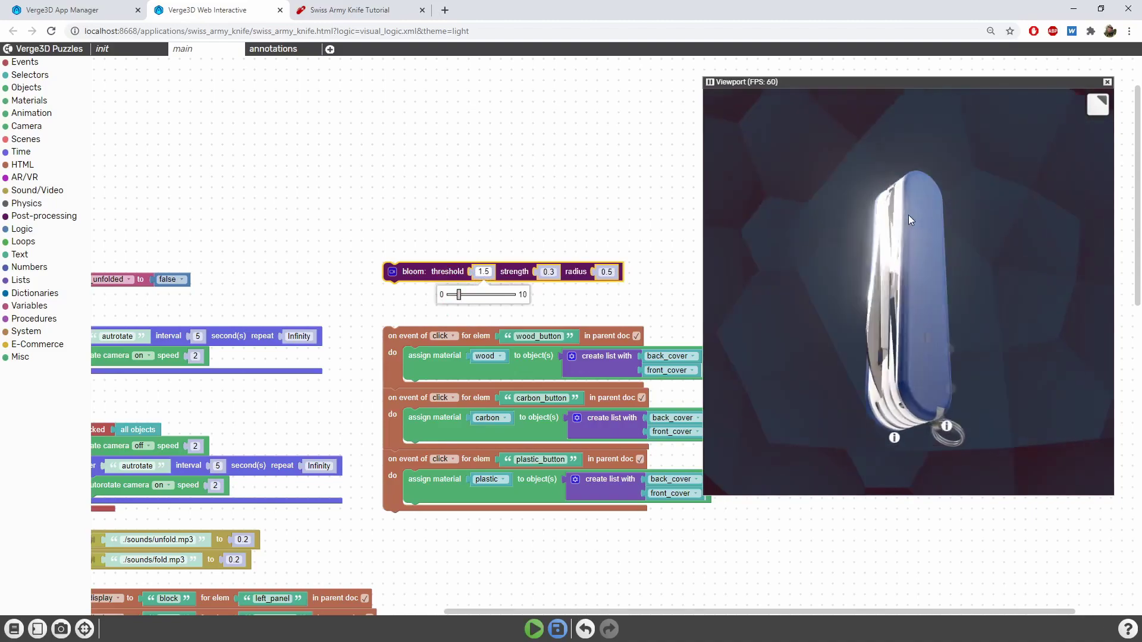
pyautogui.click(547, 272)
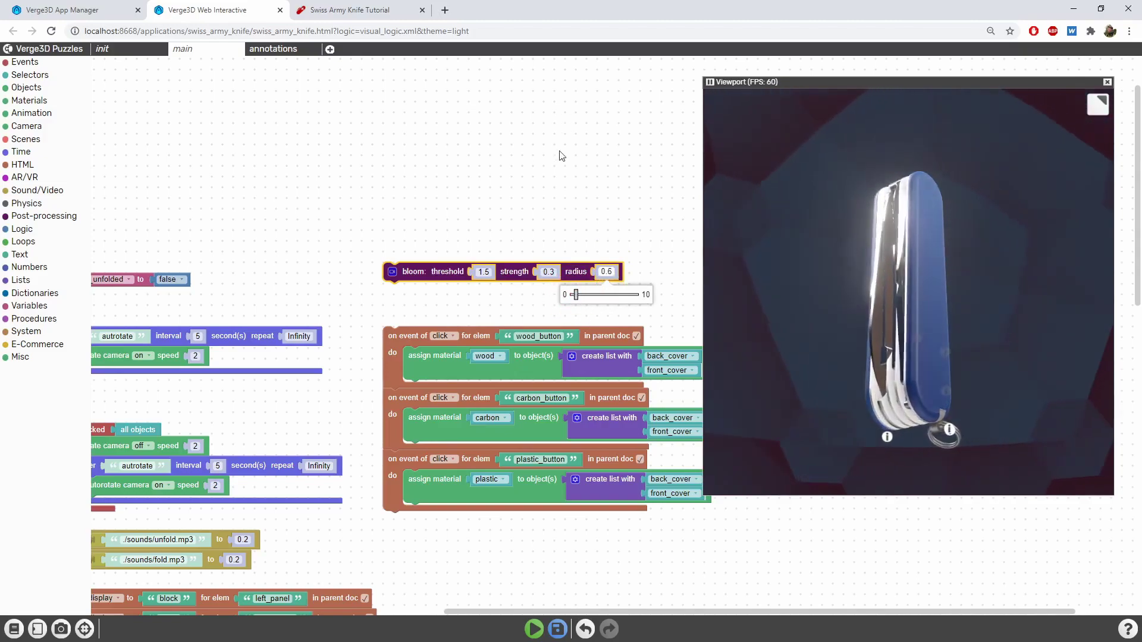
pyautogui.click(475, 198)
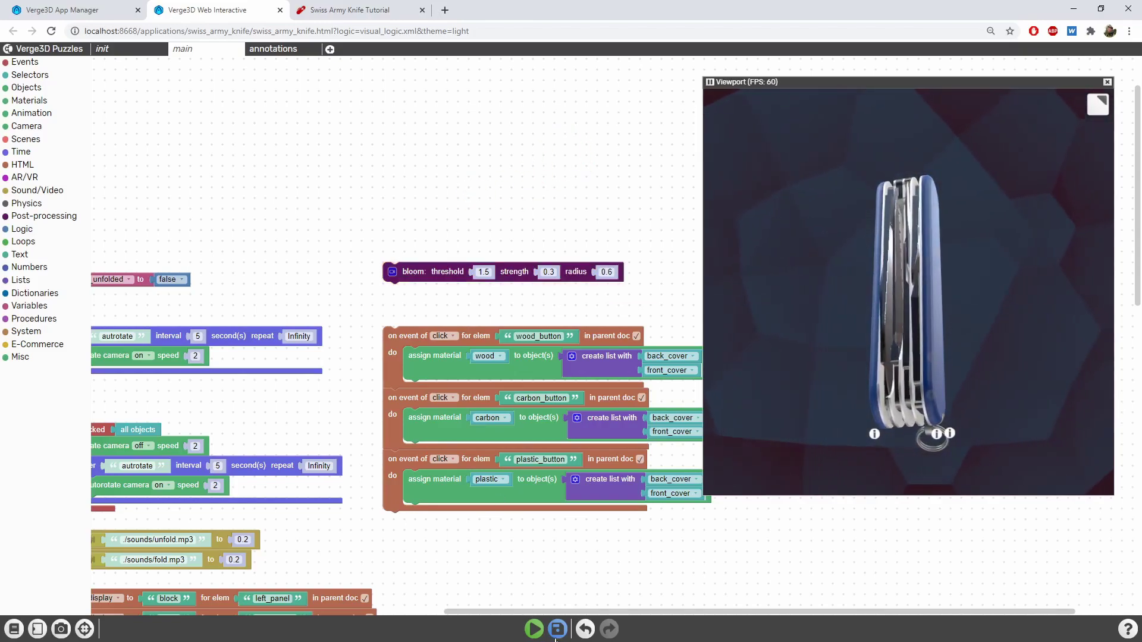
pyautogui.click(558, 630)
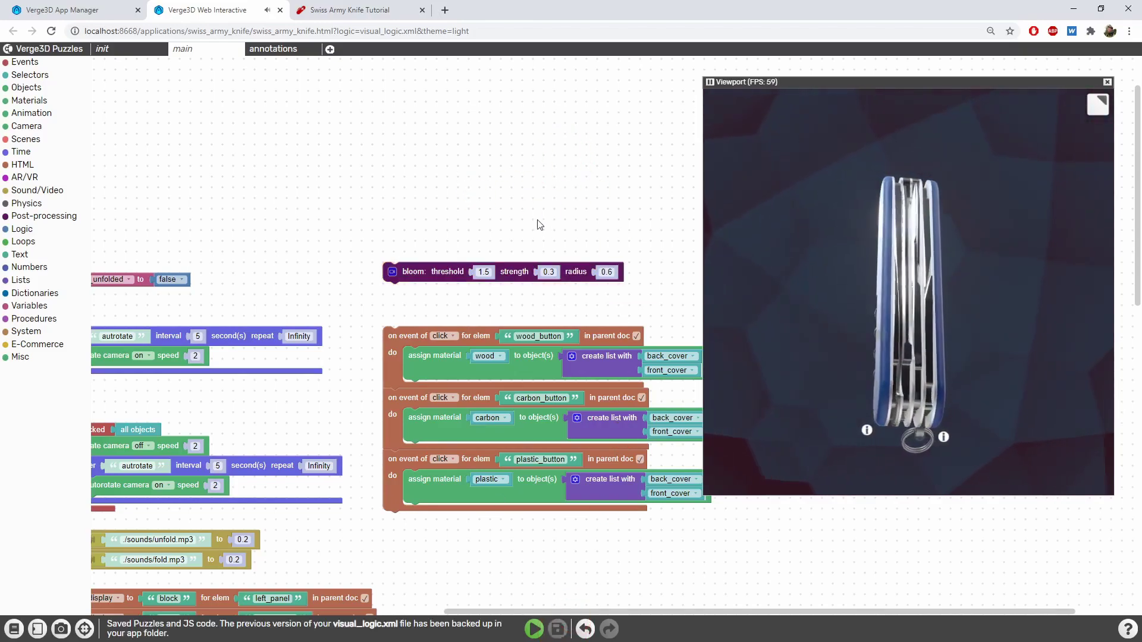
# Step: Reload the knife app, unfold all its tools and orbit around the knife
pyautogui.click(349, 10)
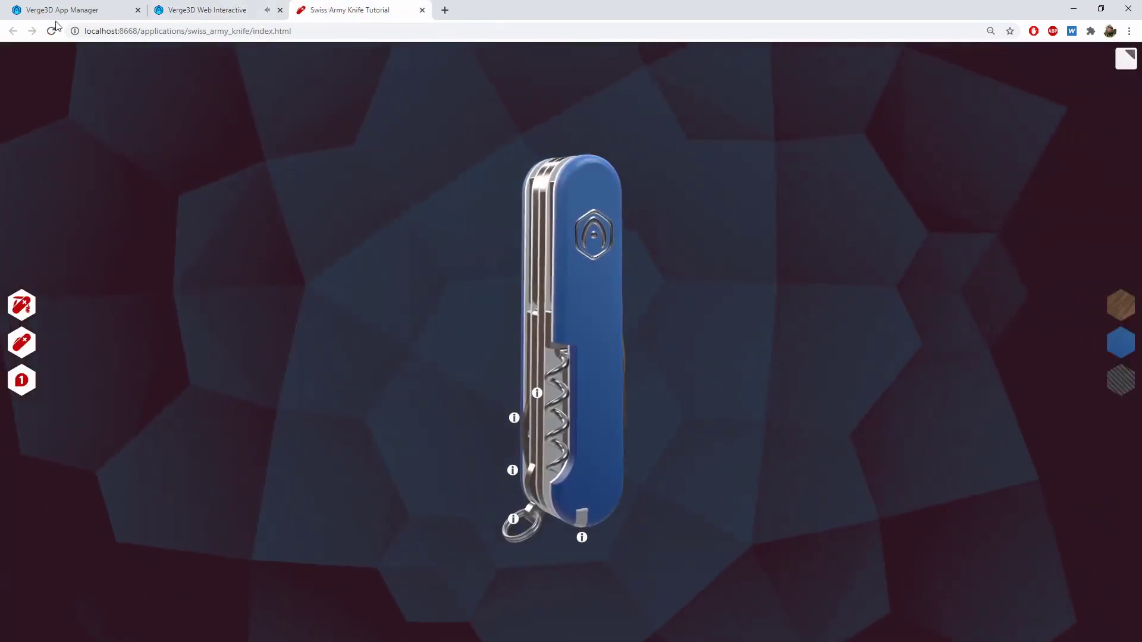
pyautogui.click(51, 31)
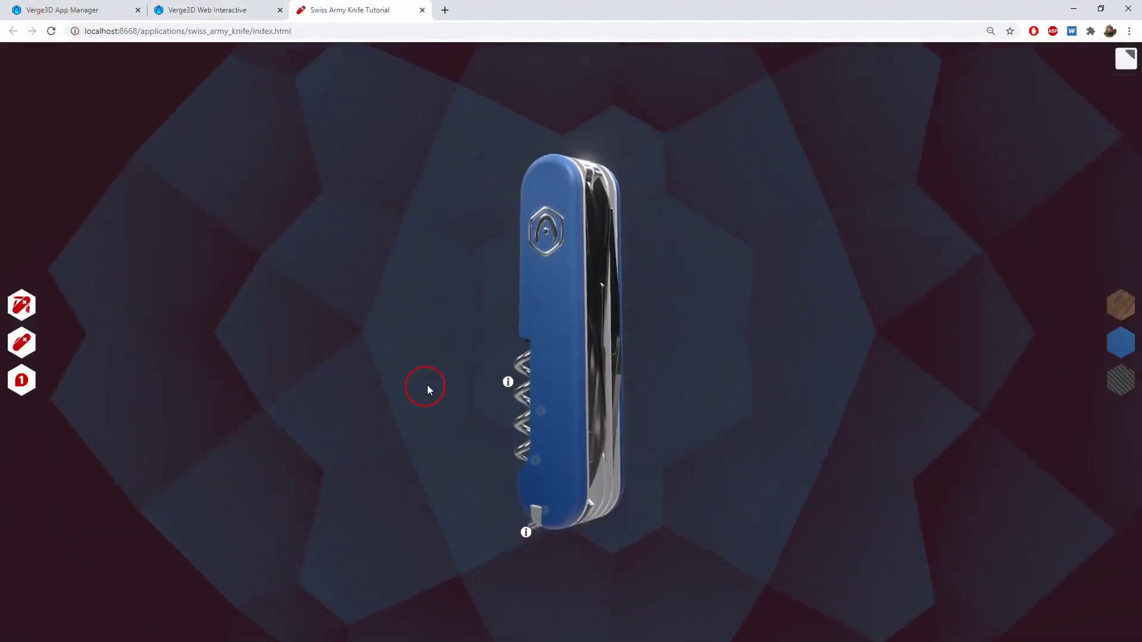
pyautogui.moveTo(428, 384)
pyautogui.mouseDown()
pyautogui.moveTo(640, 366)
pyautogui.moveTo(508, 382)
pyautogui.mouseUp()
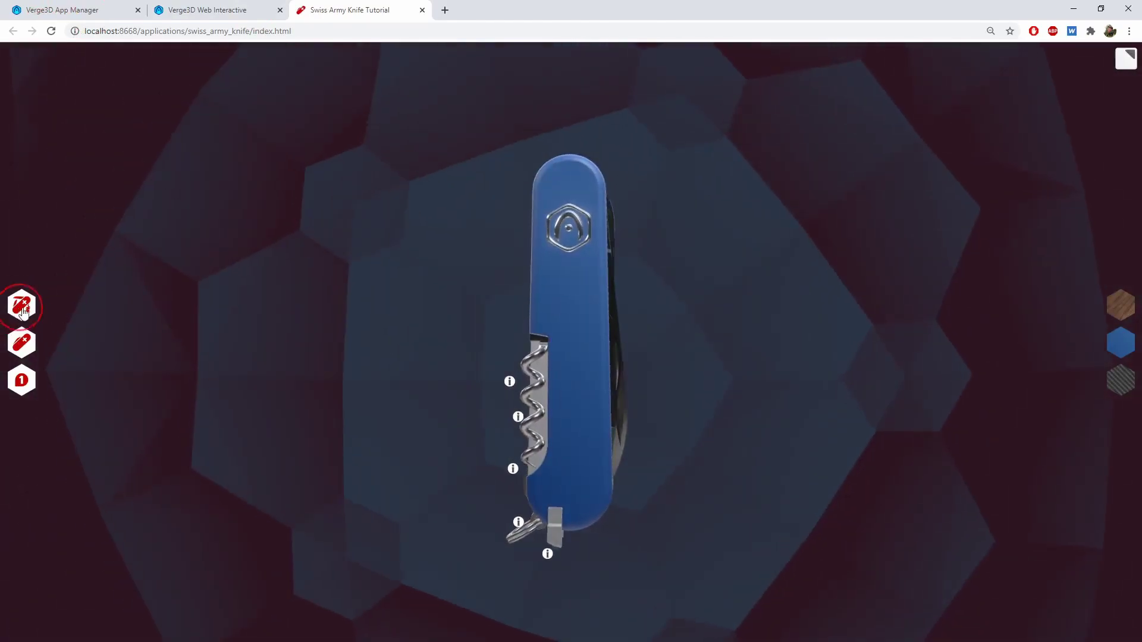
pyautogui.click(22, 307)
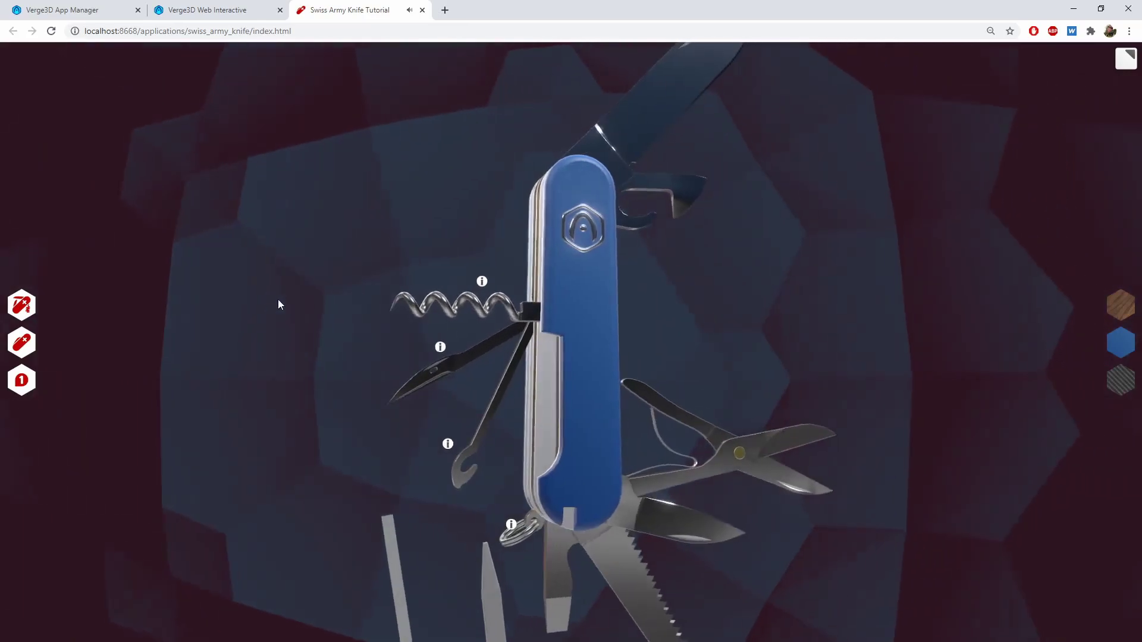
pyautogui.moveTo(259, 271)
pyautogui.mouseDown()
pyautogui.moveTo(567, 276)
pyautogui.moveTo(534, 251)
pyautogui.moveTo(547, 254)
pyautogui.moveTo(523, 253)
pyautogui.mouseUp()
# Step: Add a Scenes 'disable rendering' block with anti-alias ticked, then run the puzzles
pyautogui.click(206, 9)
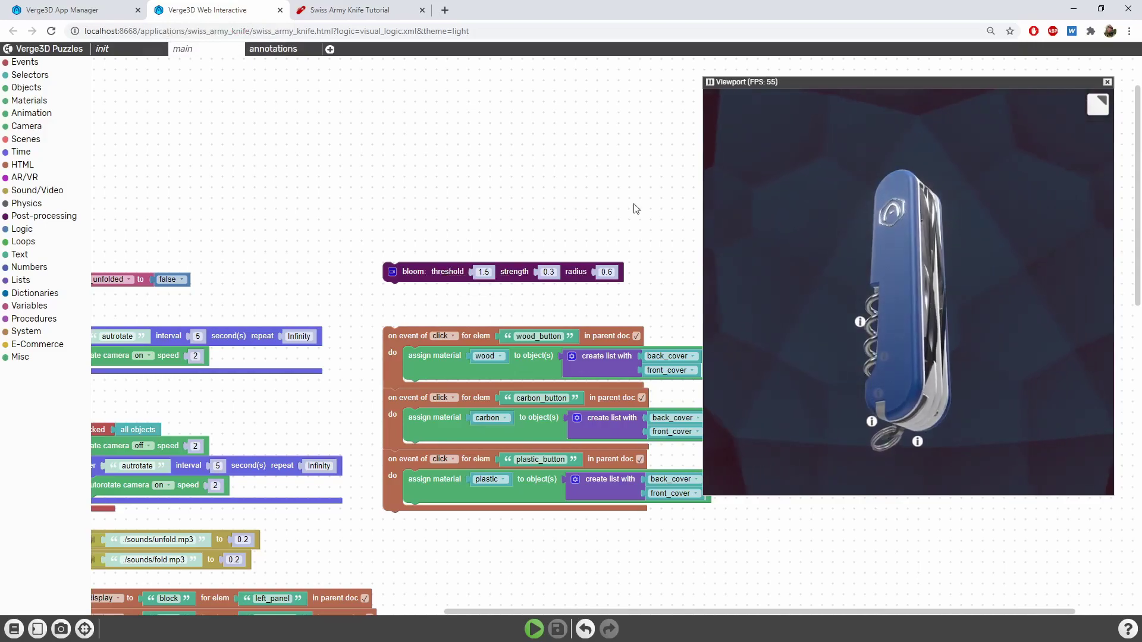
pyautogui.moveTo(634, 210); pyautogui.dragTo(466, 387)
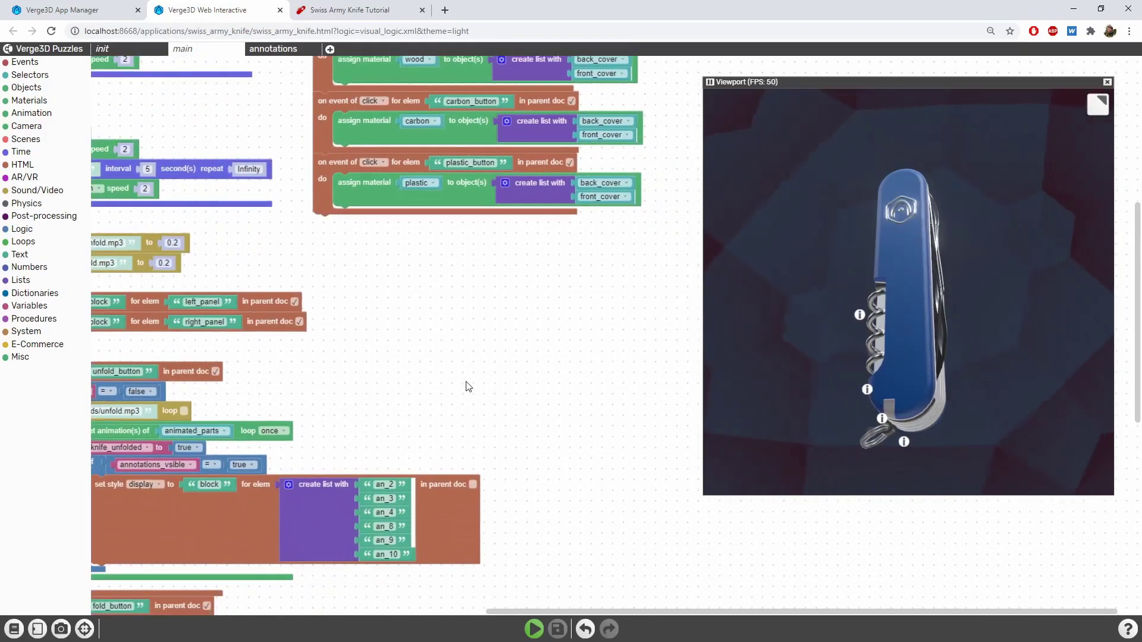
pyautogui.click(27, 139)
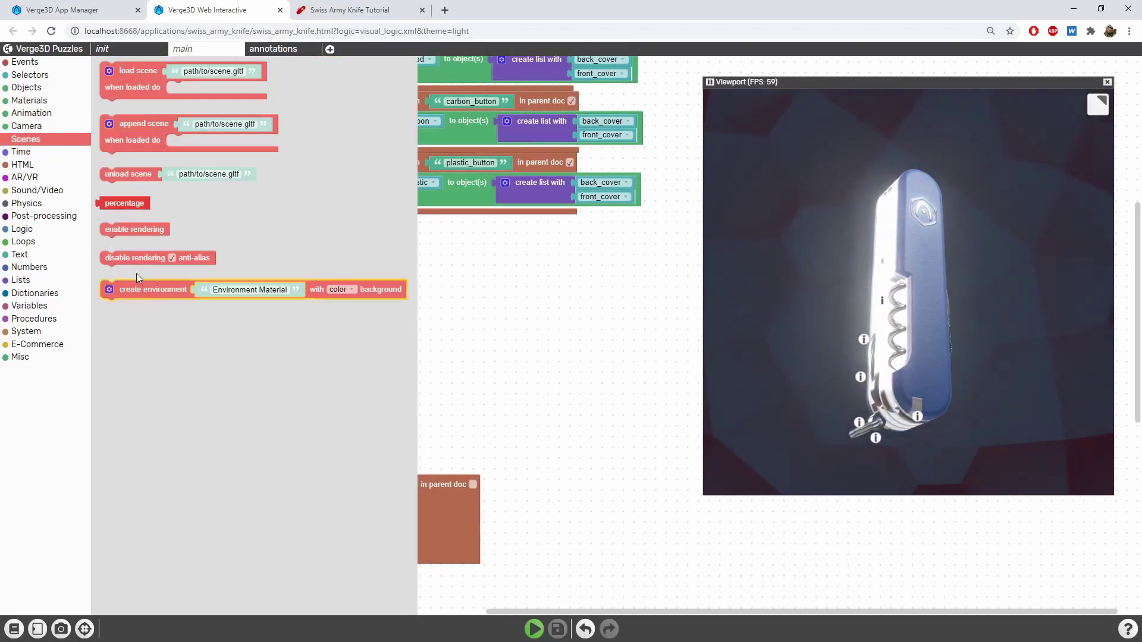
pyautogui.moveTo(158, 258)
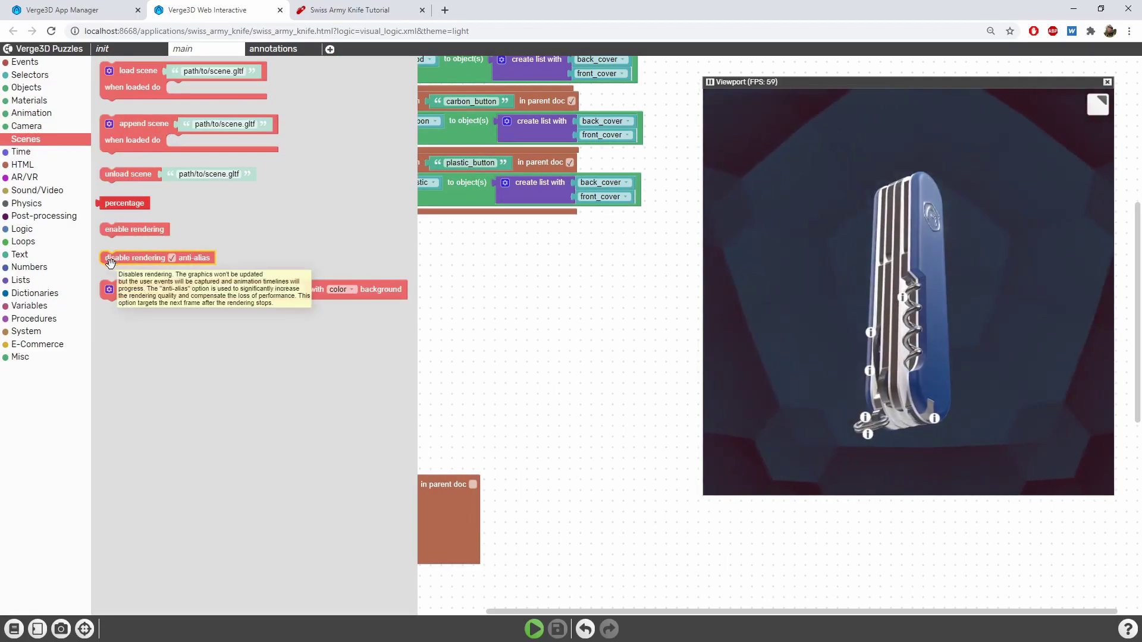
pyautogui.moveTo(114, 260); pyautogui.dragTo(546, 338)
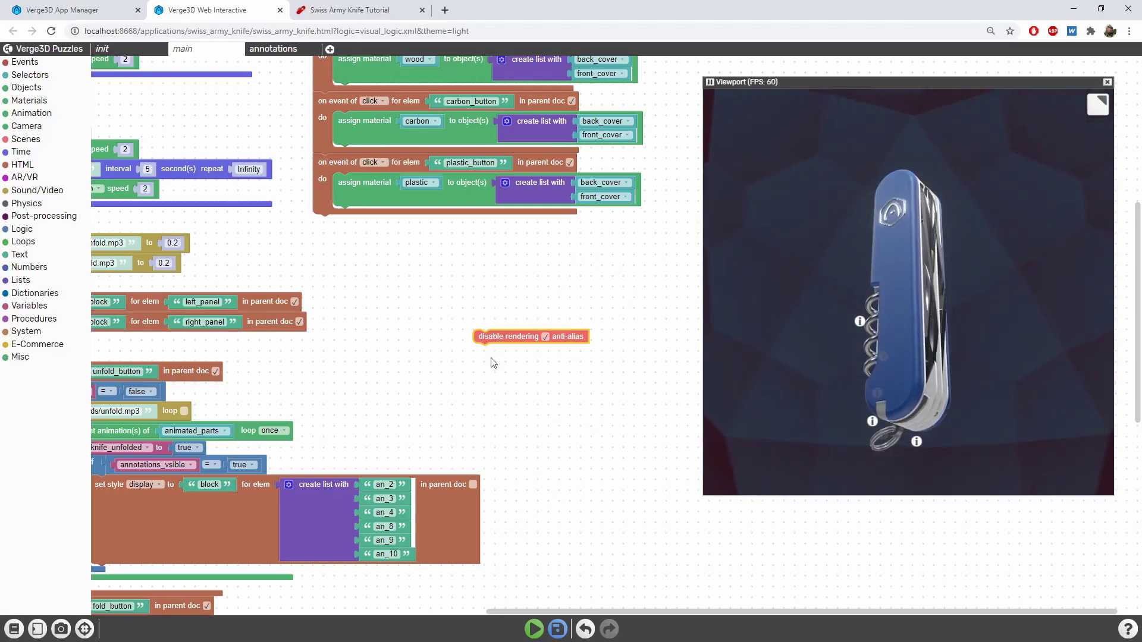
pyautogui.click(534, 631)
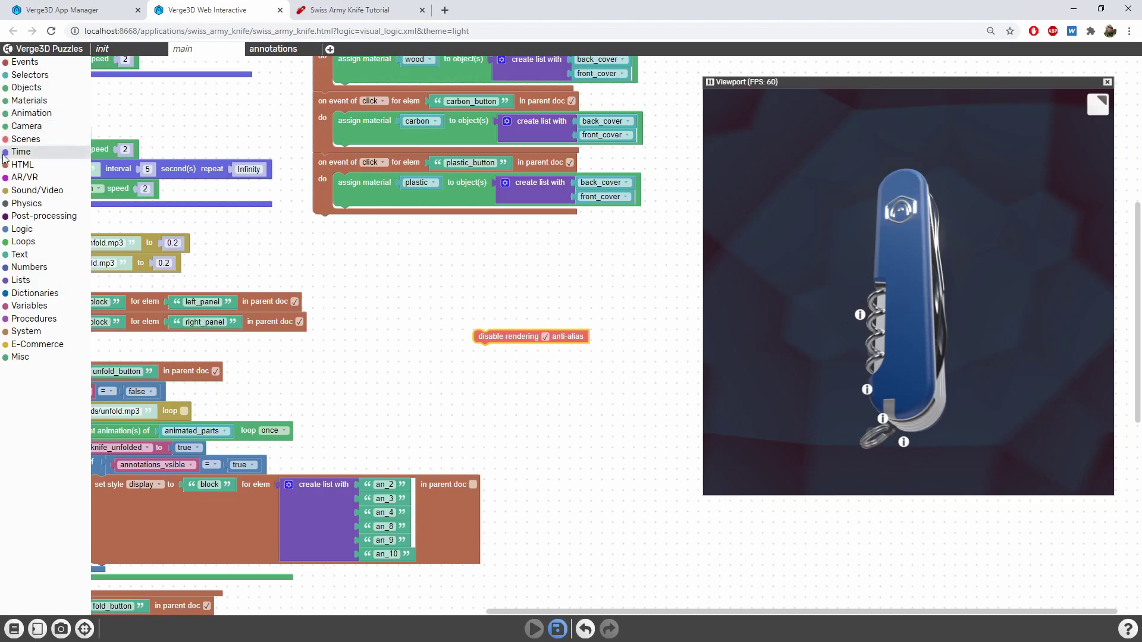
# Step: Place 'enable rendering' below 'disable rendering' and orbit the knife in the preview
pyautogui.click(25, 139)
pyautogui.moveTo(122, 232); pyautogui.dragTo(475, 407)
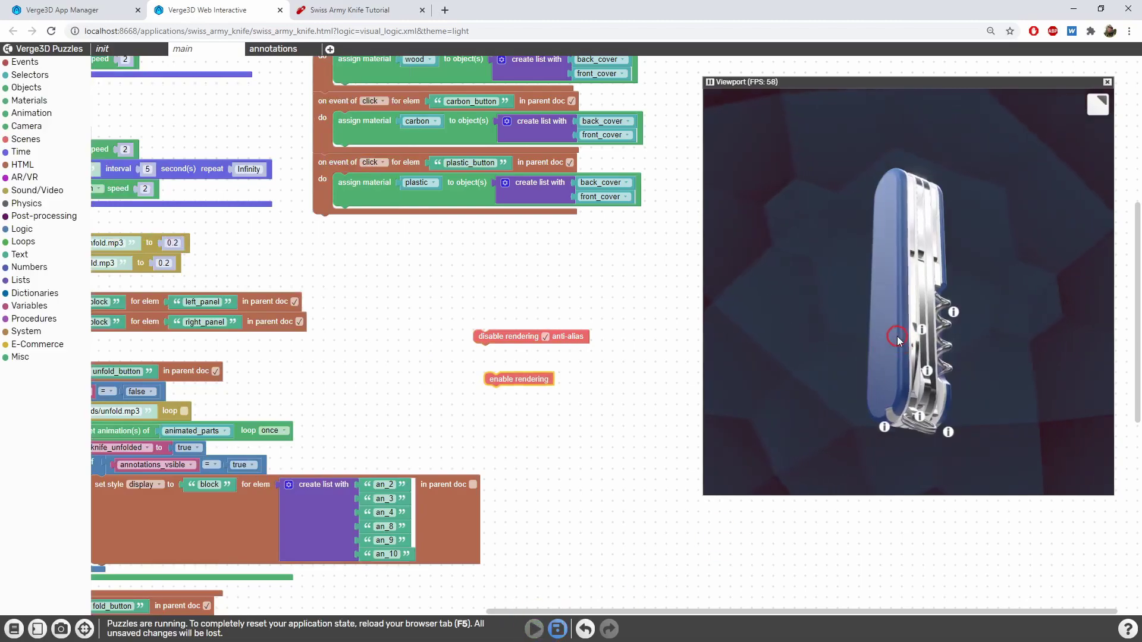
pyautogui.moveTo(897, 336)
pyautogui.mouseDown()
pyautogui.moveTo(921, 249)
pyautogui.moveTo(795, 253)
pyautogui.mouseUp()
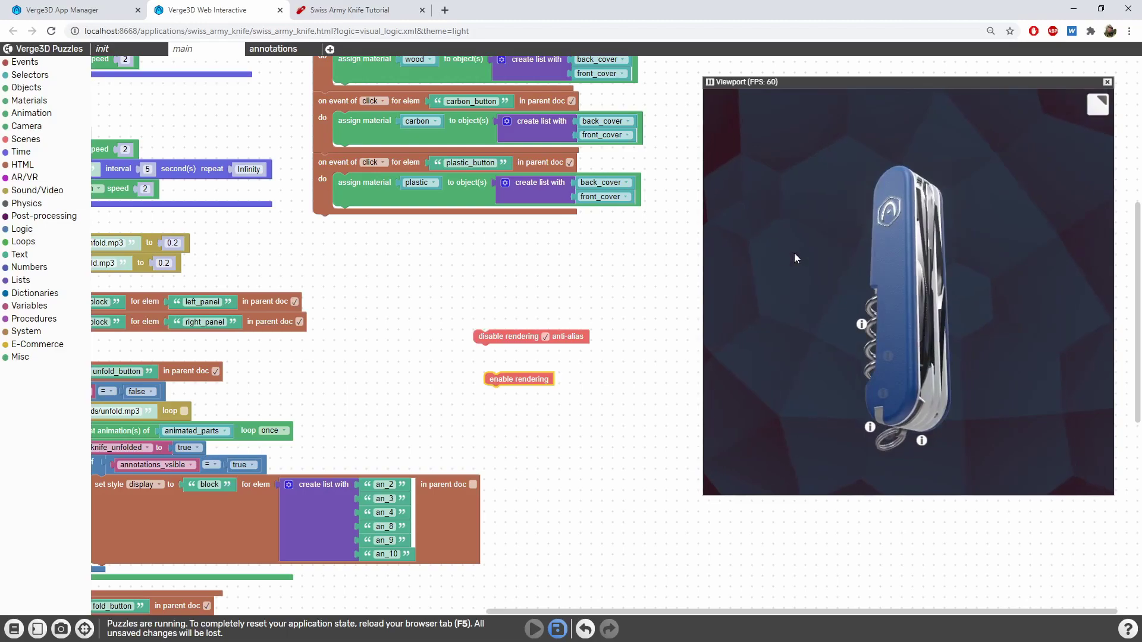
pyautogui.moveTo(795, 252)
pyautogui.mouseDown()
pyautogui.moveTo(823, 243)
pyautogui.moveTo(814, 256)
pyautogui.moveTo(913, 255)
pyautogui.moveTo(915, 274)
pyautogui.mouseUp()
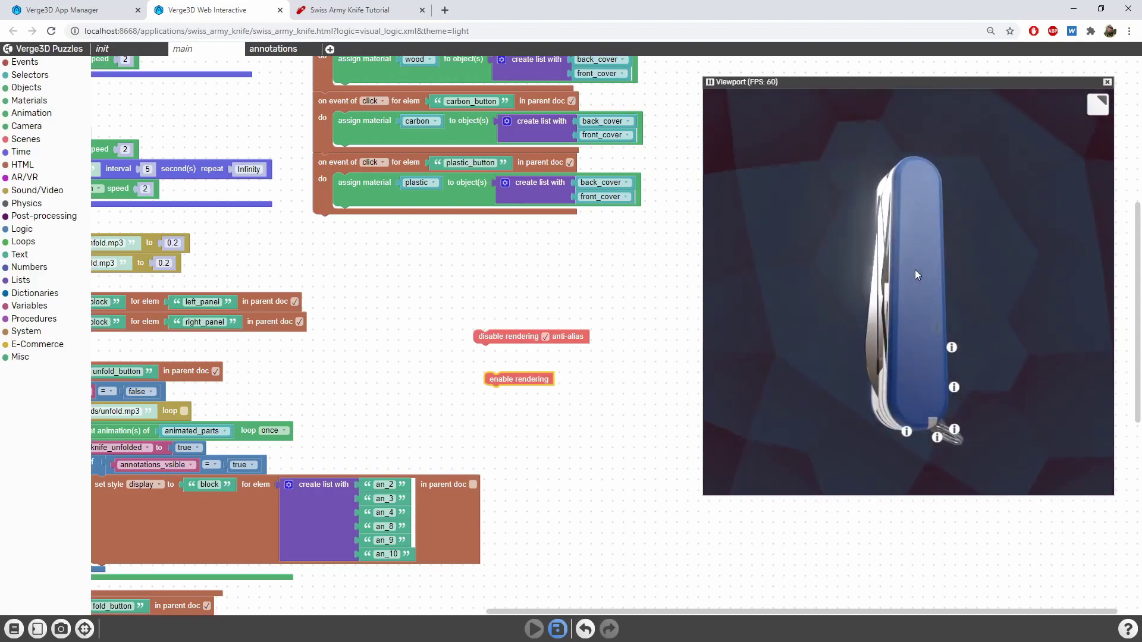
pyautogui.moveTo(914, 274); pyautogui.dragTo(847, 272)
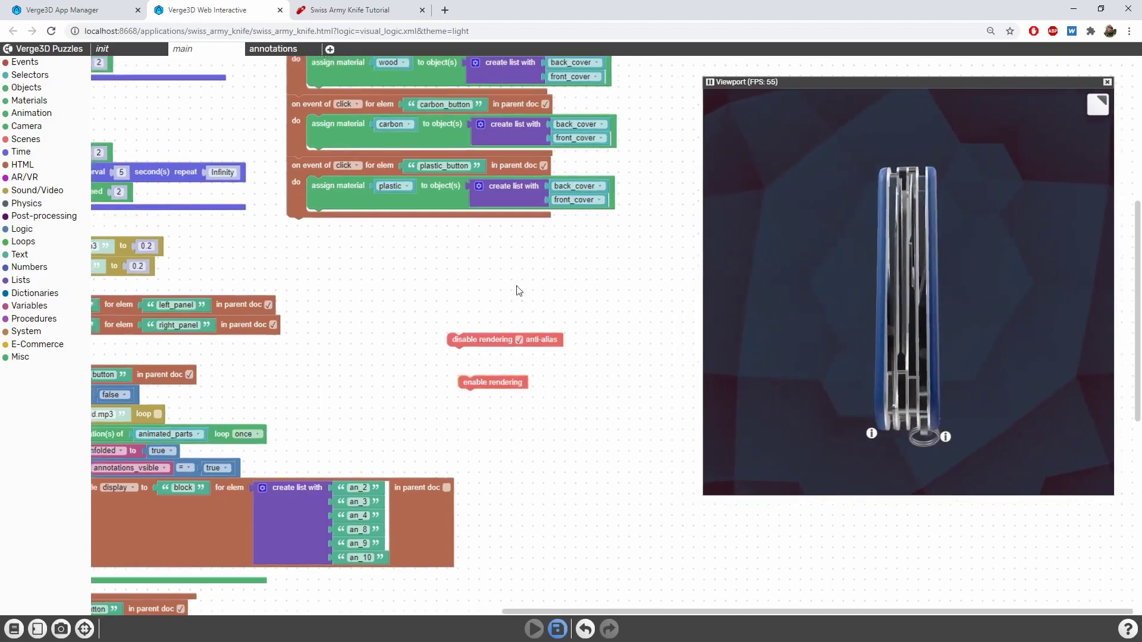
pyautogui.moveTo(571, 297); pyautogui.dragTo(546, 310)
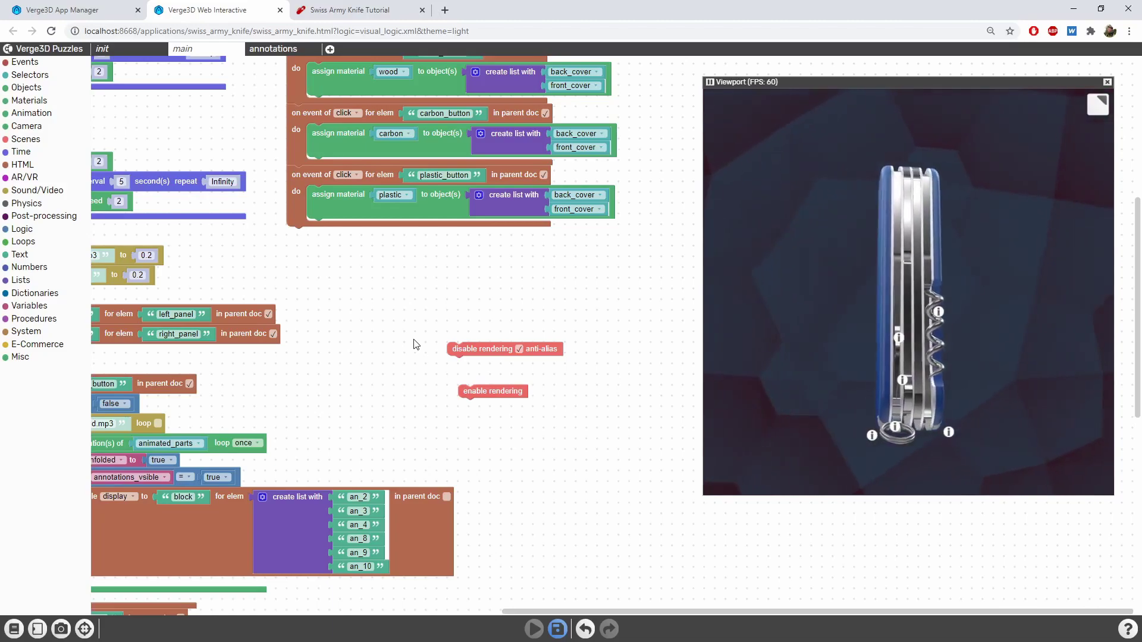
# Step: In the app, fold the knife and try the wood and carbon covers, then return to Puzzles
pyautogui.click(349, 10)
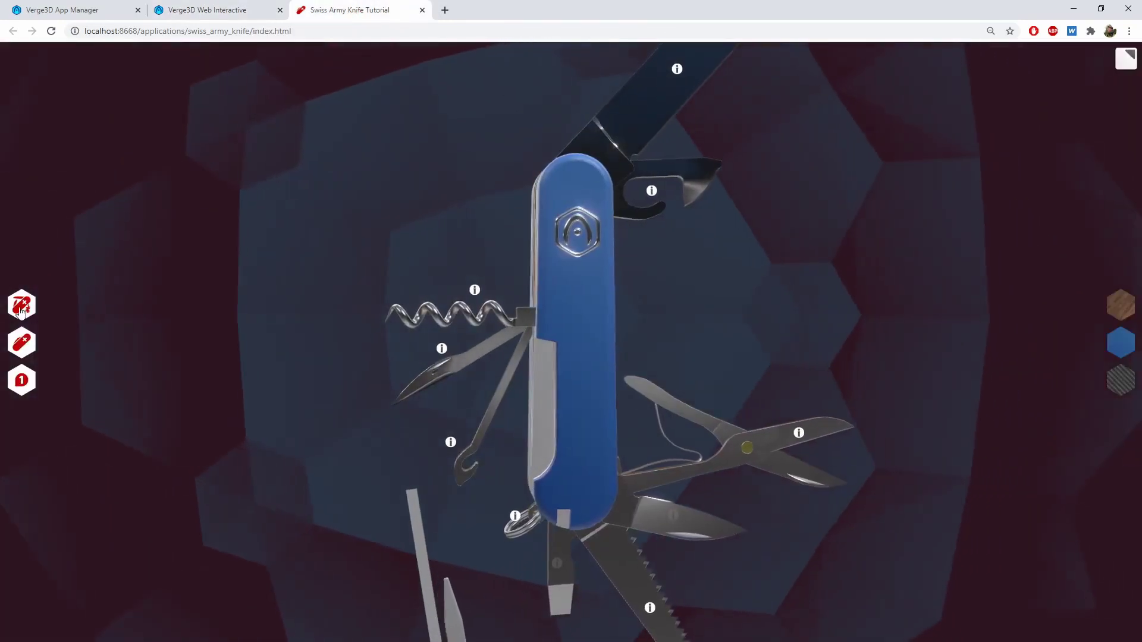
pyautogui.click(21, 343)
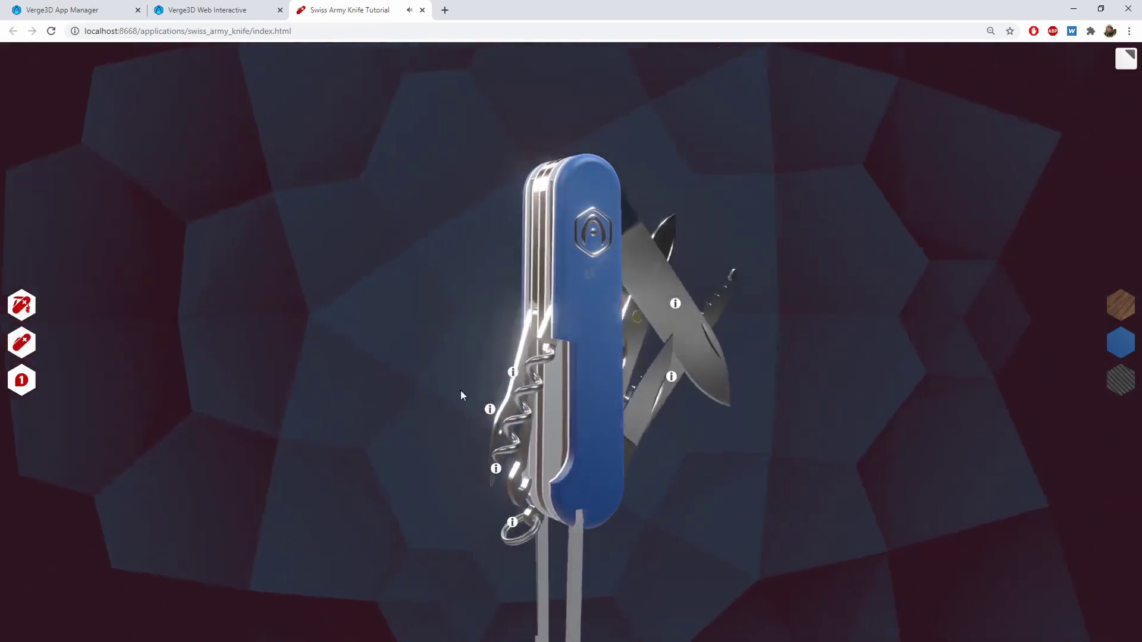
pyautogui.click(1123, 307)
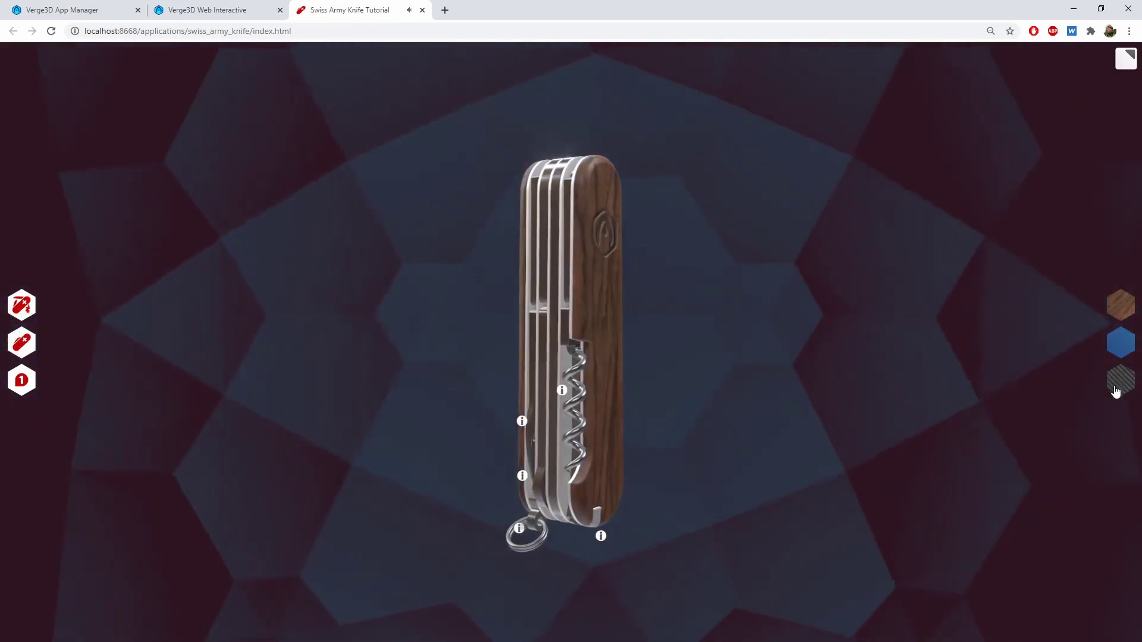
pyautogui.click(1122, 381)
pyautogui.click(207, 9)
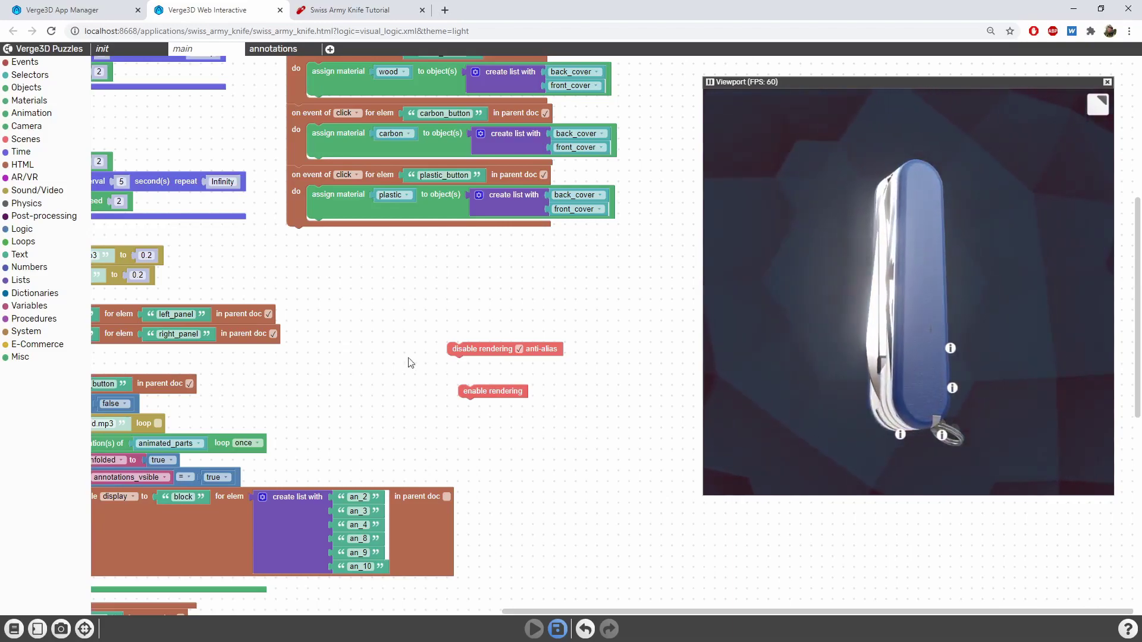
pyautogui.scroll(1, 535, 286)
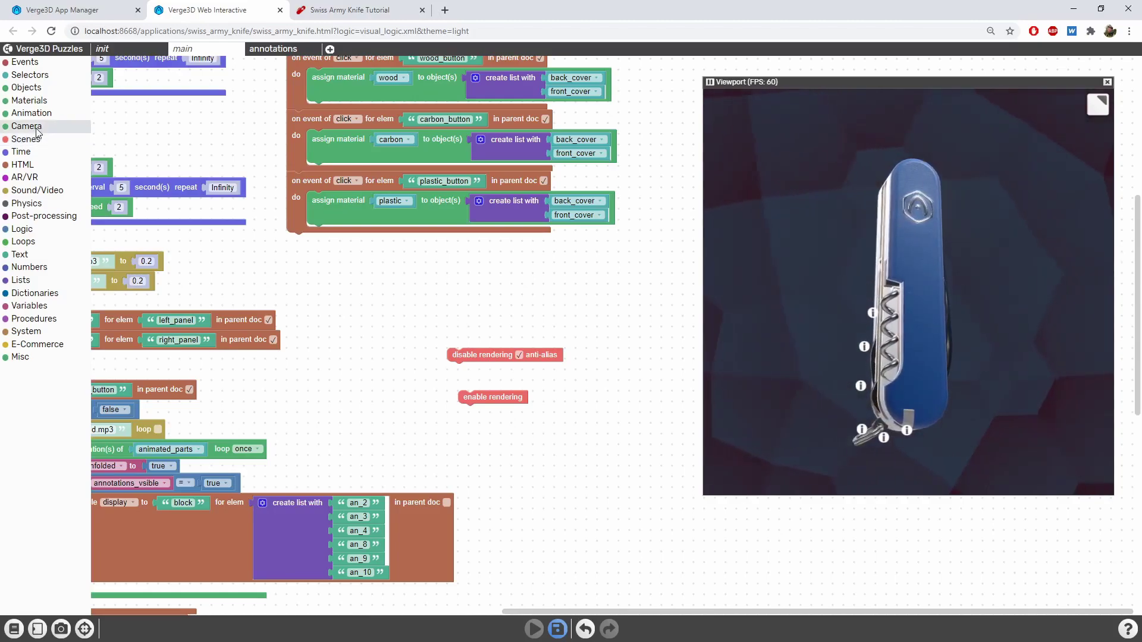
# Step: Place a 'when moved' event puzzle watching the active camera
pyautogui.click(24, 63)
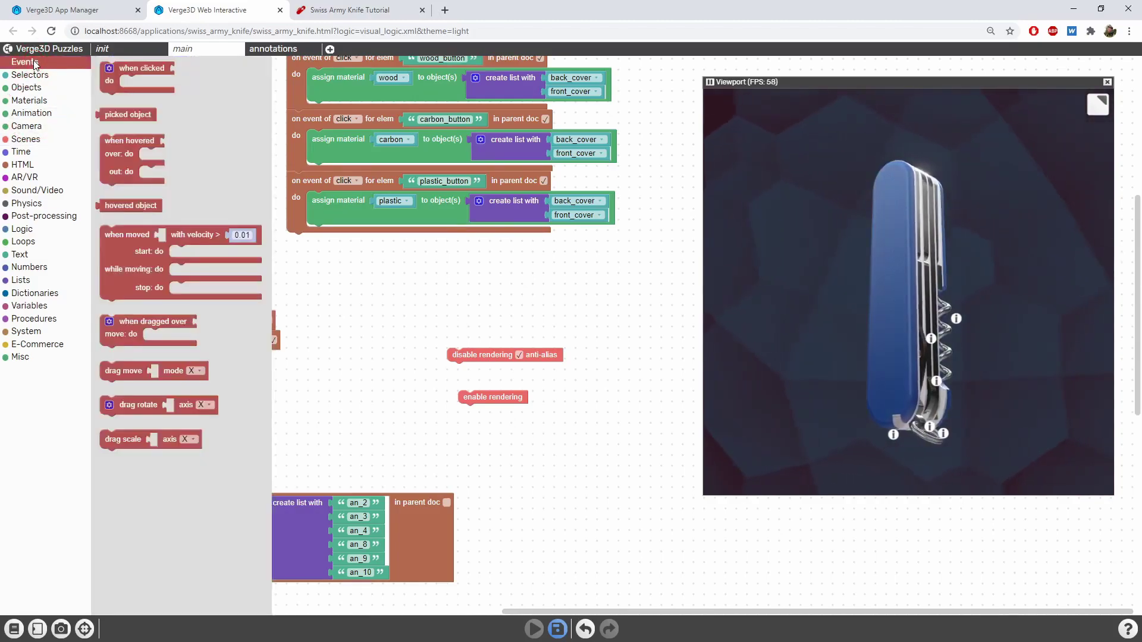
pyautogui.moveTo(127, 255); pyautogui.dragTo(477, 282)
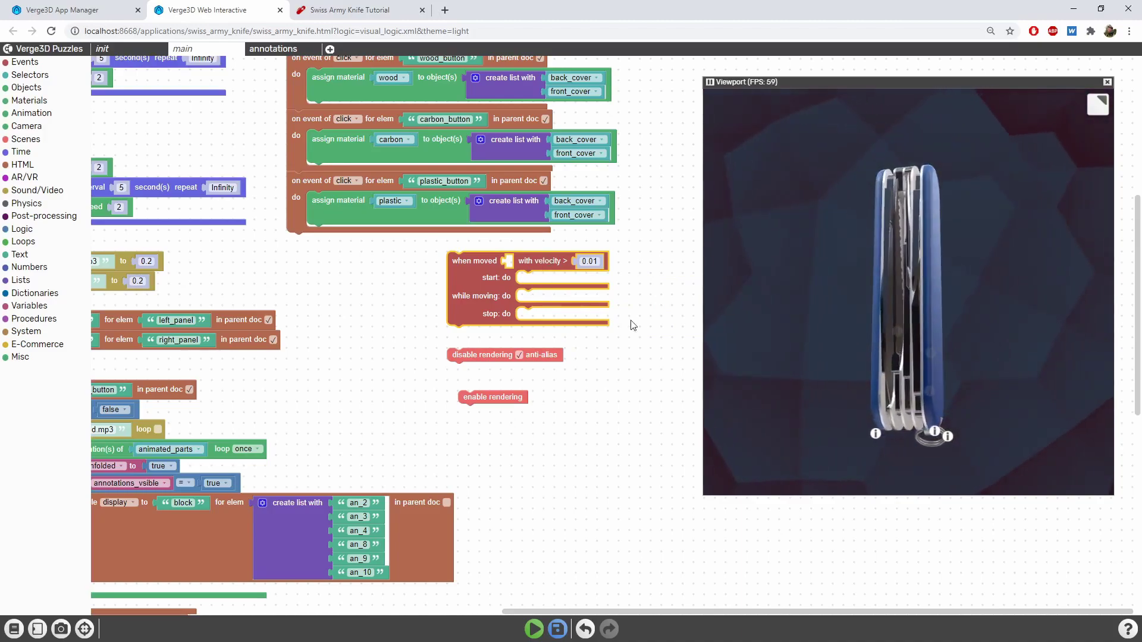
pyautogui.scroll(1, 639, 328)
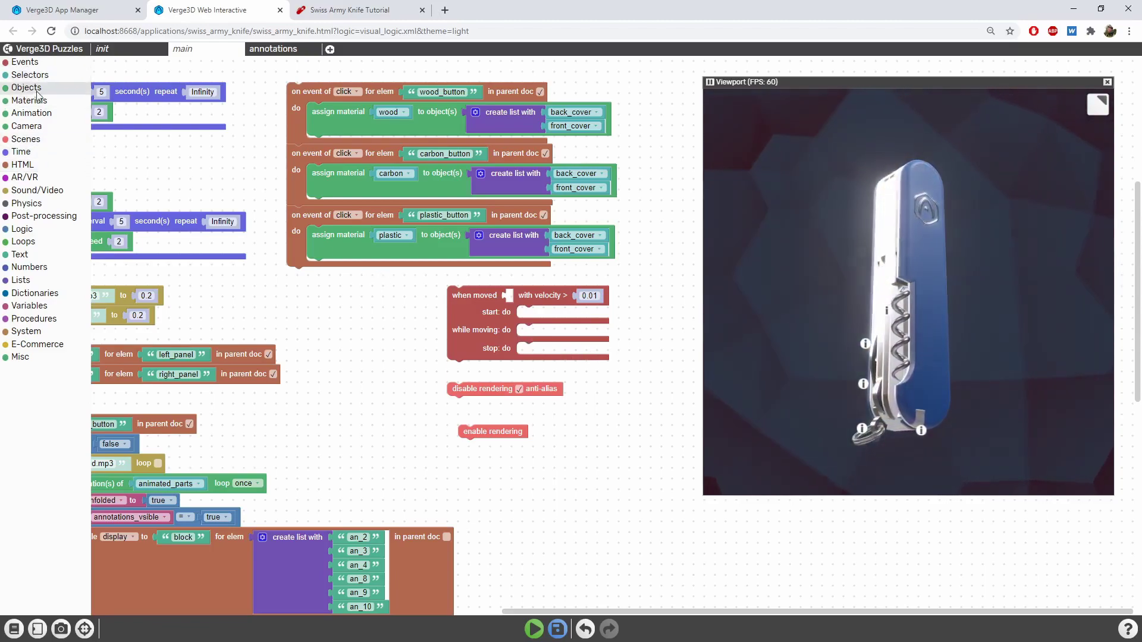
pyautogui.click(27, 126)
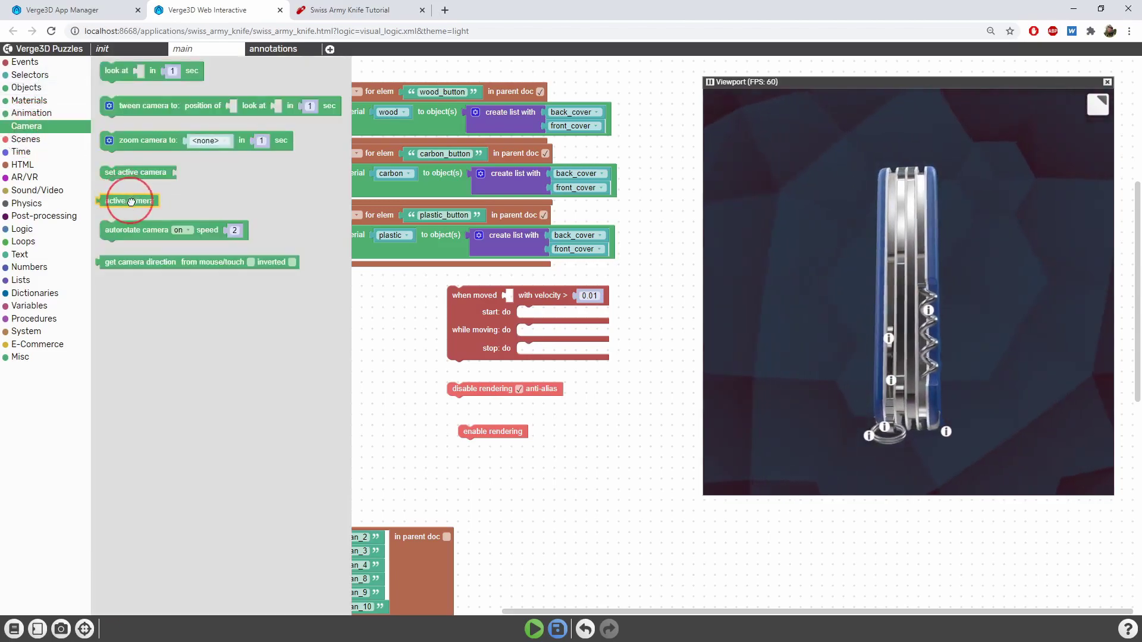
pyautogui.moveTo(122, 200); pyautogui.dragTo(536, 298)
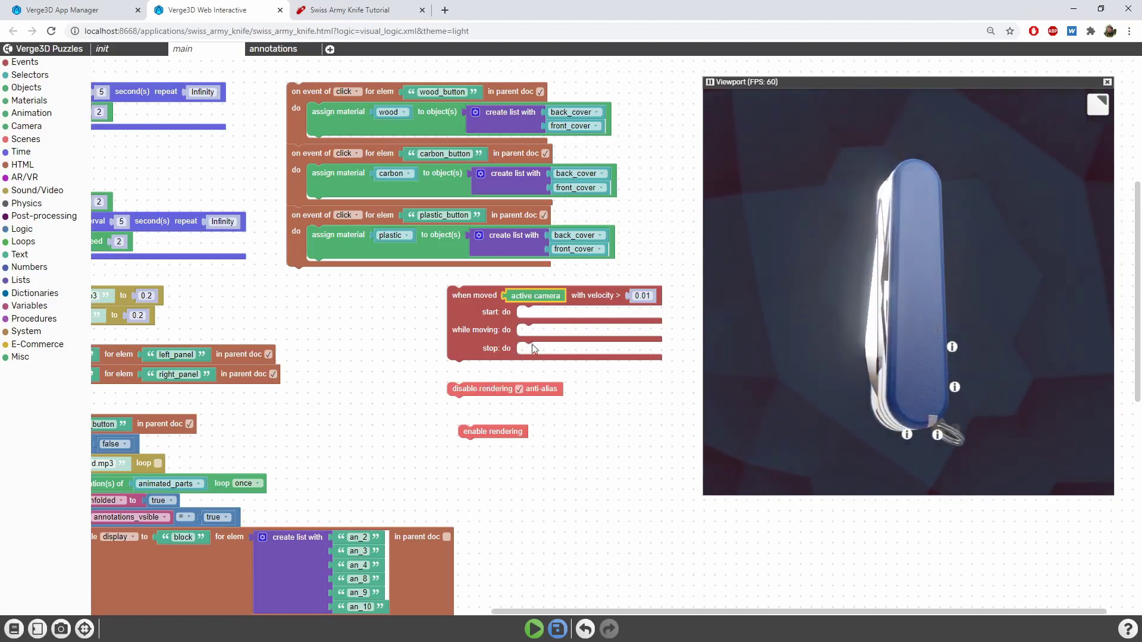
# Step: Put enable rendering in start and disable rendering in stop, set aside a spare copy, and save
pyautogui.moveTo(493, 431); pyautogui.dragTo(554, 317)
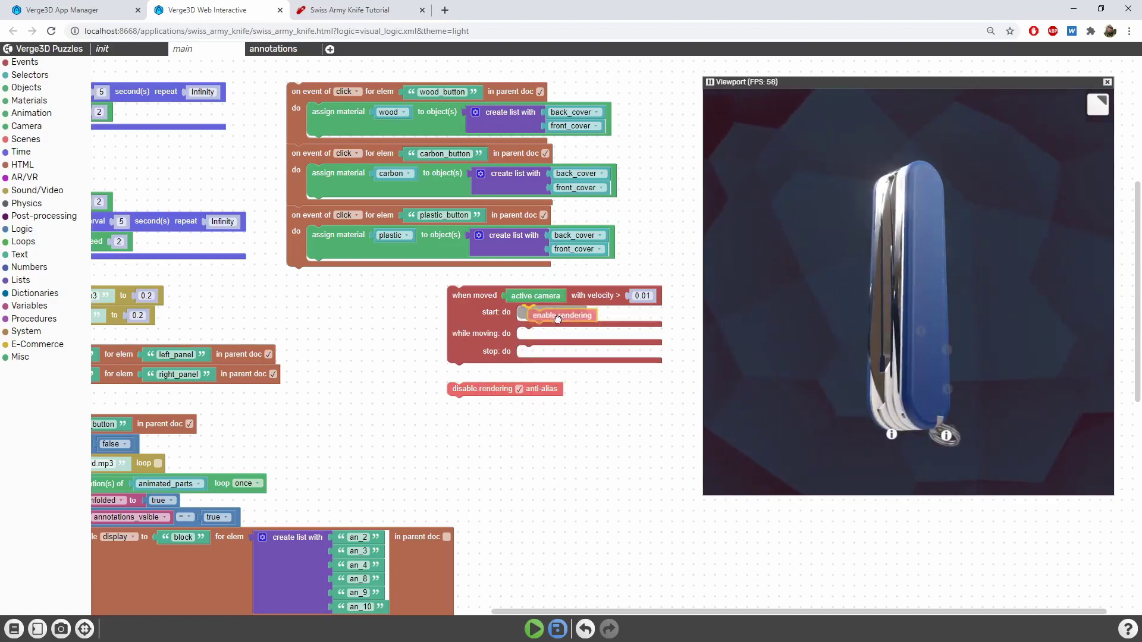
pyautogui.moveTo(482, 387)
pyautogui.mouseDown()
pyautogui.moveTo(551, 357)
pyautogui.moveTo(480, 378)
pyautogui.mouseUp()
pyautogui.click(505, 405)
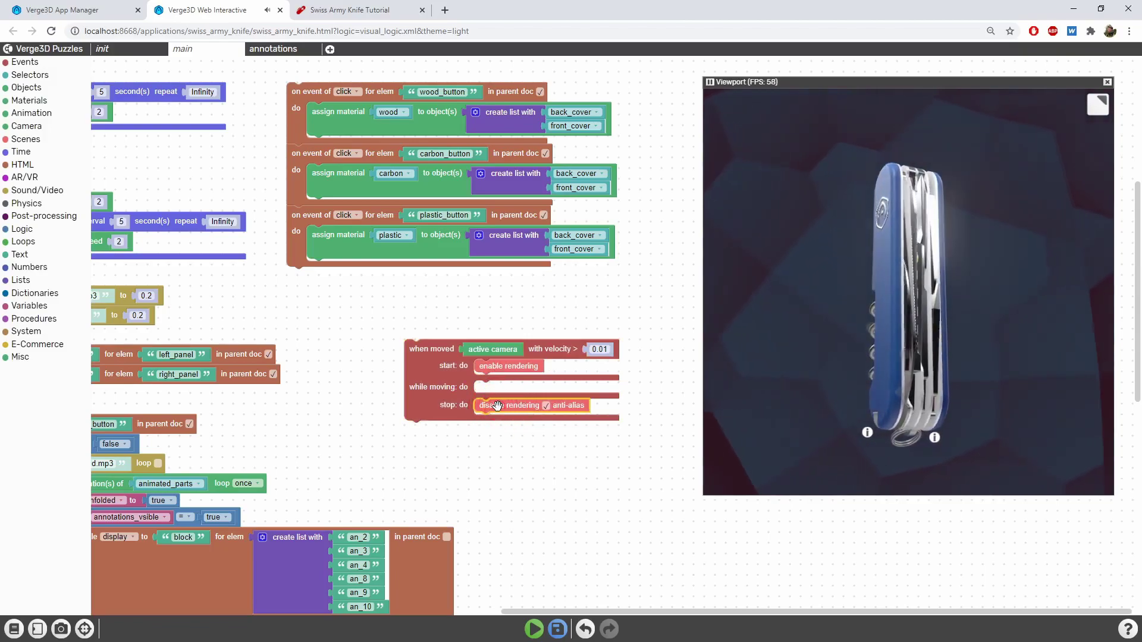
pyautogui.hotkey('ctrl', 'c')
pyautogui.hotkey('ctrl', 'v')
pyautogui.moveTo(580, 332); pyautogui.dragTo(483, 294)
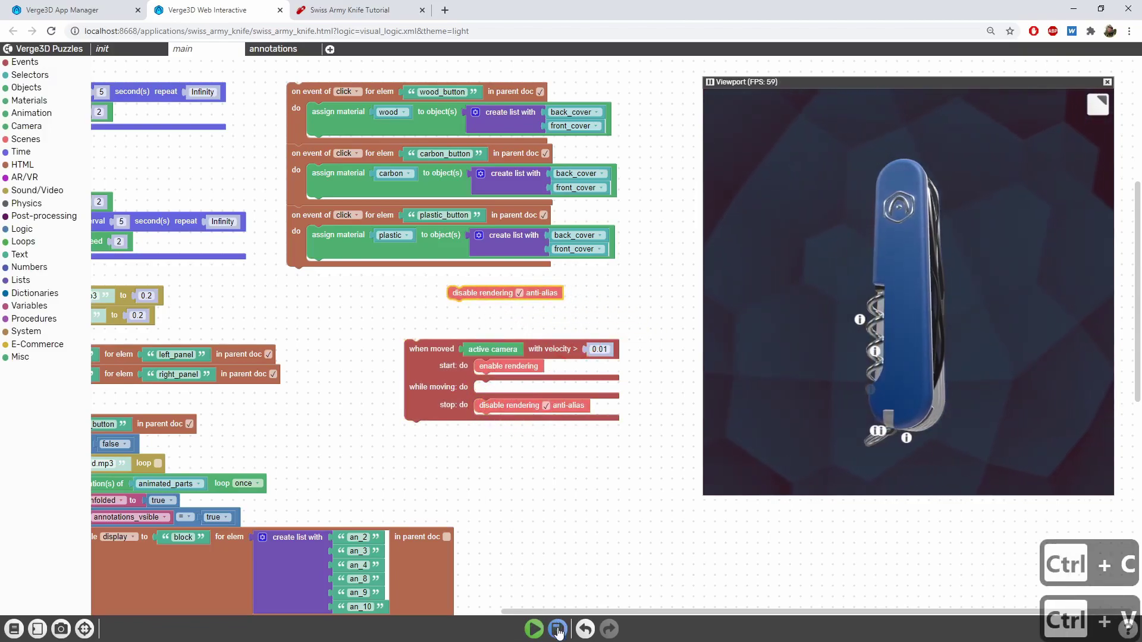
pyautogui.click(558, 630)
# Step: Orbit the knife in the app to confirm rendering resumes, then return to Puzzles
pyautogui.click(348, 10)
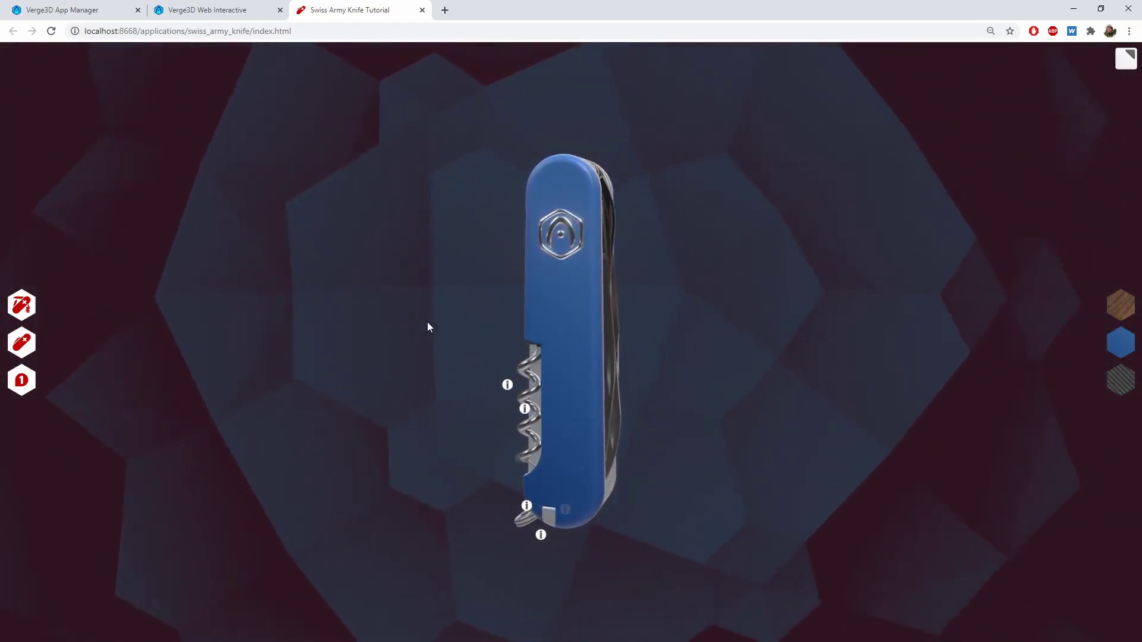
pyautogui.moveTo(567, 329); pyautogui.dragTo(398, 327)
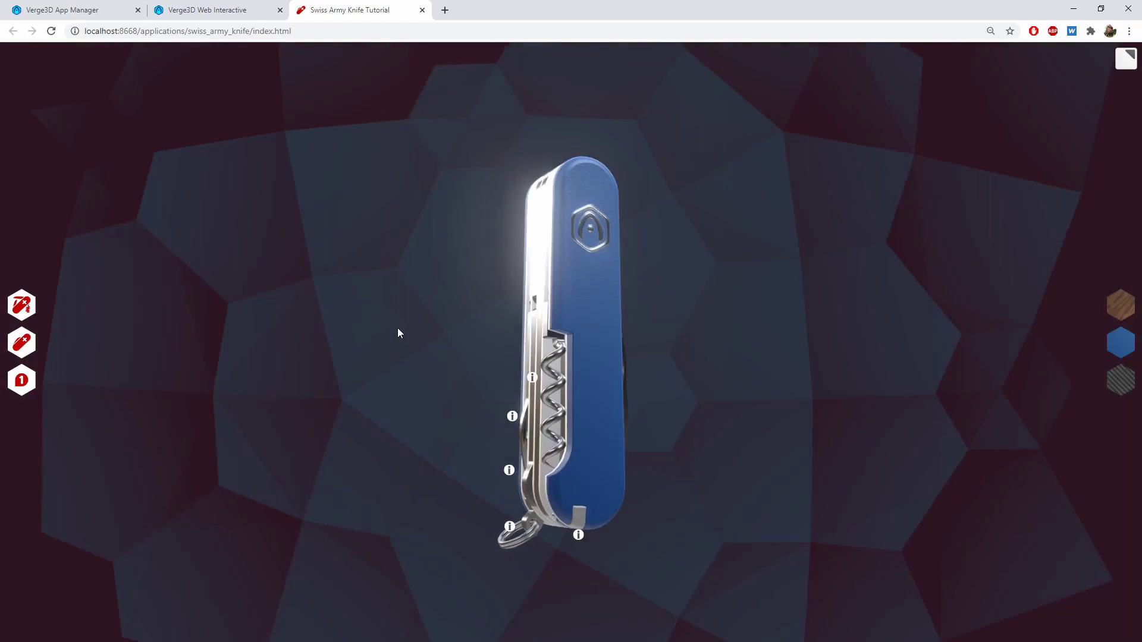
pyautogui.click(207, 9)
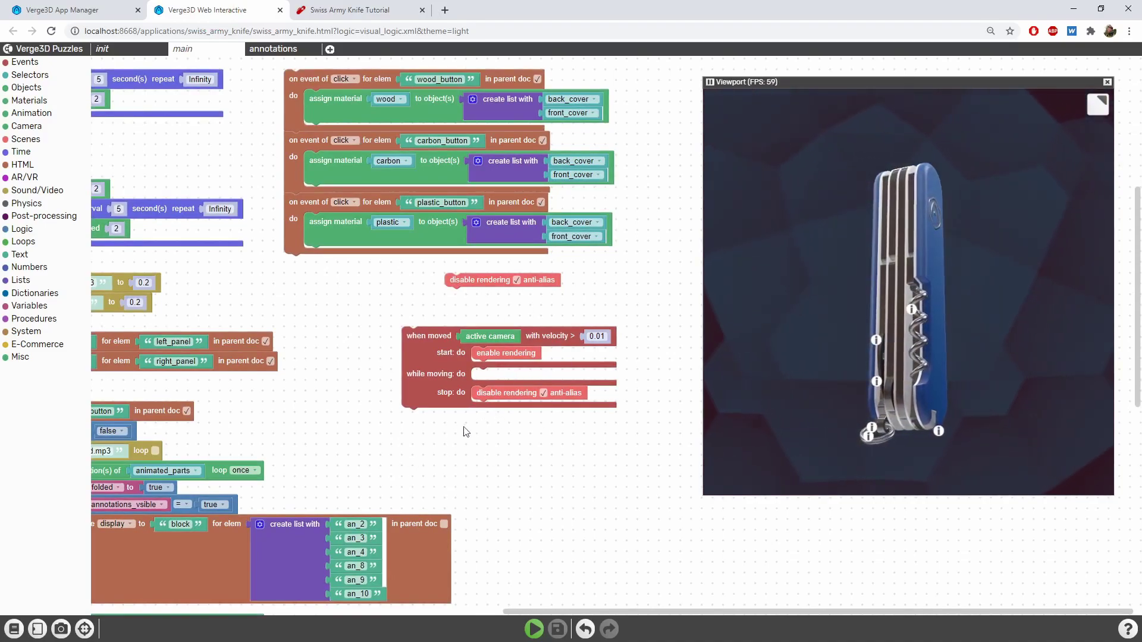
# Step: Create a camera_moving variable and drag out a setter block for it
pyautogui.click(30, 306)
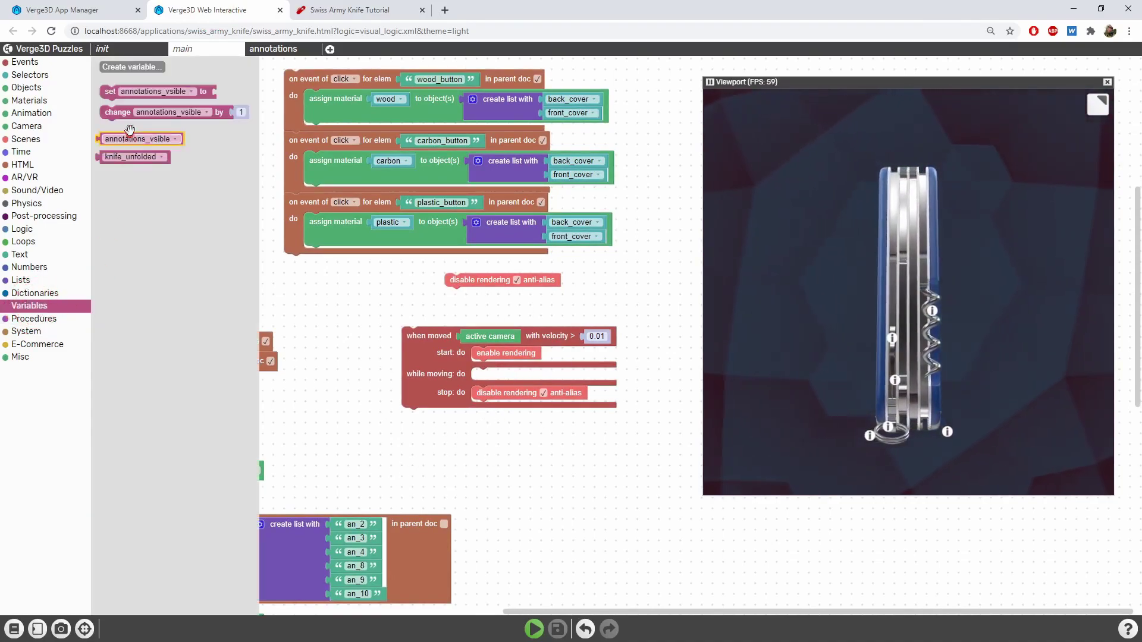
pyautogui.click(130, 66)
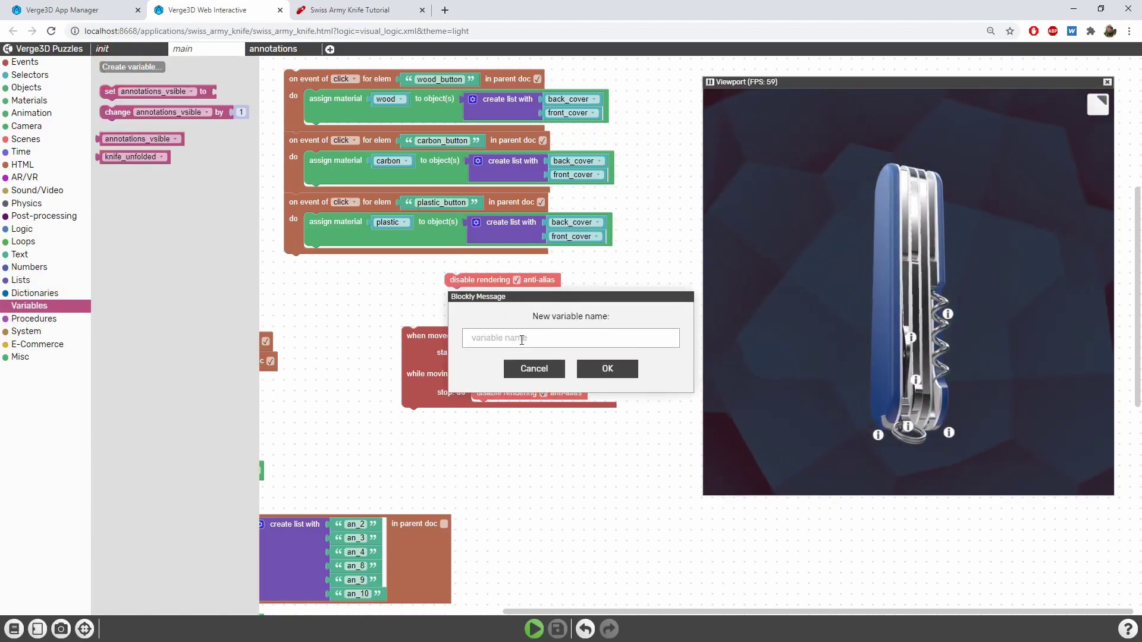
pyautogui.write('camera_')
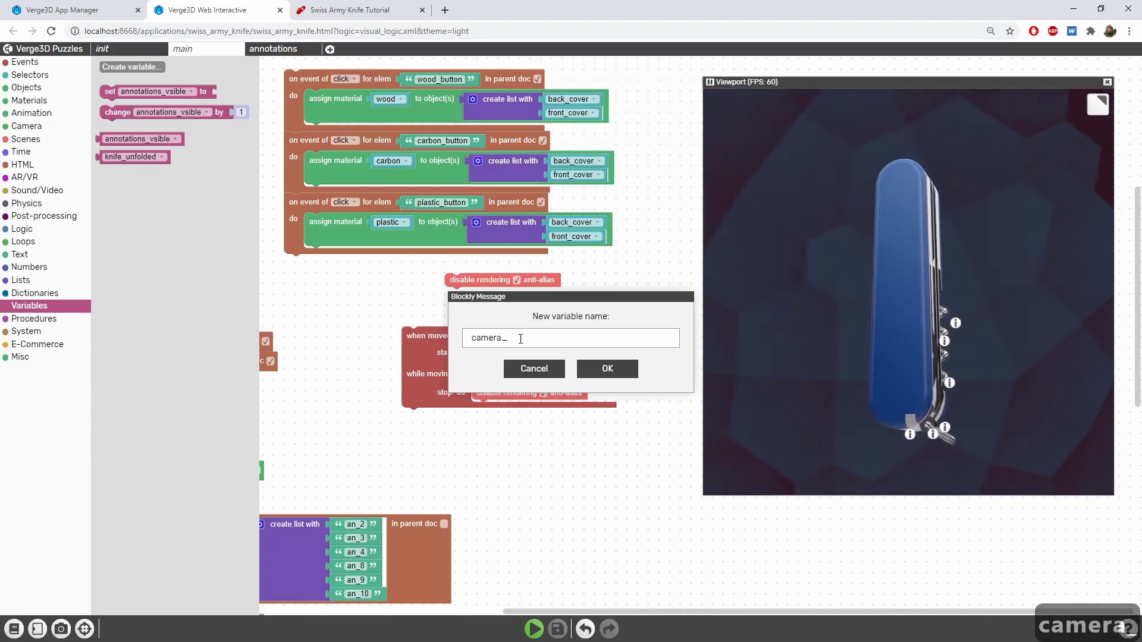
pyautogui.write('m')
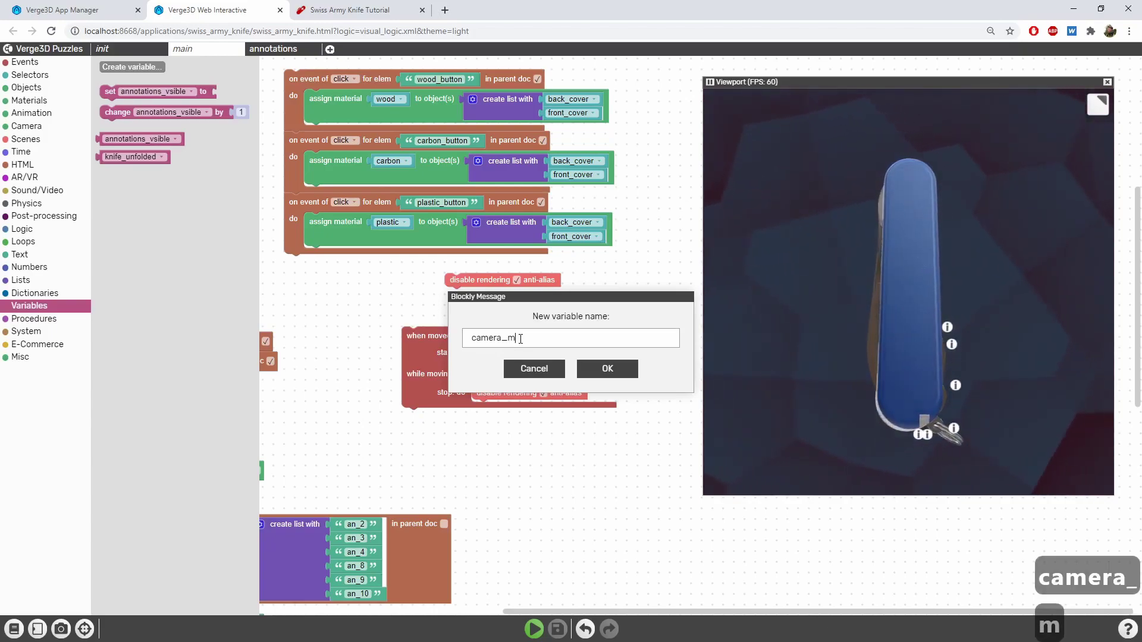
pyautogui.write('oving')
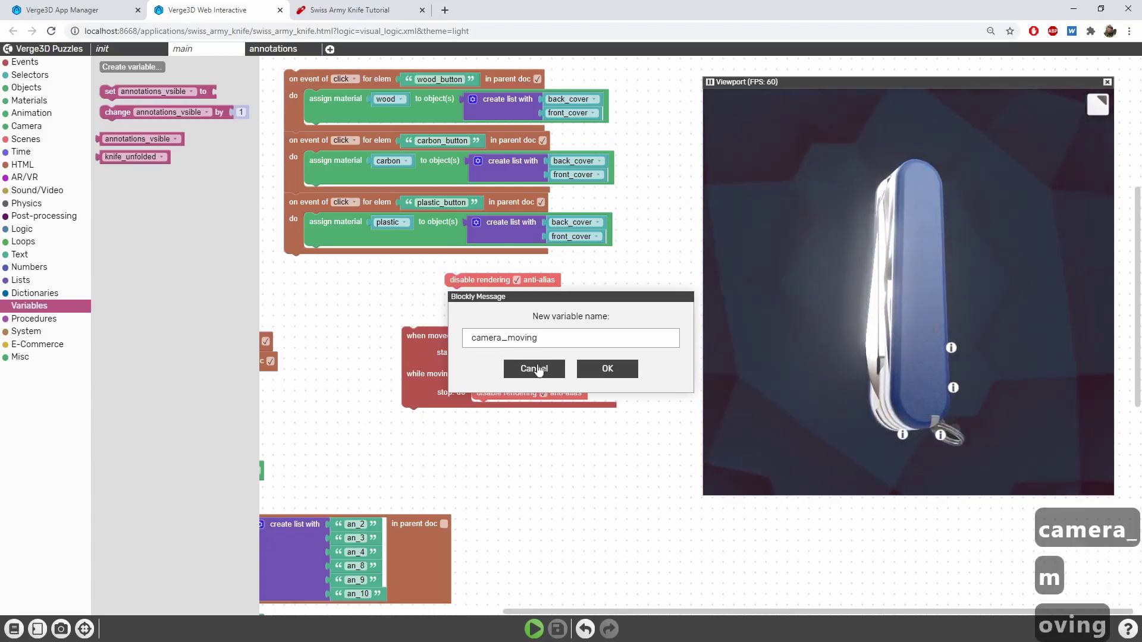
pyautogui.click(607, 369)
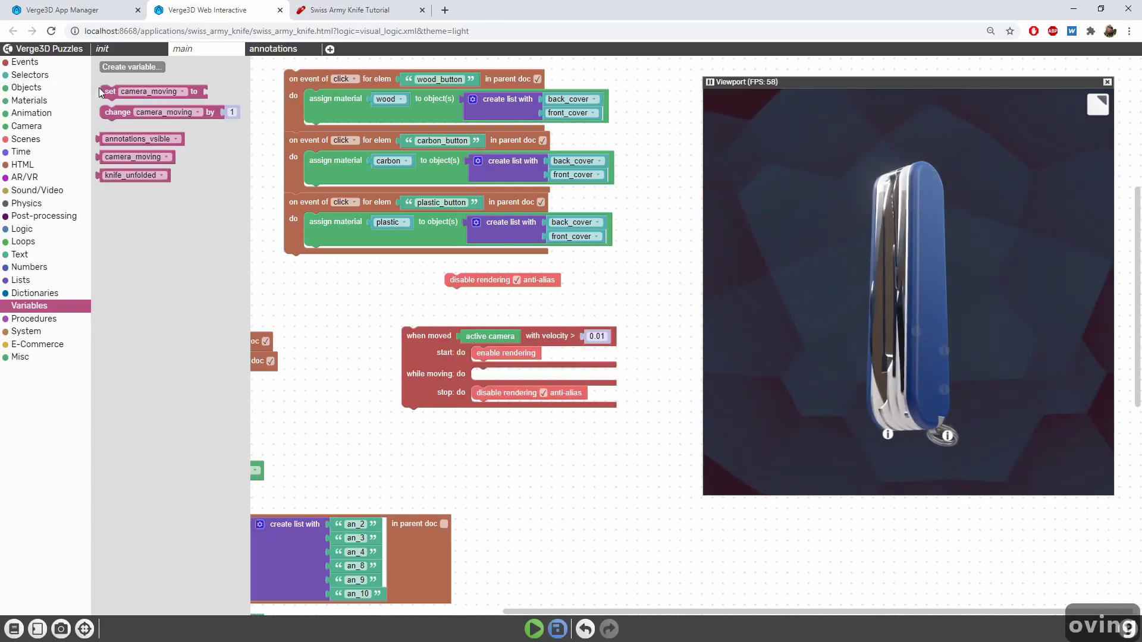
pyautogui.moveTo(109, 92); pyautogui.dragTo(497, 462)
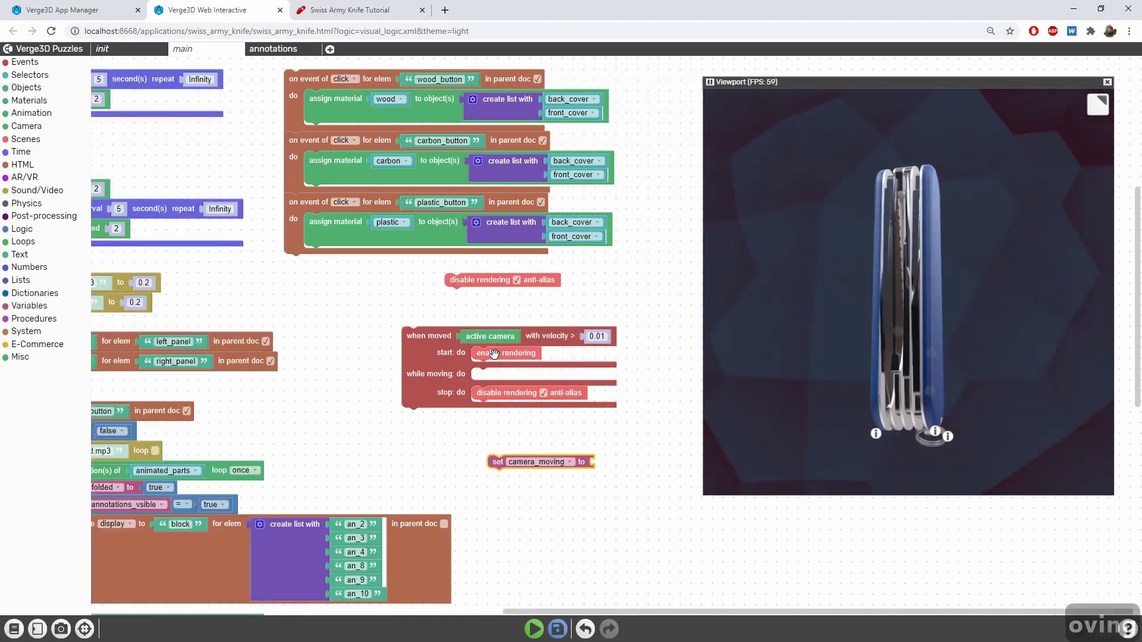
# Step: Detach the rendering blocks and set camera_moving to true in the movement-start slot
pyautogui.moveTo(494, 354); pyautogui.dragTo(553, 504)
pyautogui.moveTo(509, 394); pyautogui.dragTo(666, 547)
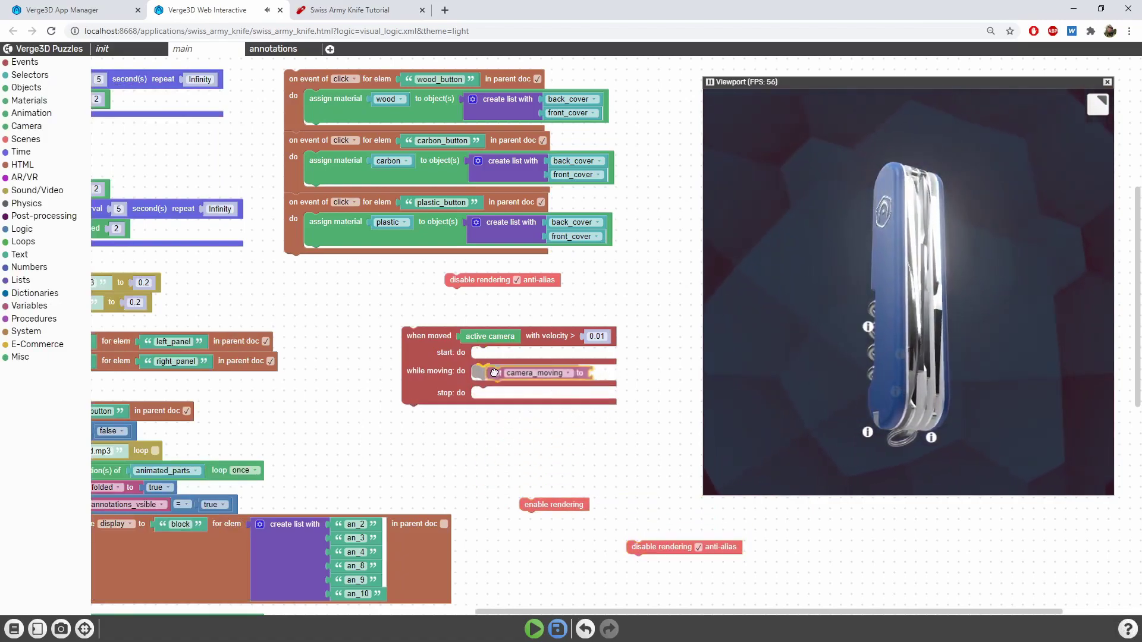
pyautogui.moveTo(496, 461); pyautogui.dragTo(486, 354)
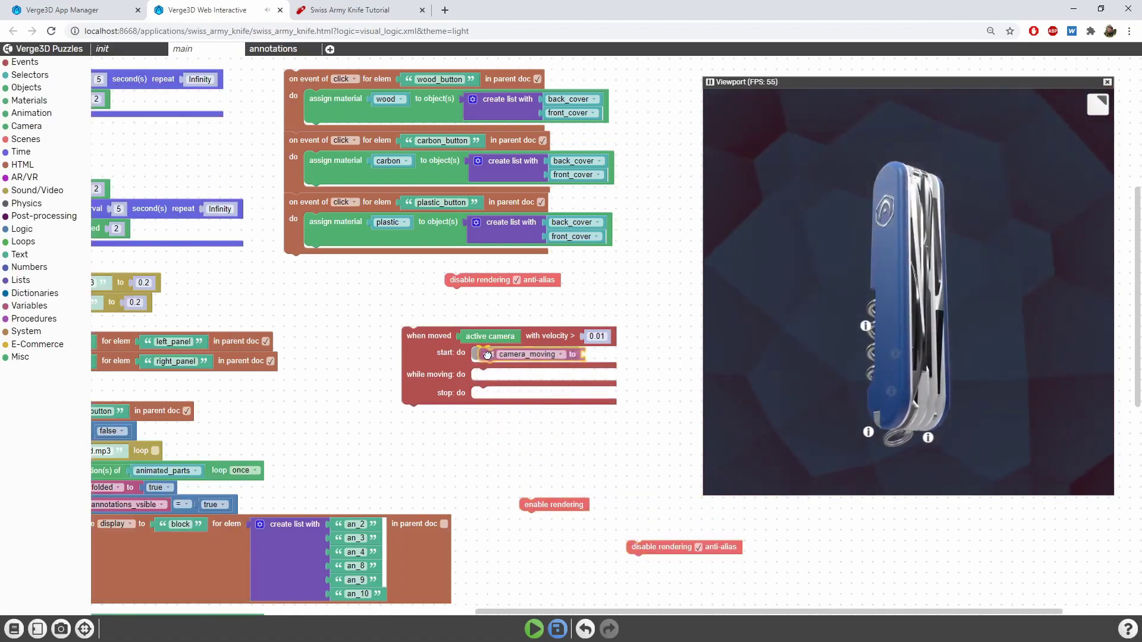
pyautogui.click(23, 229)
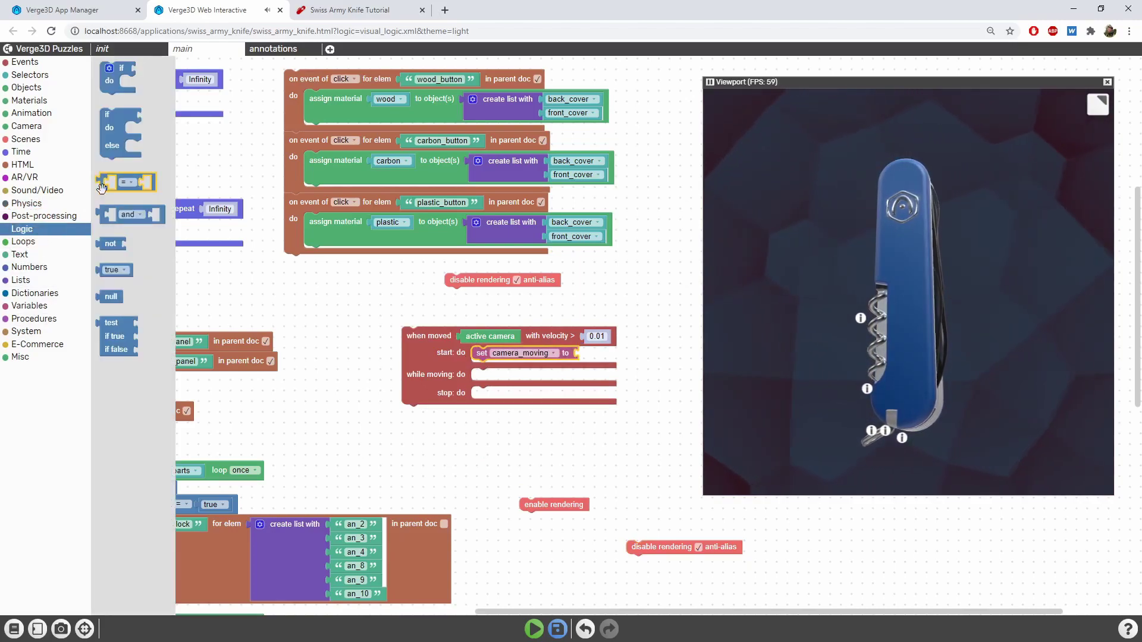
pyautogui.moveTo(107, 269); pyautogui.dragTo(491, 367)
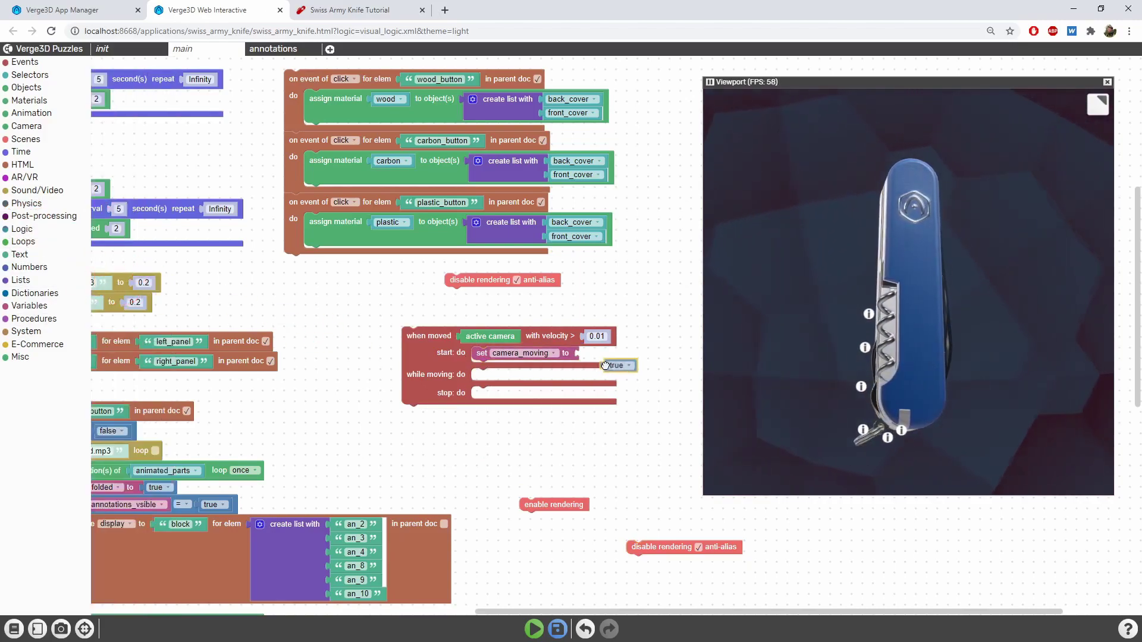
pyautogui.moveTo(590, 355); pyautogui.dragTo(591, 354)
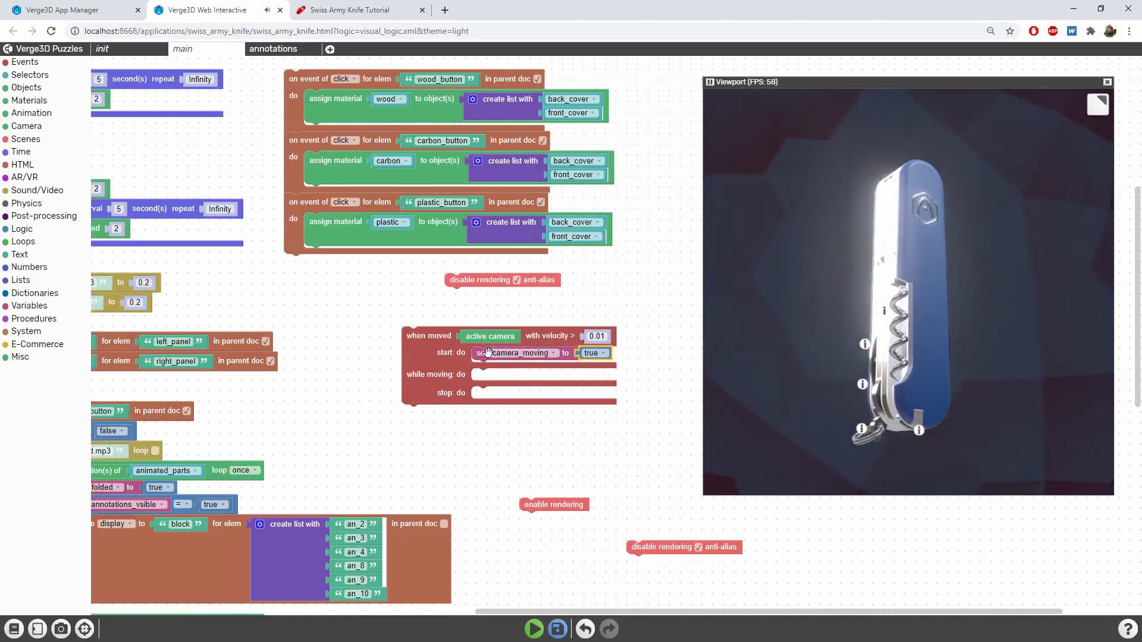
# Step: Duplicate the setter into the movement-stop slot with the value false
pyautogui.hotkey('ctrl', 'c')
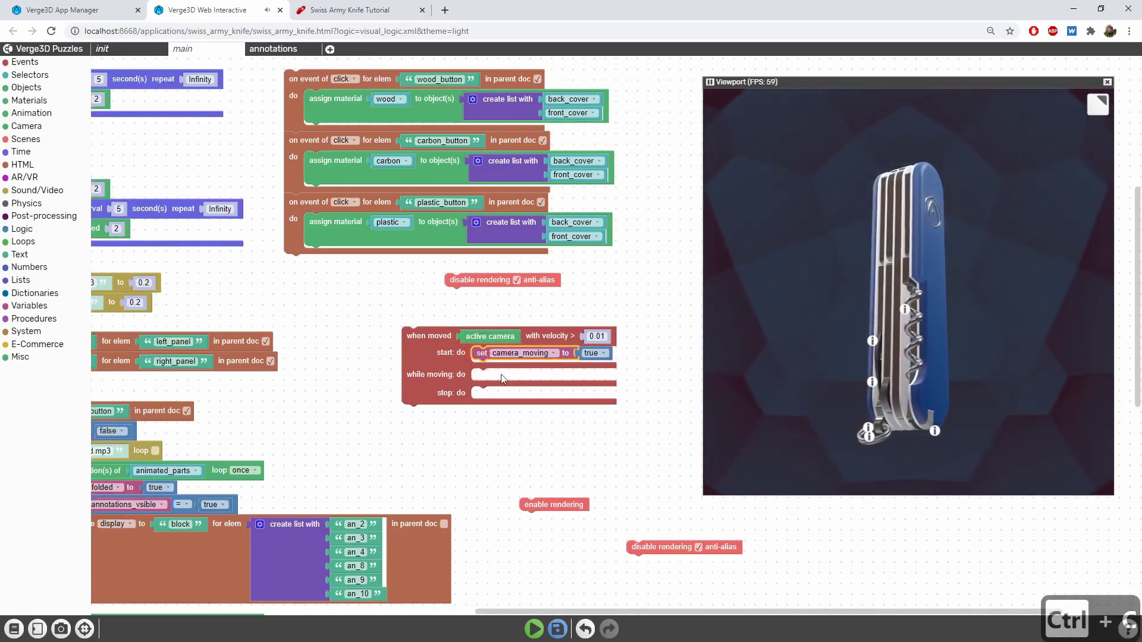
pyautogui.hotkey('ctrl', 'v')
pyautogui.moveTo(555, 333); pyautogui.dragTo(571, 393)
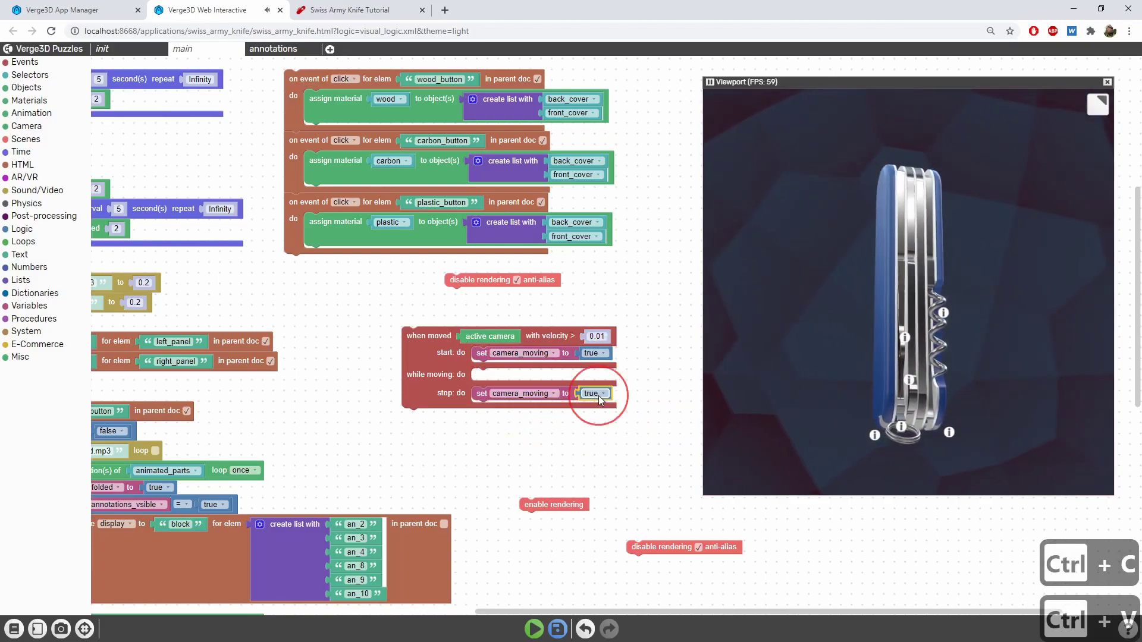
pyautogui.click(599, 395)
pyautogui.click(589, 423)
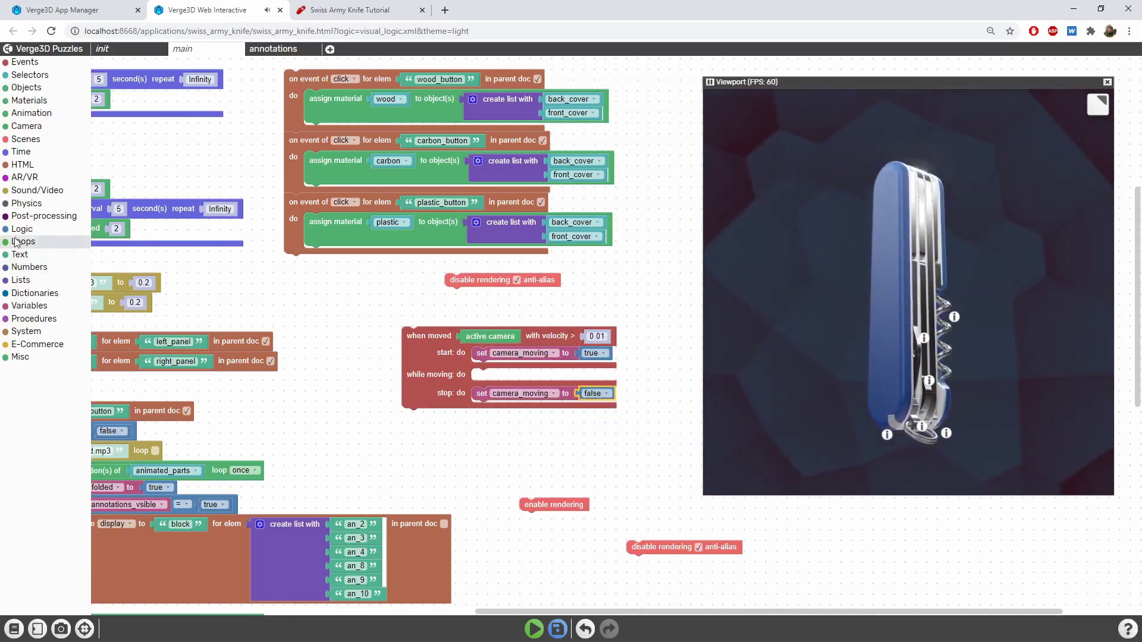
# Step: Rearrange the detached enable and disable rendering blocks, and narrow the 3D preview
pyautogui.moveTo(543, 502); pyautogui.dragTo(543, 448)
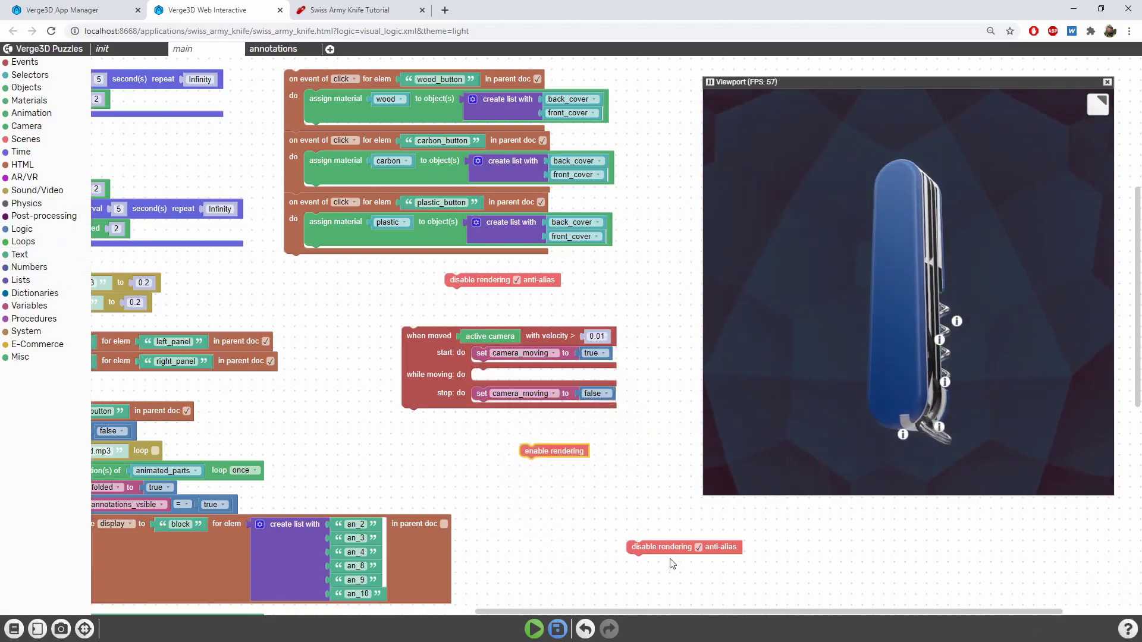
pyautogui.moveTo(665, 550); pyautogui.dragTo(559, 497)
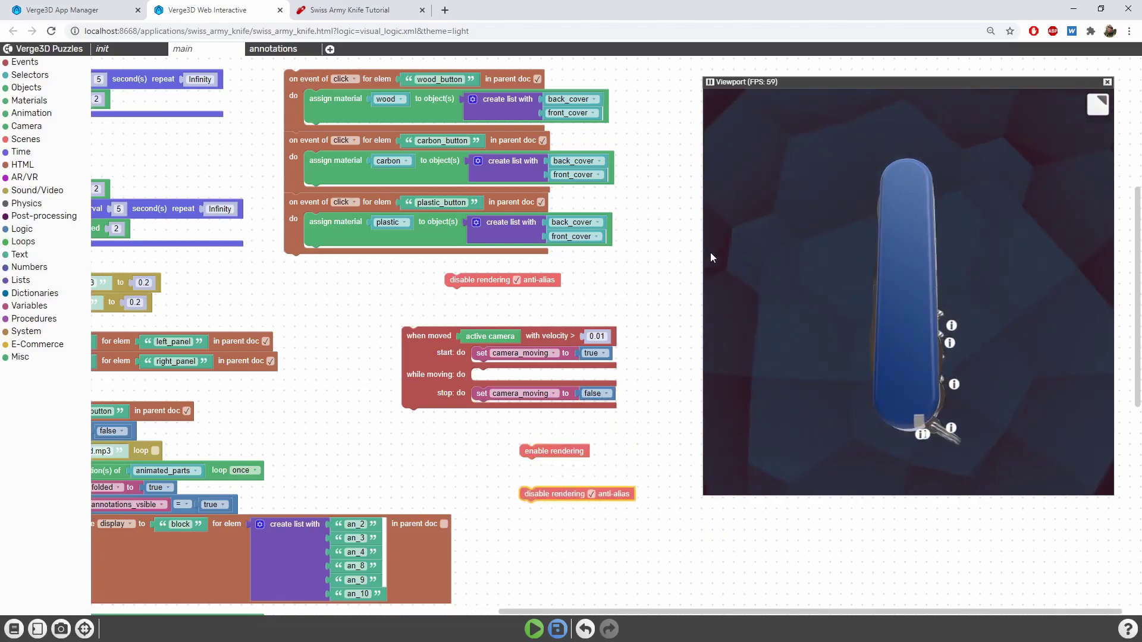
pyautogui.moveTo(704, 253)
pyautogui.mouseDown()
pyautogui.moveTo(814, 253)
pyautogui.moveTo(745, 256)
pyautogui.mouseUp()
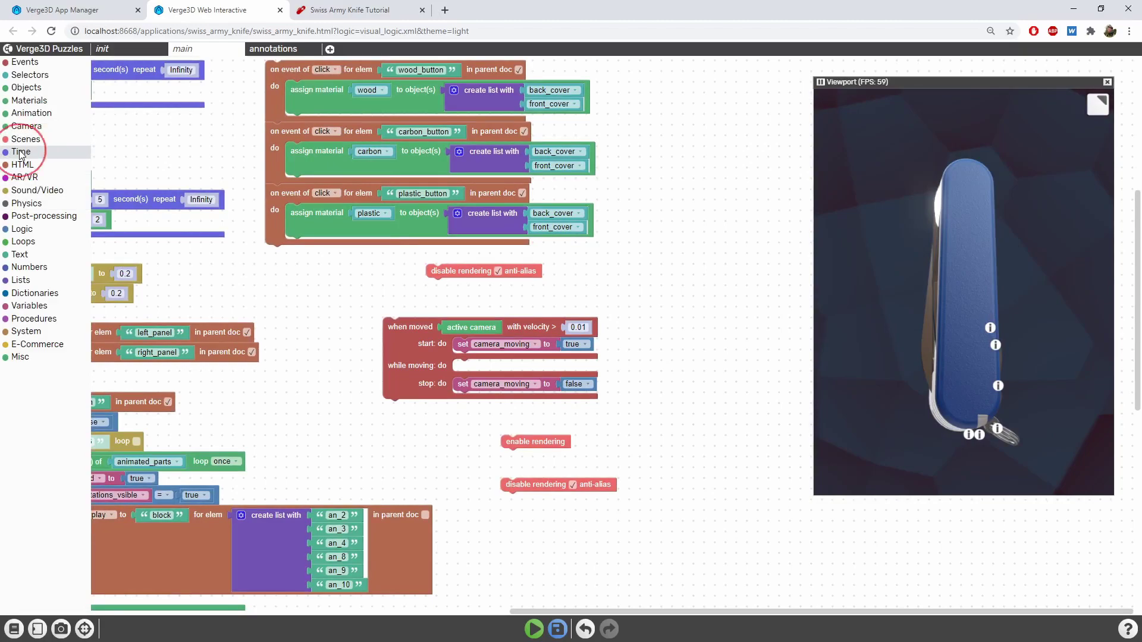
# Step: Add an every-frame handler containing an if block
pyautogui.click(21, 151)
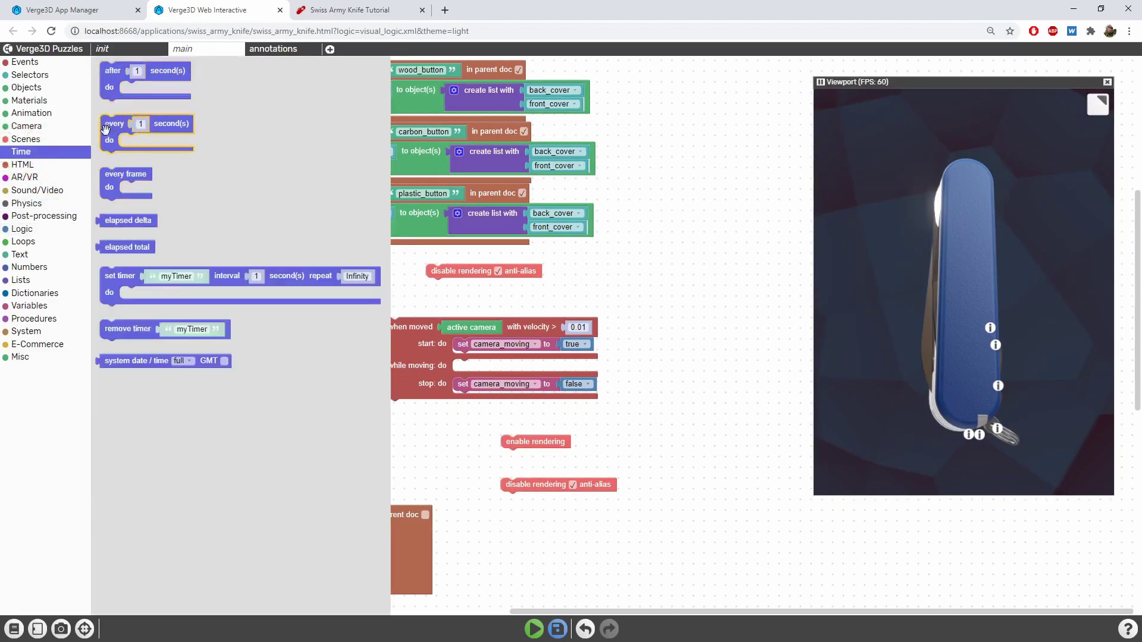
pyautogui.moveTo(108, 179); pyautogui.dragTo(712, 364)
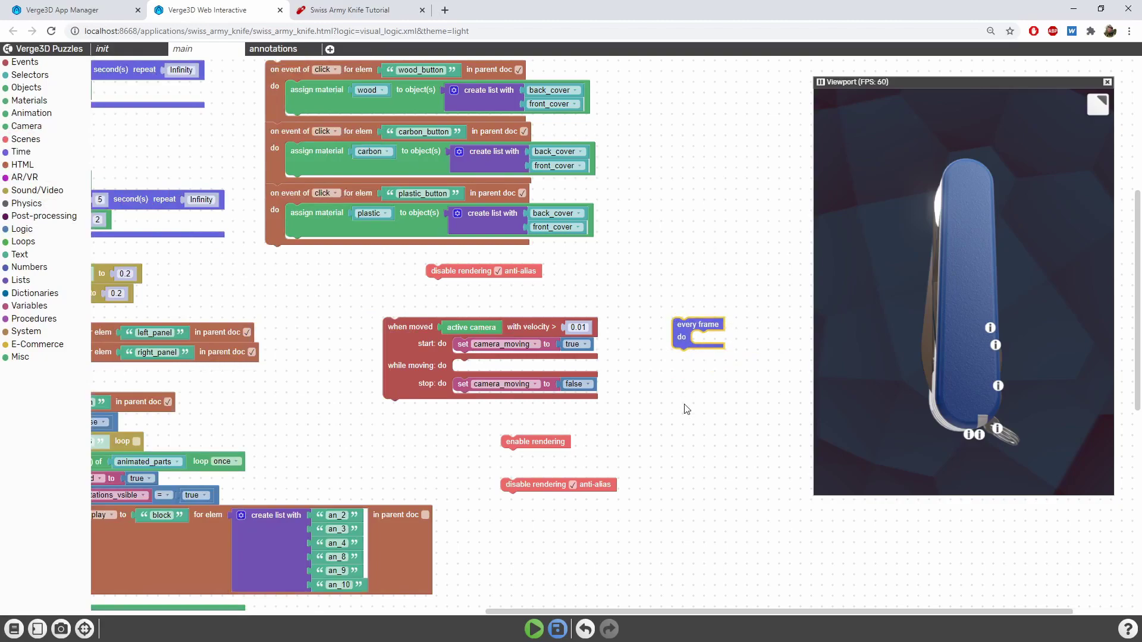
pyautogui.moveTo(676, 402); pyautogui.dragTo(652, 435)
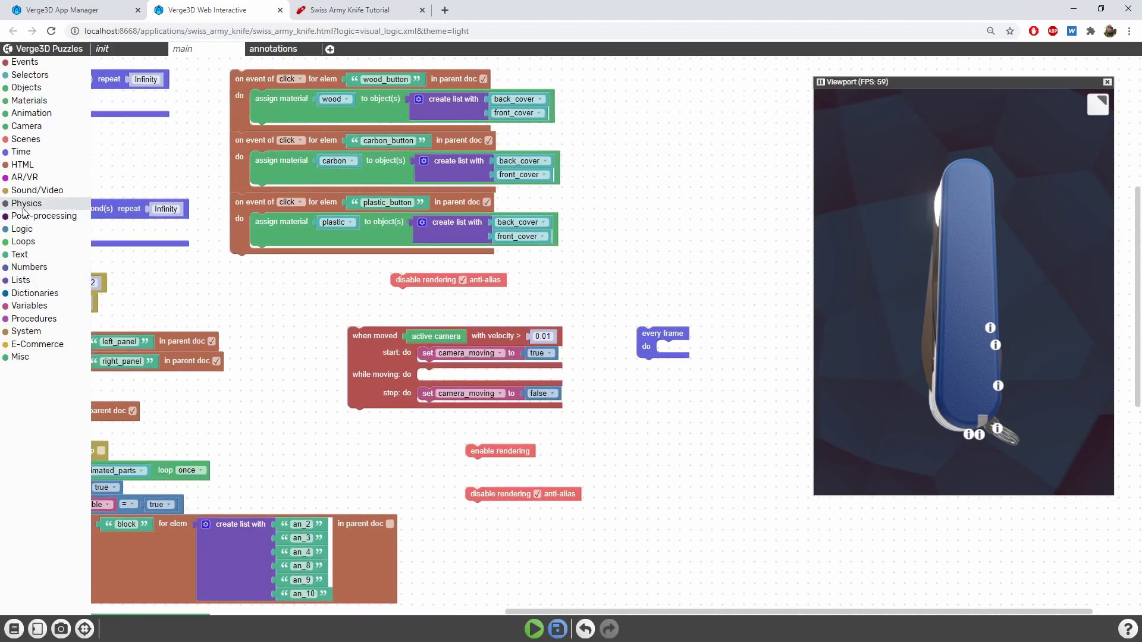
pyautogui.click(23, 230)
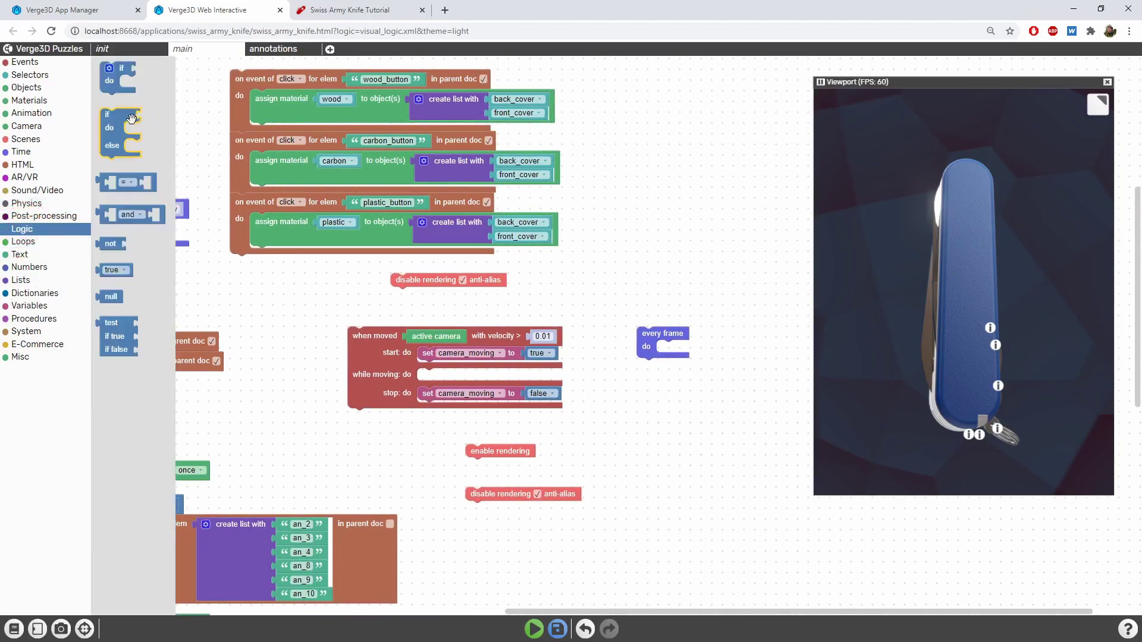
pyautogui.moveTo(107, 82); pyautogui.dragTo(778, 402)
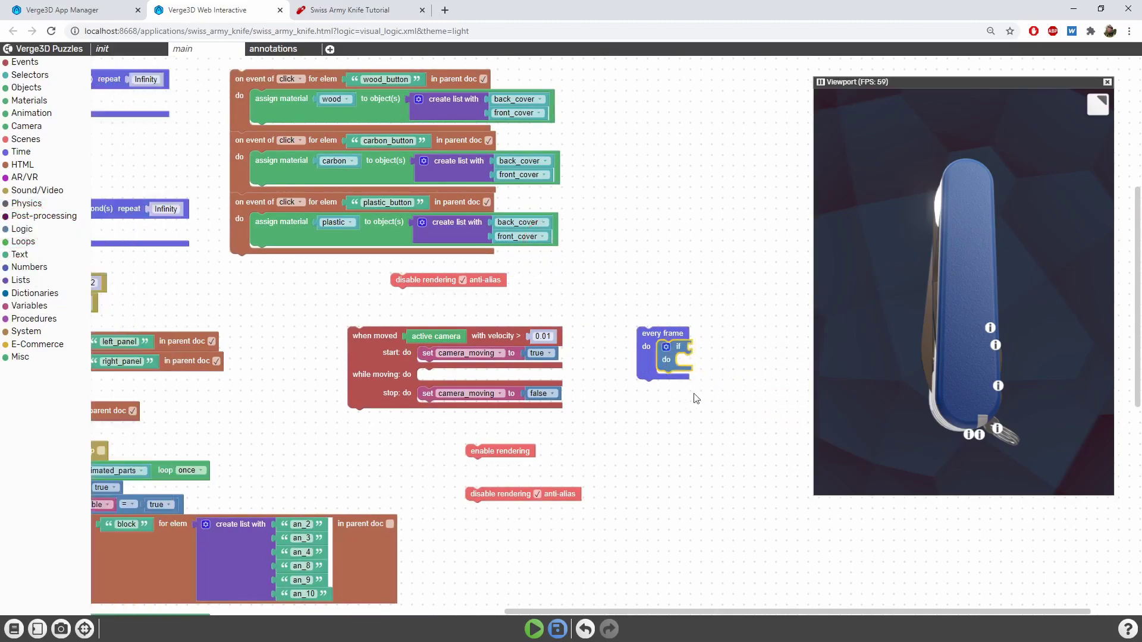
# Step: Make the if condition a comparison of camera_moving equals true
pyautogui.click(22, 230)
pyautogui.moveTo(106, 181); pyautogui.dragTo(641, 336)
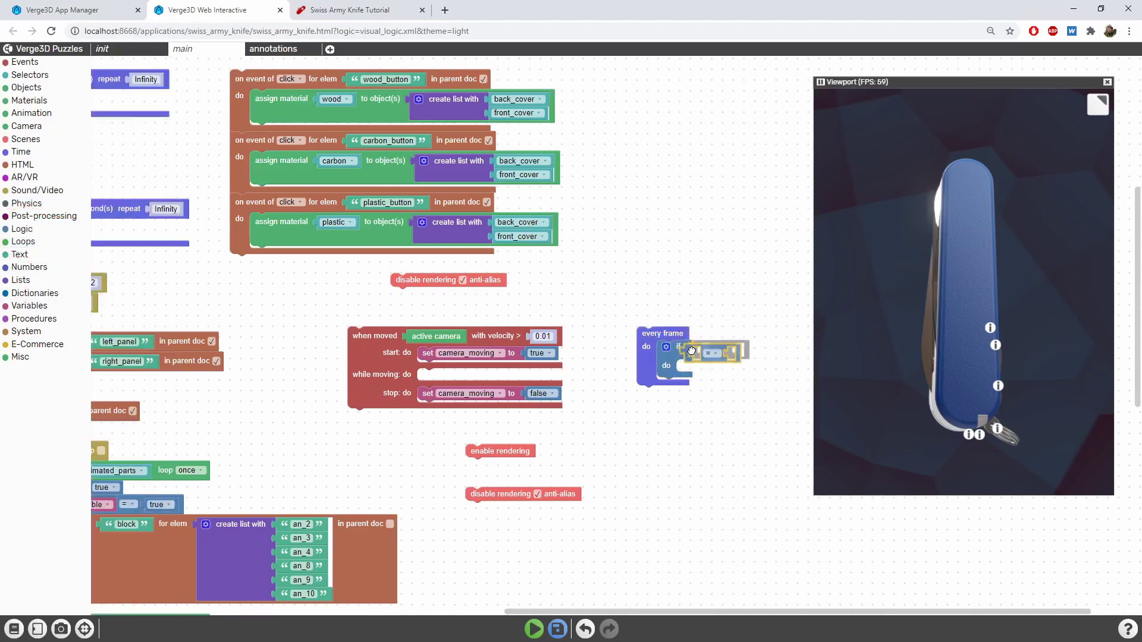
pyautogui.click(27, 306)
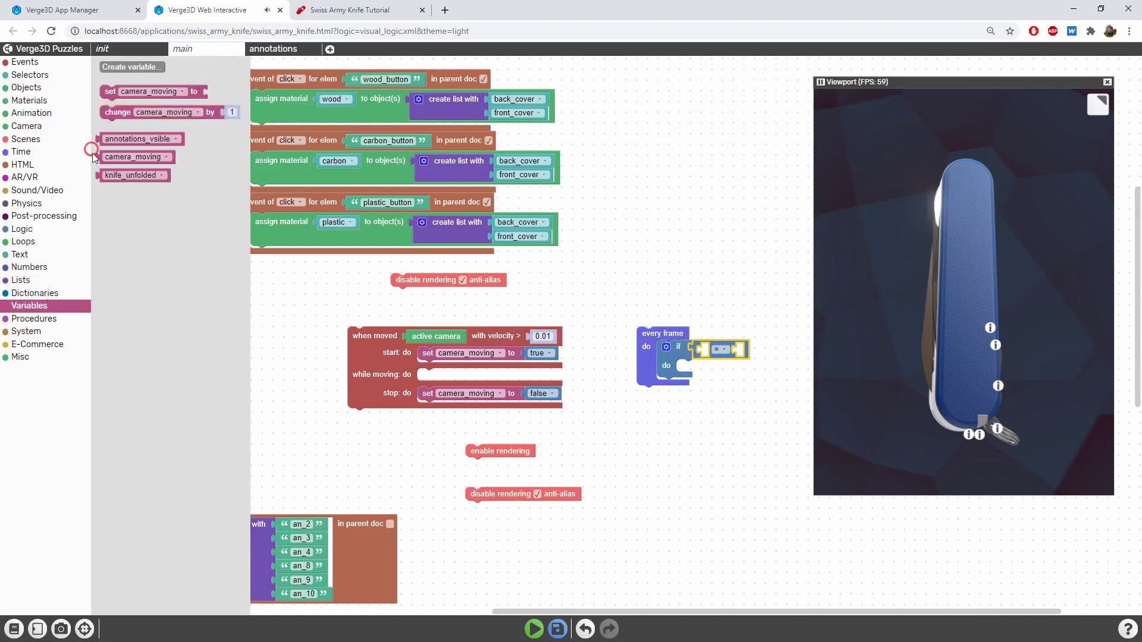
pyautogui.moveTo(98, 159); pyautogui.dragTo(707, 350)
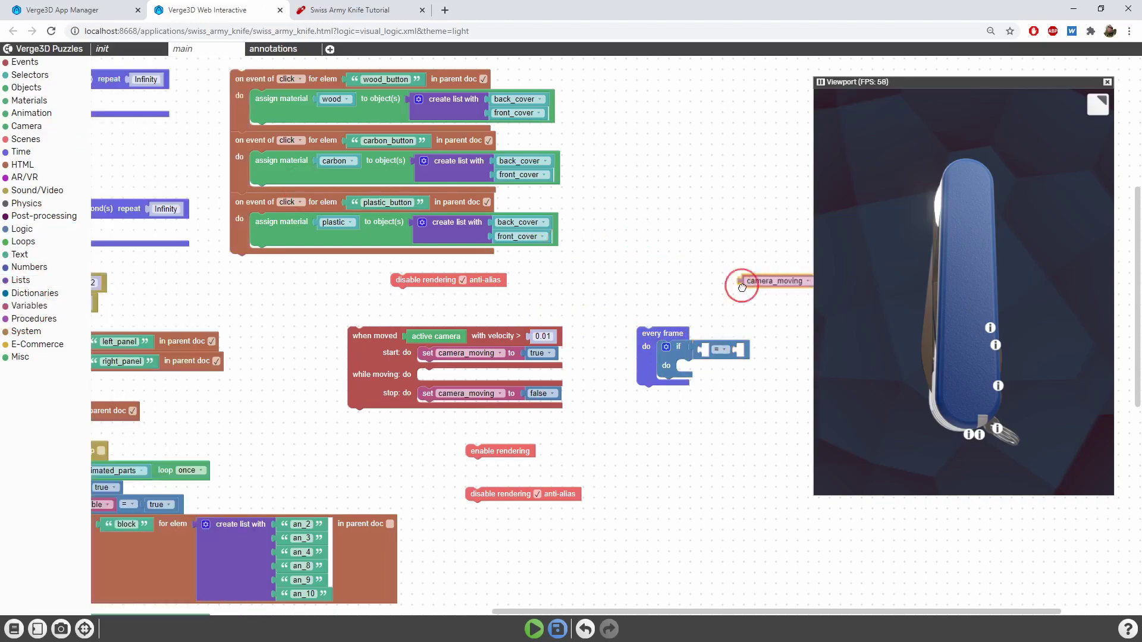
pyautogui.moveTo(718, 298); pyautogui.dragTo(548, 294)
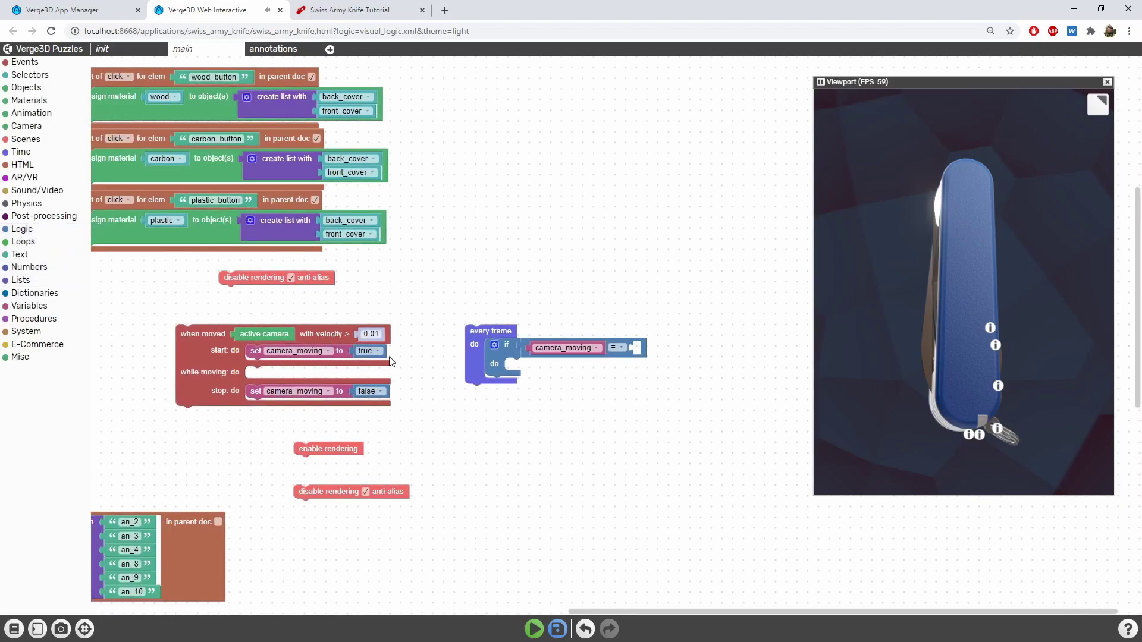
pyautogui.hotkey('ctrl', 'c')
pyautogui.hotkey('ctrl', 'v')
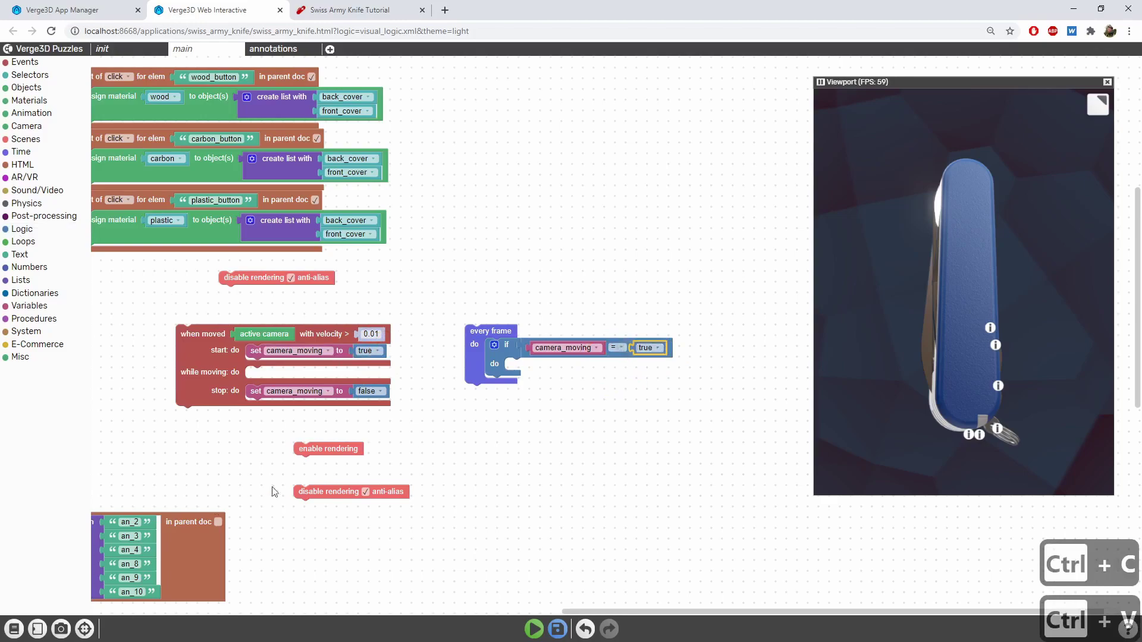
# Step: Enable rendering in the if branch; add an else branch that disables rendering
pyautogui.moveTo(309, 449); pyautogui.dragTo(502, 438)
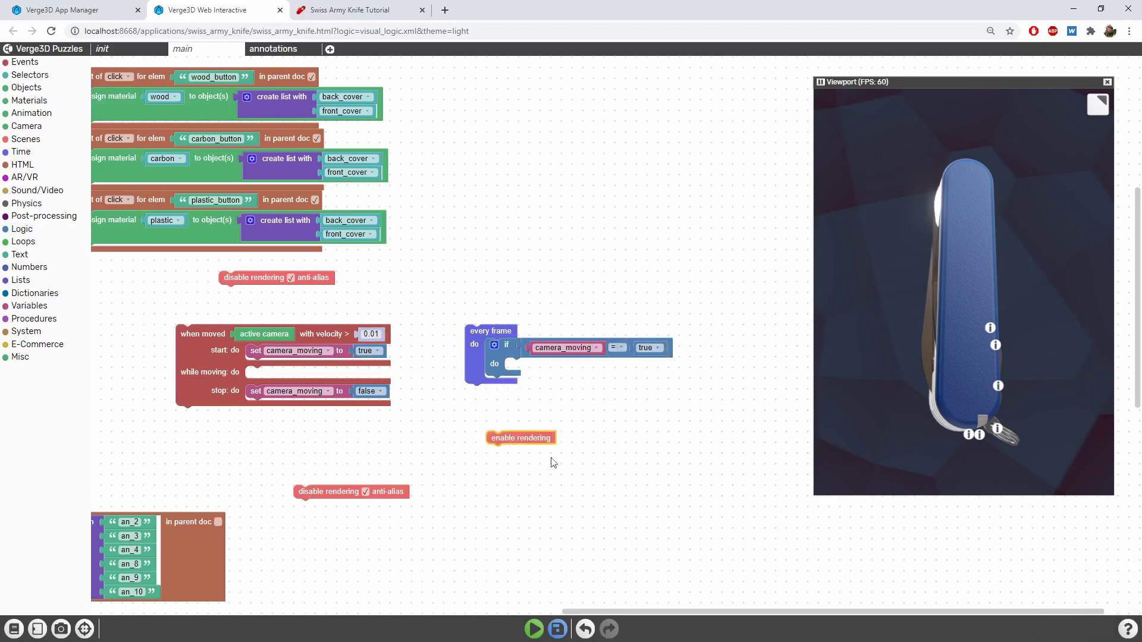
pyautogui.moveTo(533, 437); pyautogui.dragTo(548, 376)
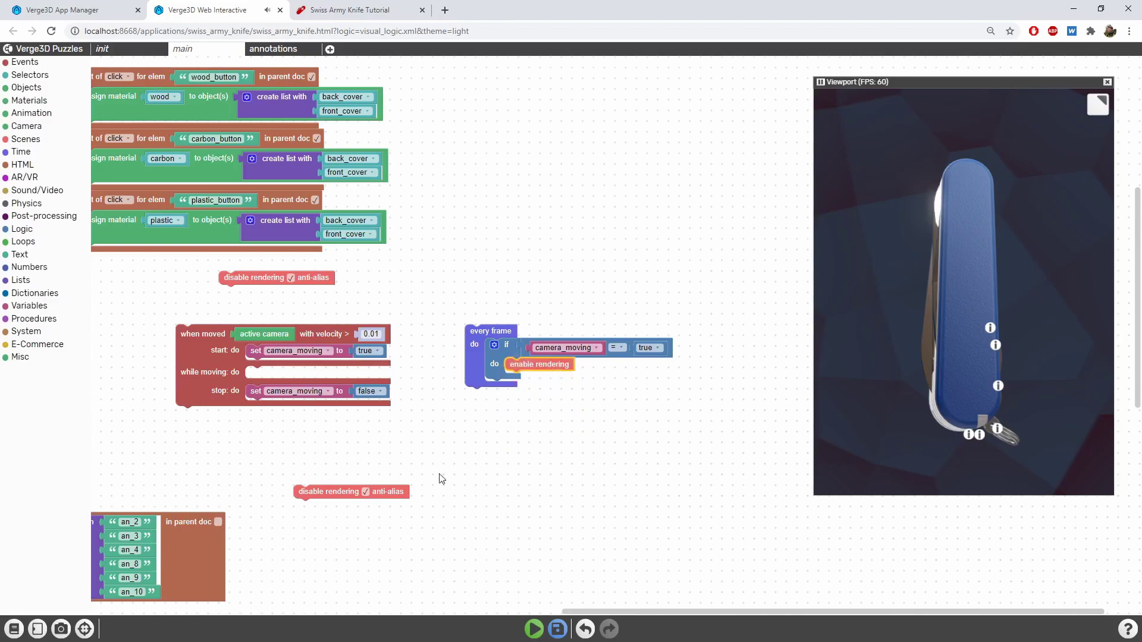
pyautogui.click(493, 346)
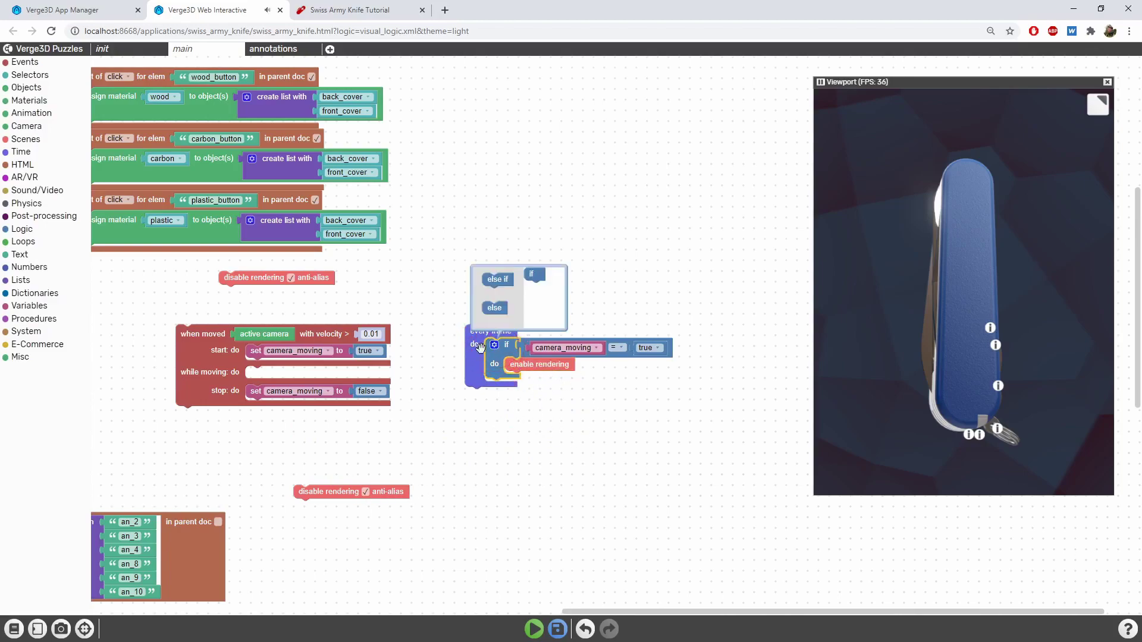
pyautogui.click(533, 294)
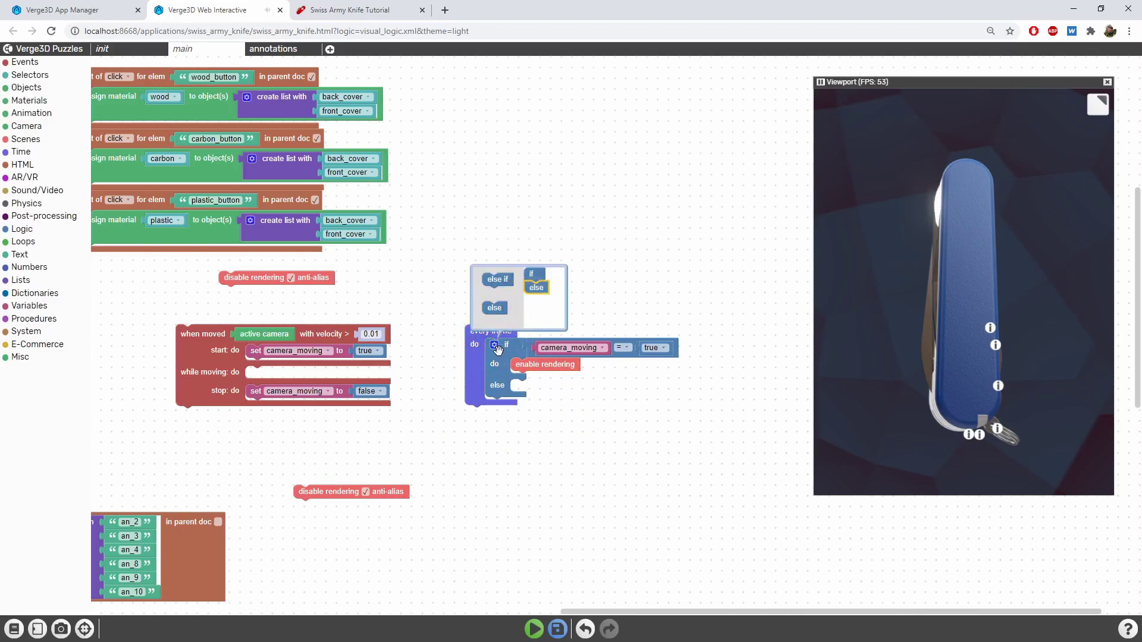
pyautogui.click(493, 346)
pyautogui.moveTo(331, 494); pyautogui.dragTo(543, 394)
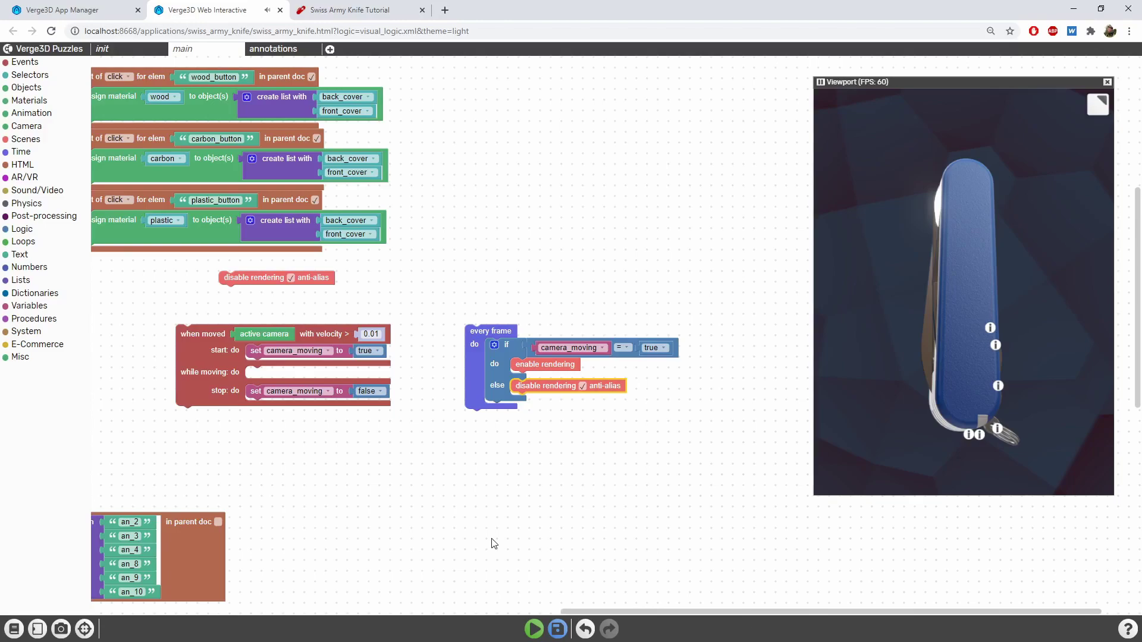
# Step: Run and save the puzzles, orbit the knife in the app, then return to Puzzles
pyautogui.click(534, 630)
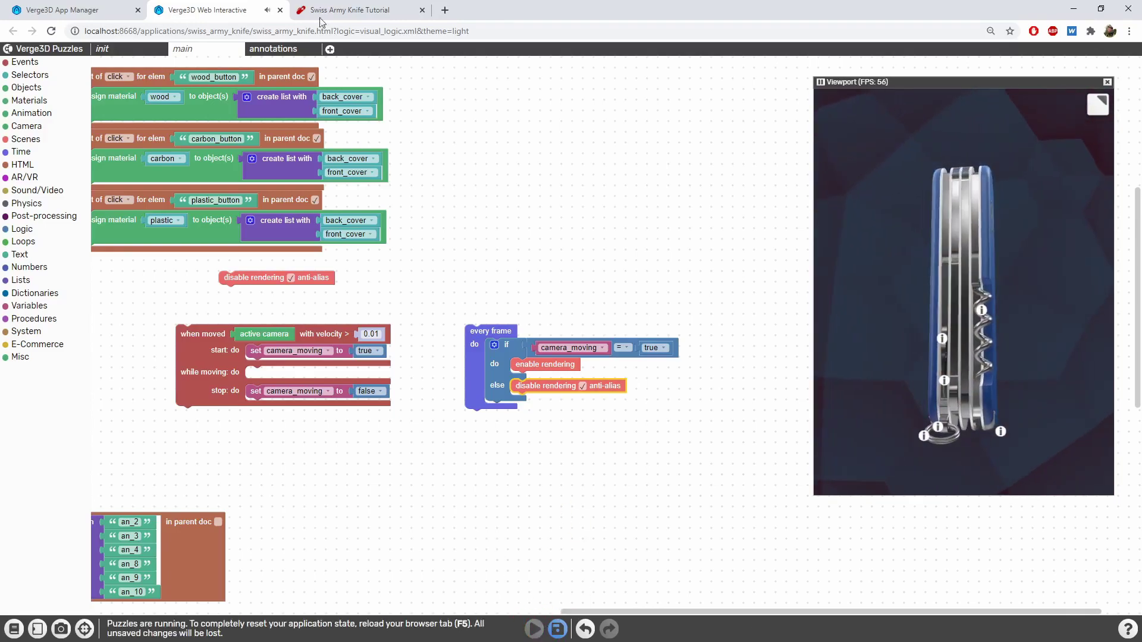
pyautogui.click(557, 630)
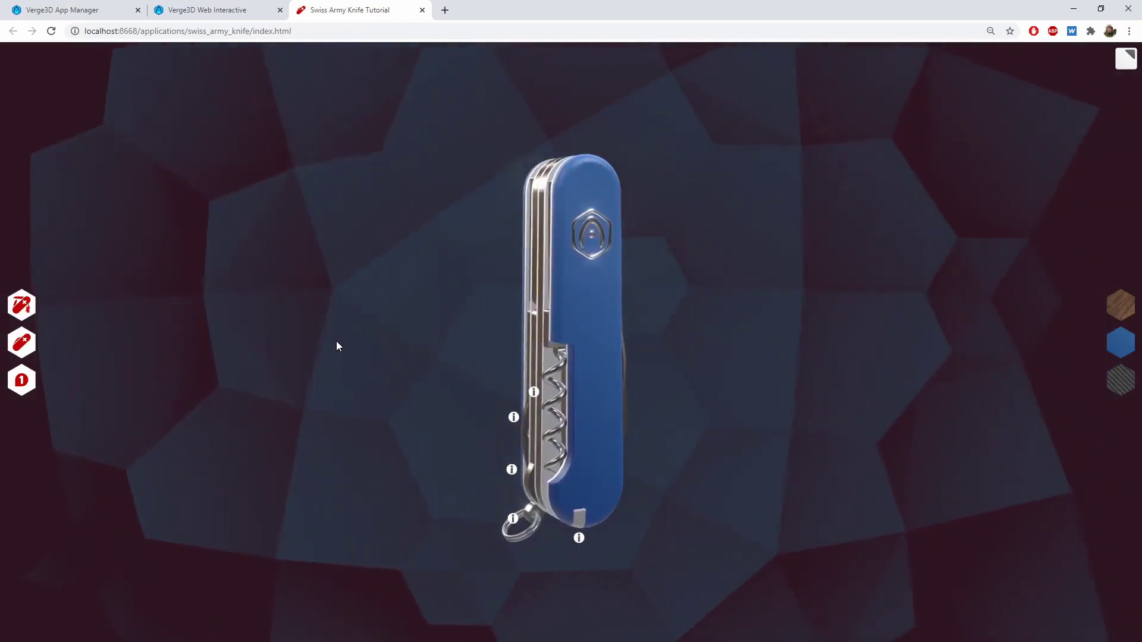
pyautogui.moveTo(418, 364); pyautogui.dragTo(402, 355)
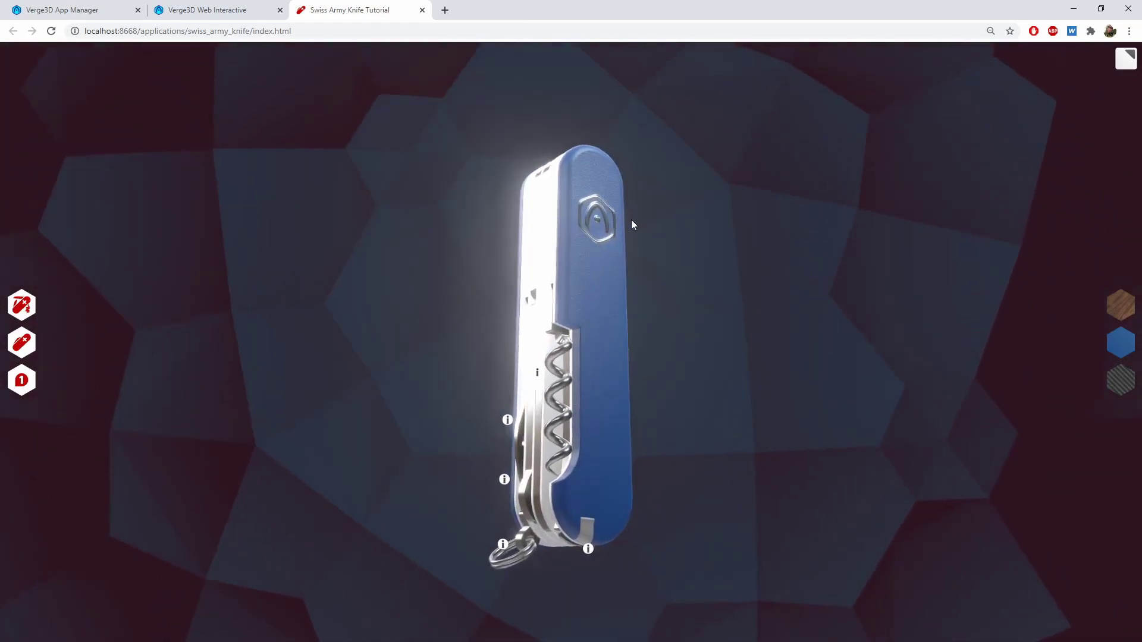
pyautogui.moveTo(624, 218)
pyautogui.mouseDown()
pyautogui.moveTo(534, 203)
pyautogui.moveTo(456, 215)
pyautogui.mouseUp()
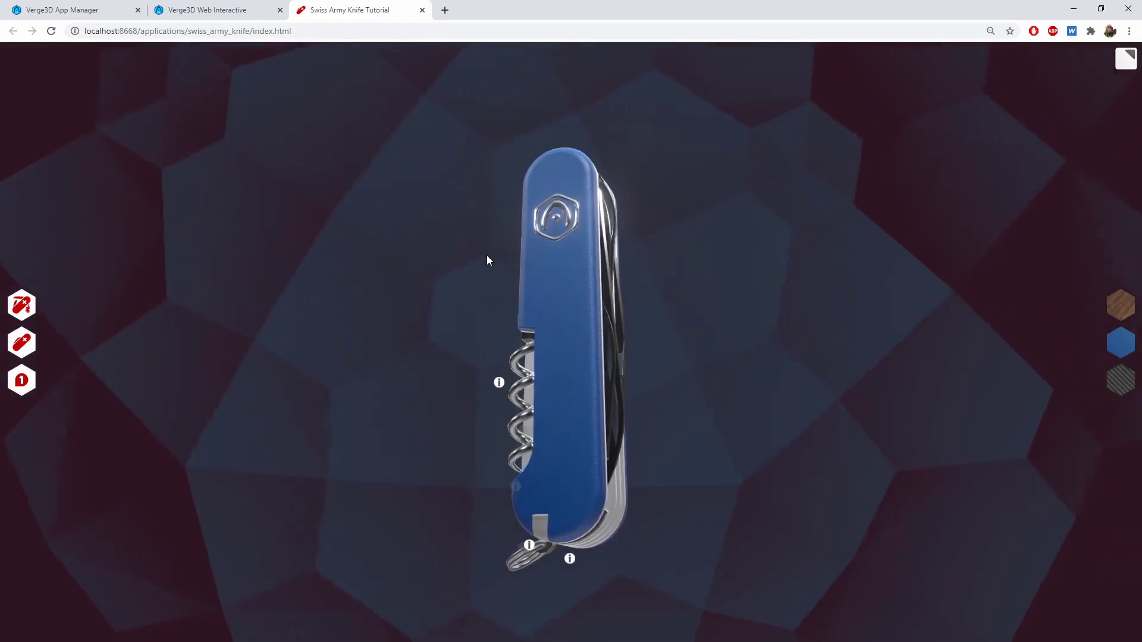
pyautogui.click(219, 10)
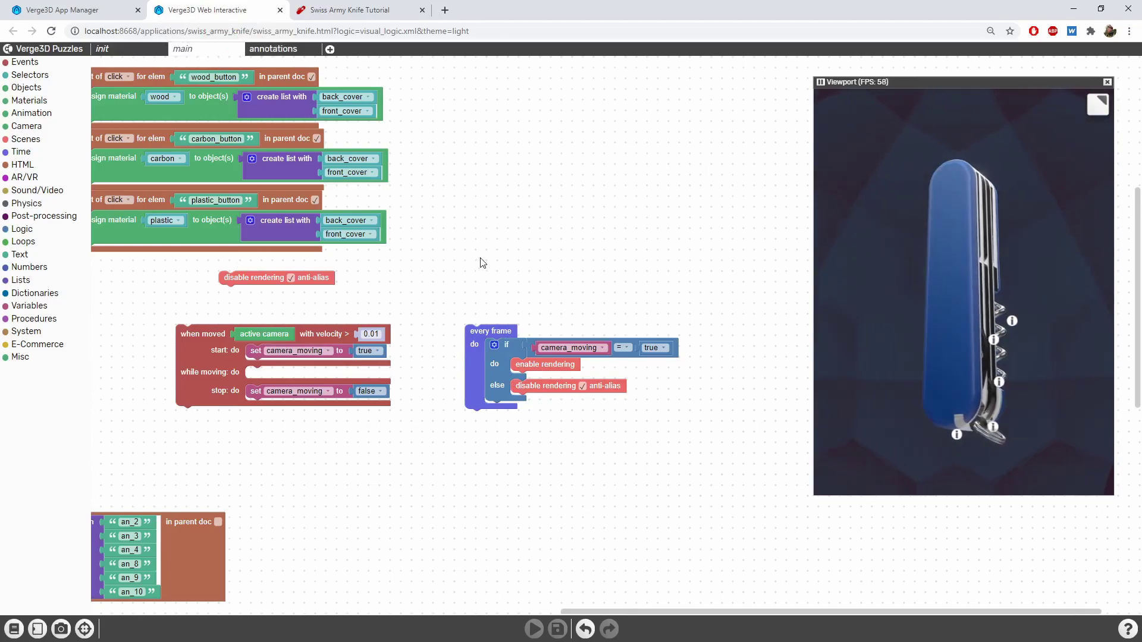
# Step: Create the animation_playing variable and drag its setter next to the unfold handler
pyautogui.moveTo(152, 309)
pyautogui.mouseDown()
pyautogui.moveTo(268, 427)
pyautogui.moveTo(148, 259)
pyautogui.mouseUp()
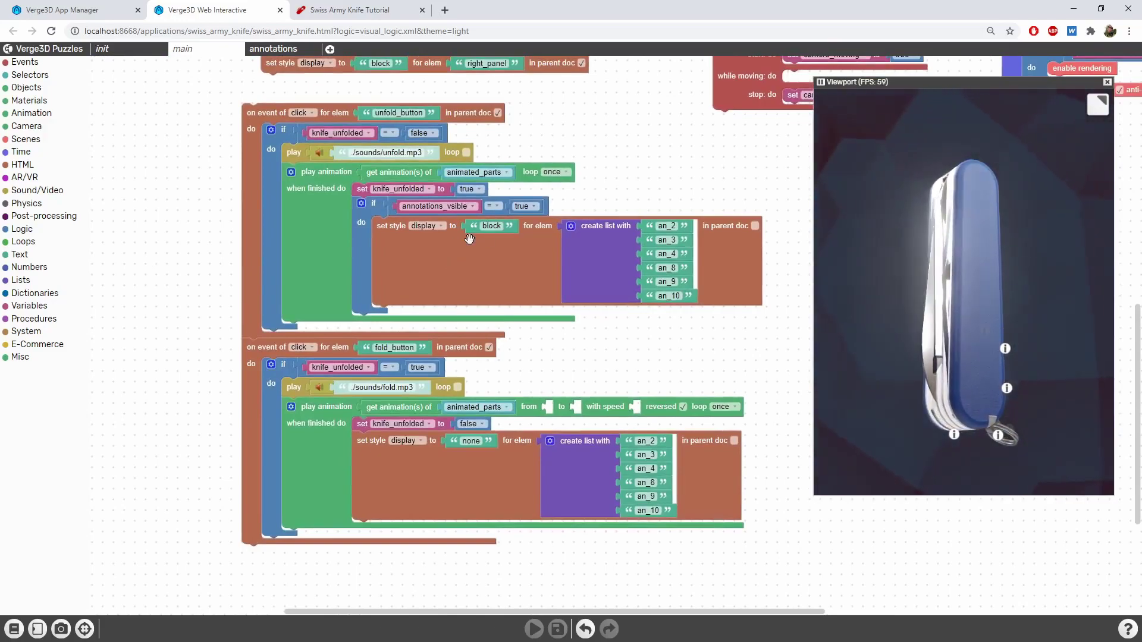
pyautogui.click(29, 306)
pyautogui.click(130, 68)
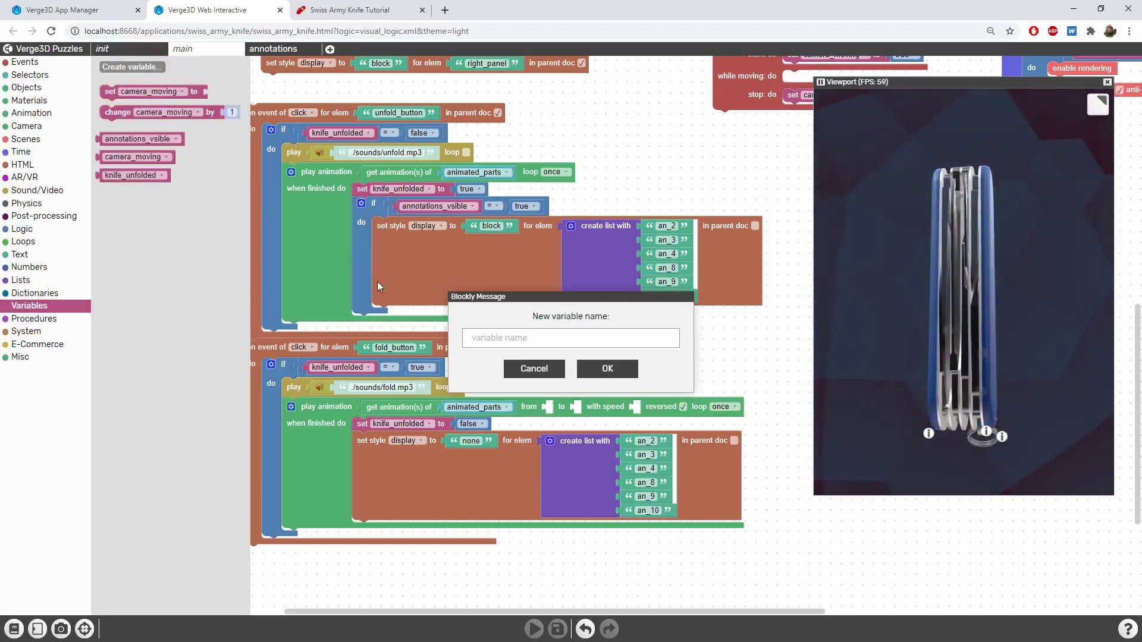
pyautogui.write('an')
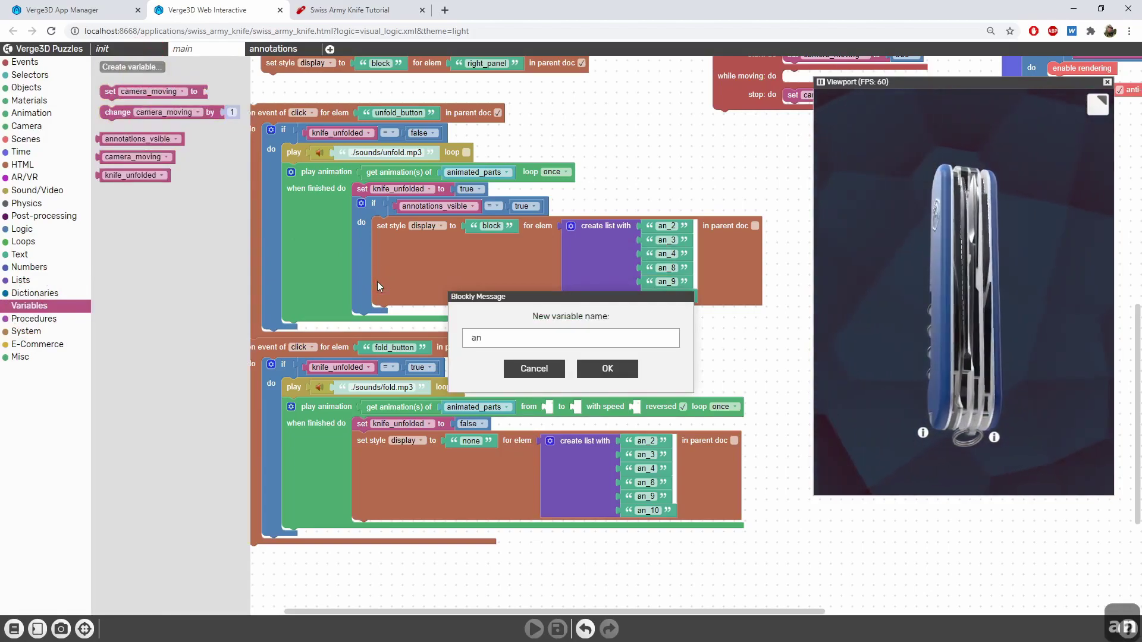
pyautogui.write('imation')
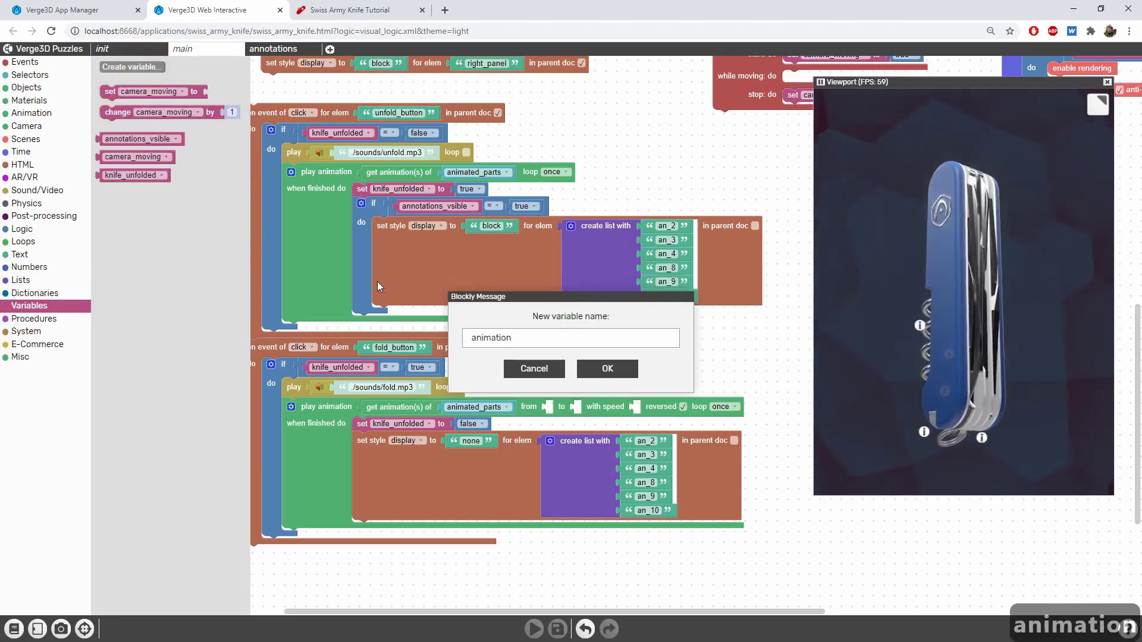
pyautogui.write('_playing')
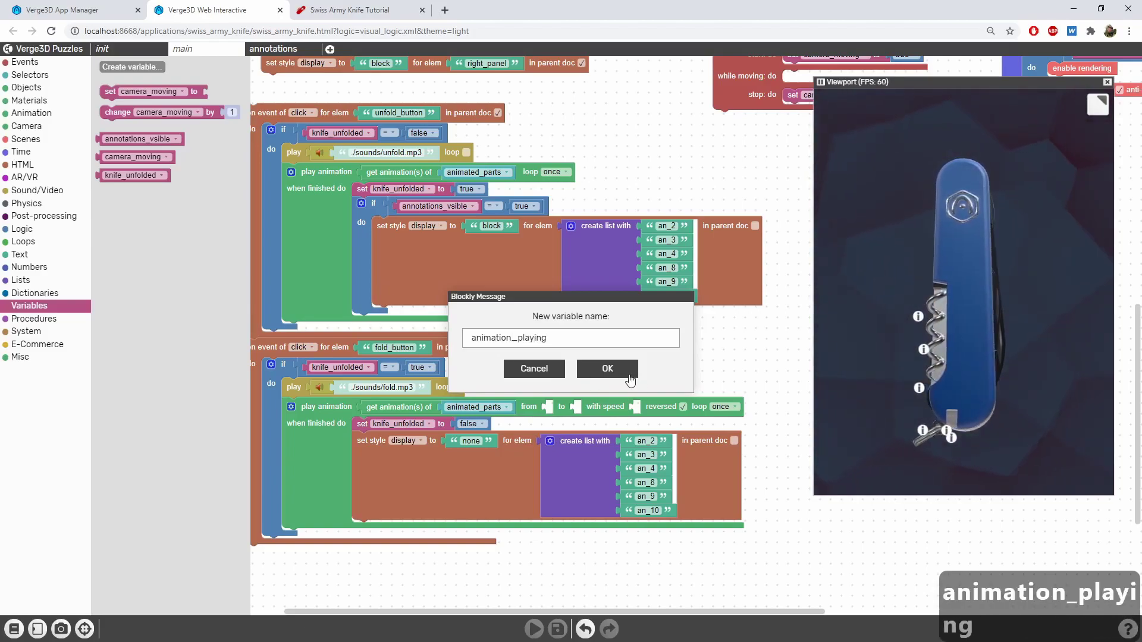
pyautogui.click(608, 369)
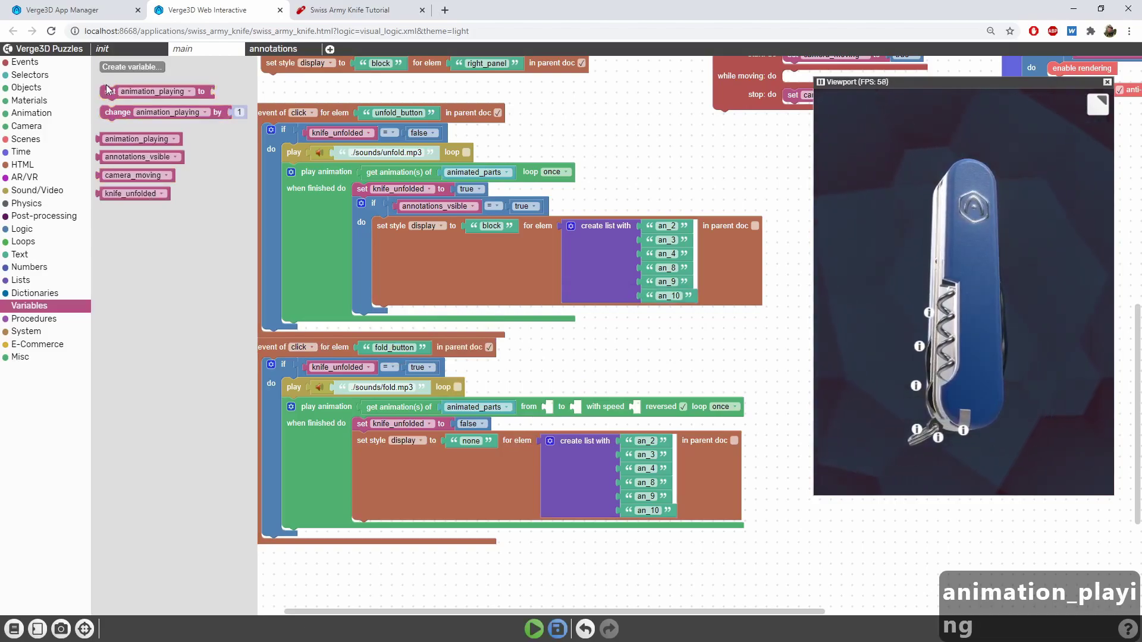
pyautogui.moveTo(121, 91); pyautogui.dragTo(277, 152)
# Step: In the unfold handler, set animation_playing true after the sound and false on finish
pyautogui.moveTo(364, 159); pyautogui.dragTo(289, 167)
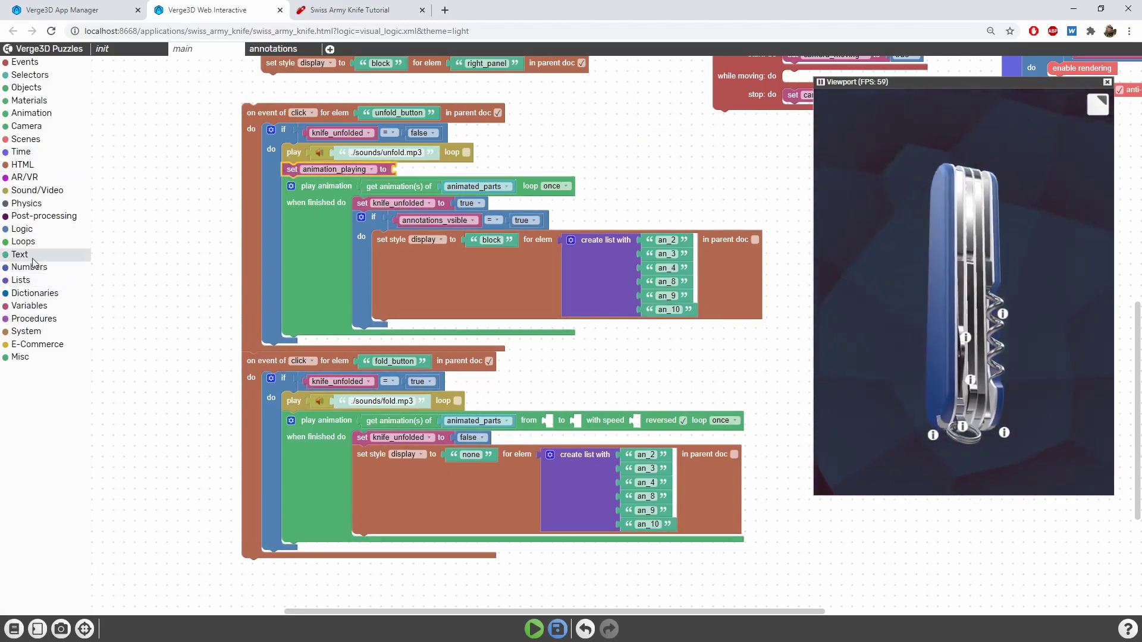
pyautogui.click(27, 229)
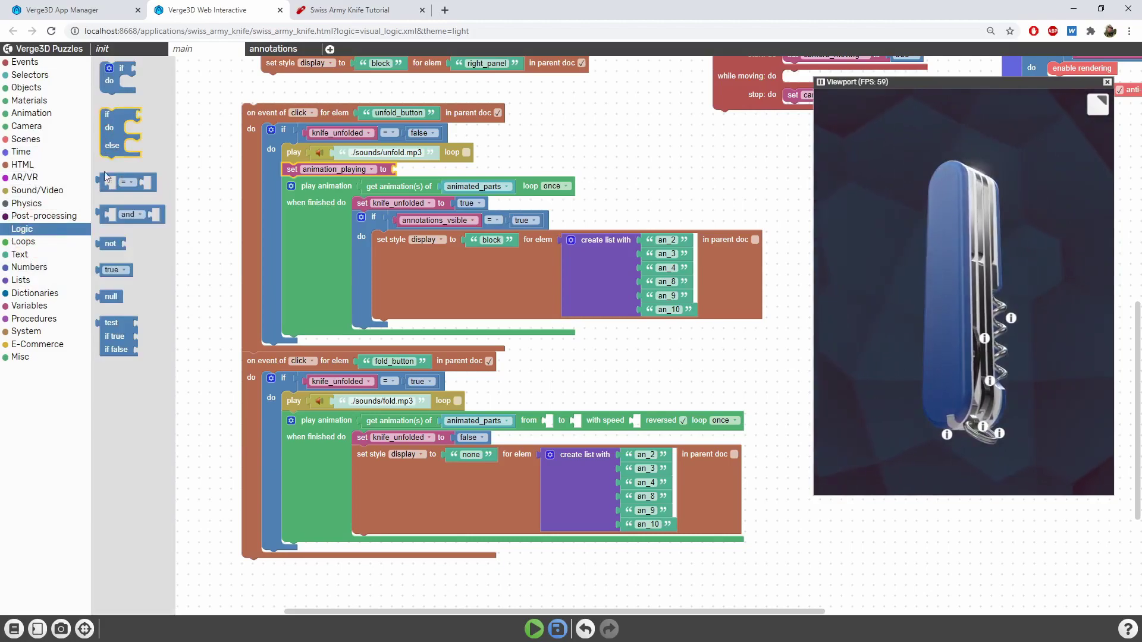
pyautogui.moveTo(112, 269); pyautogui.dragTo(411, 169)
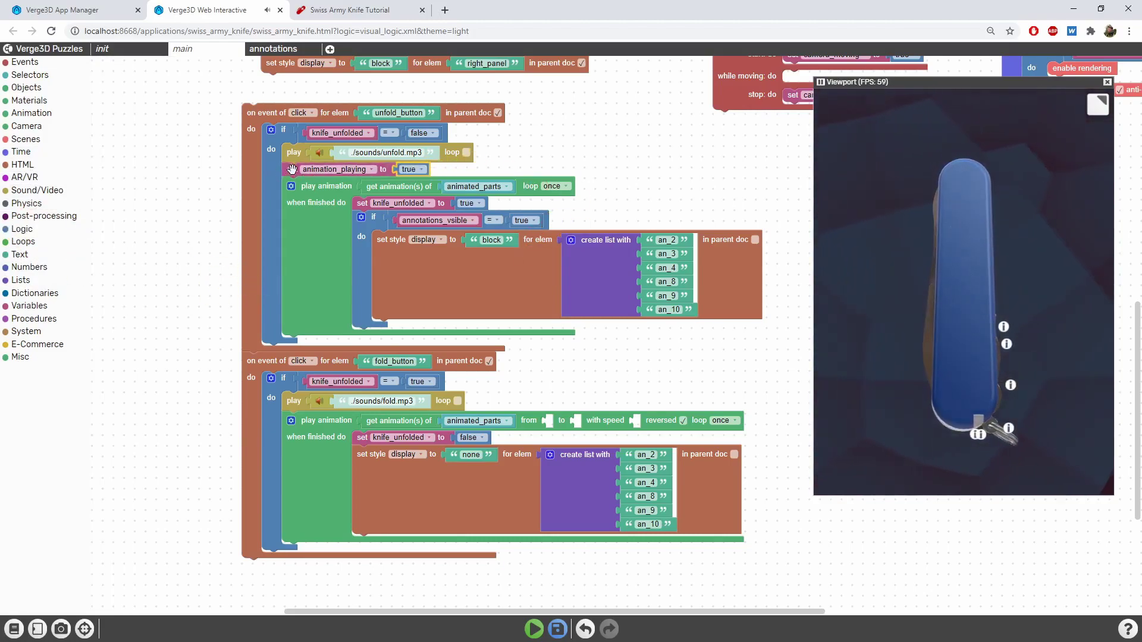
pyautogui.hotkey('ctrl', 'c')
pyautogui.hotkey('ctrl', 'v')
pyautogui.moveTo(308, 183)
pyautogui.mouseDown()
pyautogui.moveTo(553, 350)
pyautogui.moveTo(364, 339)
pyautogui.mouseUp()
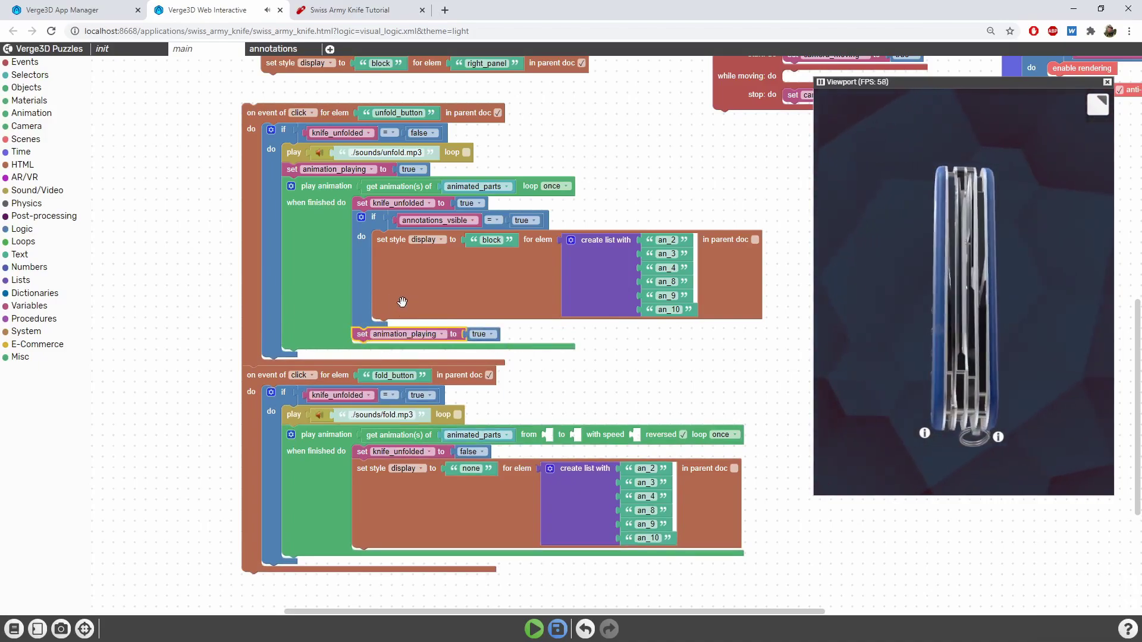
pyautogui.click(483, 335)
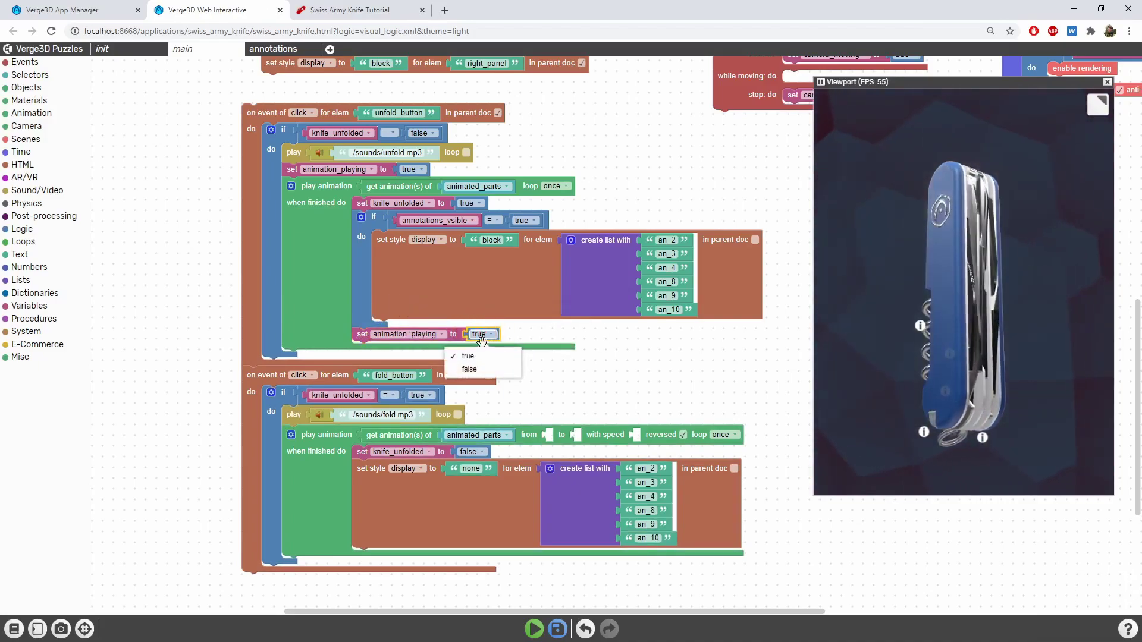
pyautogui.click(471, 370)
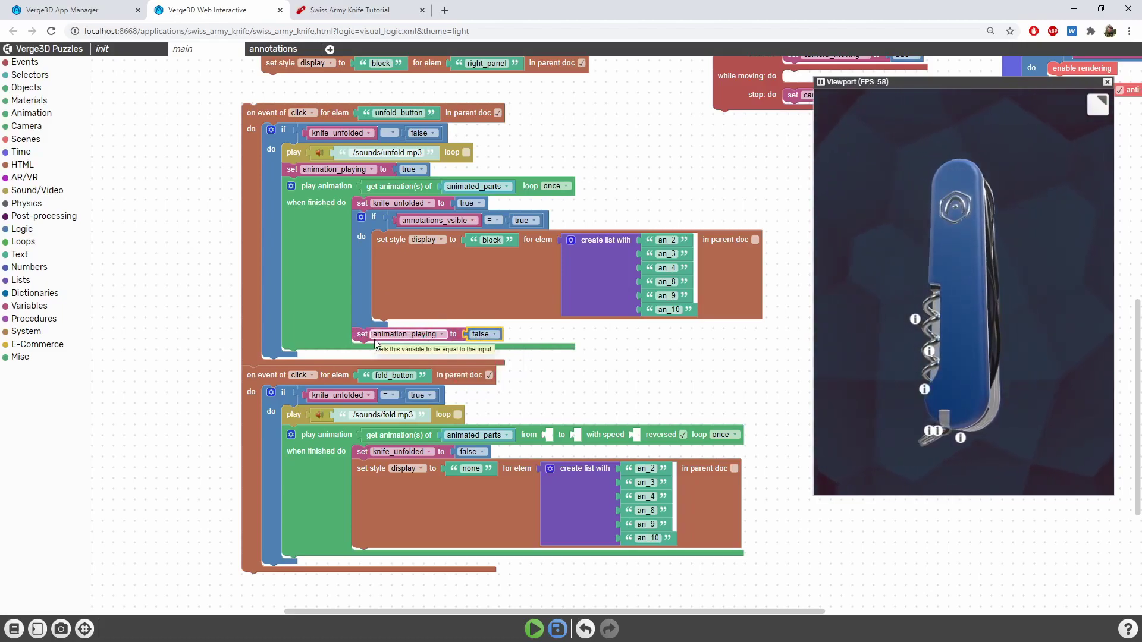
# Step: Copy the true and false setters into the fold handler's sound and finish steps
pyautogui.moveTo(315, 221); pyautogui.dragTo(311, 201)
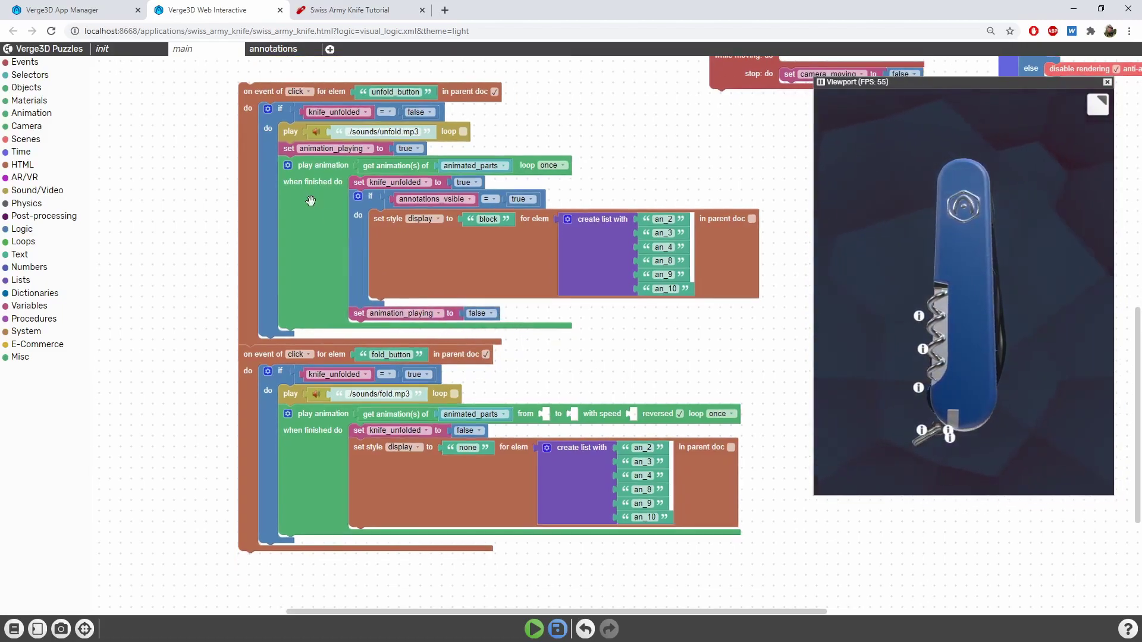
pyautogui.click(286, 149)
pyautogui.hotkey('ctrl', 'c')
pyautogui.hotkey('ctrl', 'v')
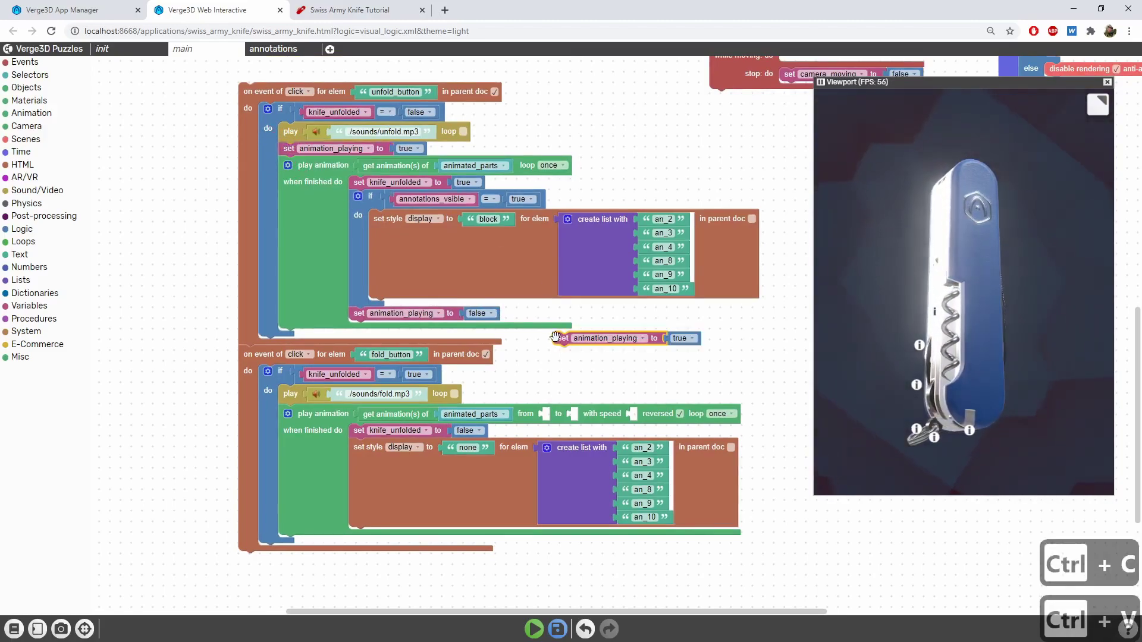
pyautogui.moveTo(558, 338)
pyautogui.mouseDown()
pyautogui.moveTo(302, 425)
pyautogui.moveTo(302, 413)
pyautogui.mouseUp()
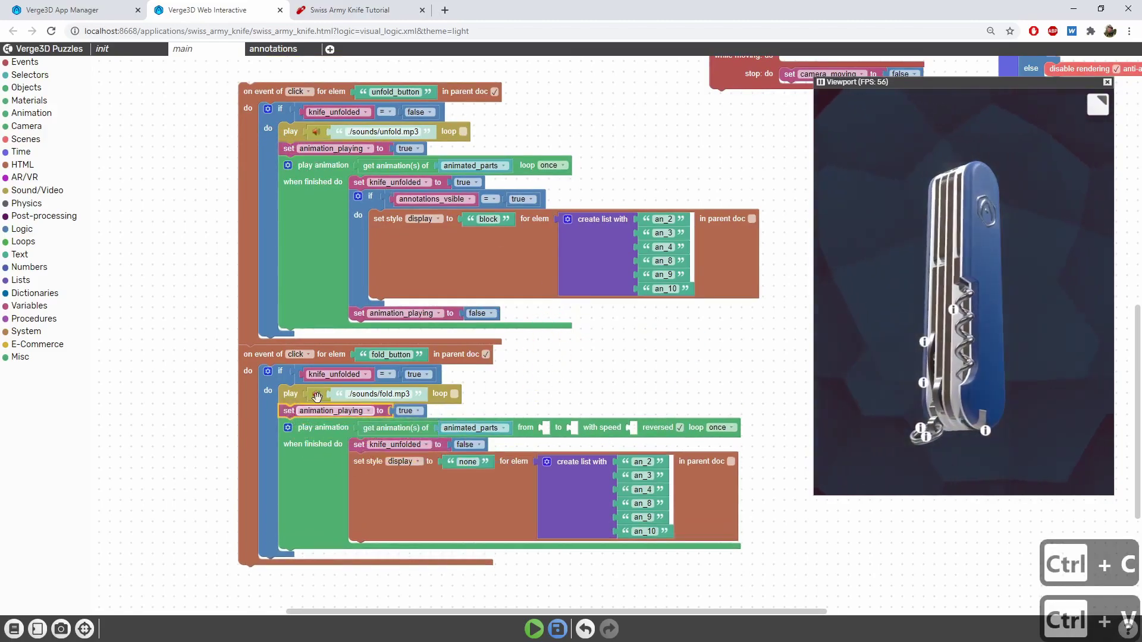
pyautogui.click(360, 314)
pyautogui.hotkey('ctrl', 'c')
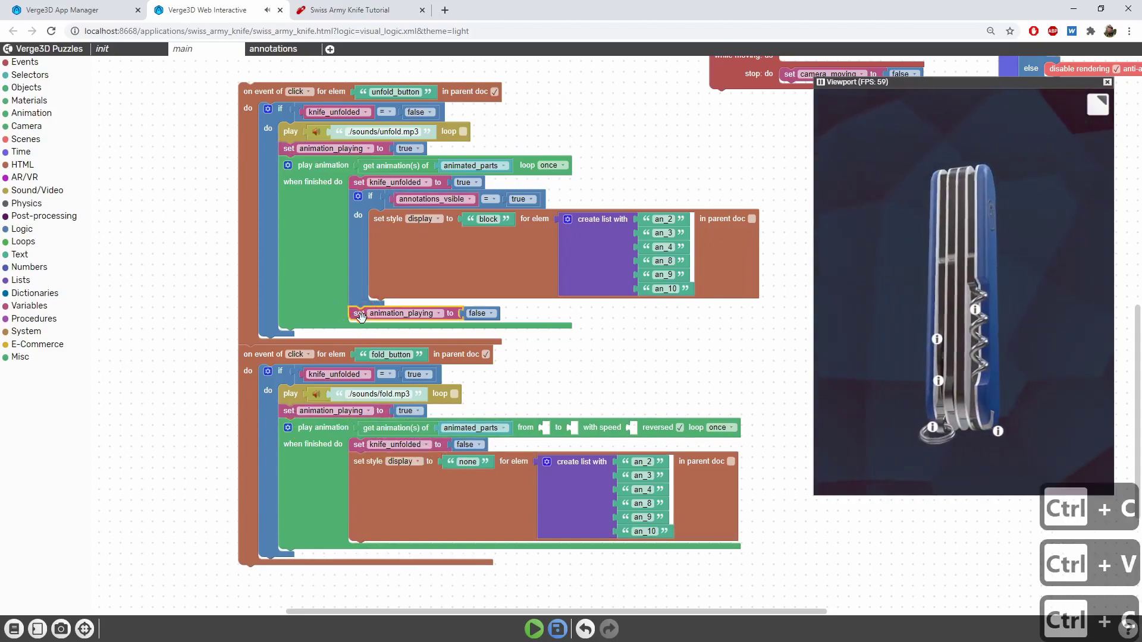
pyautogui.hotkey('ctrl', 'v')
pyautogui.moveTo(543, 330); pyautogui.dragTo(357, 534)
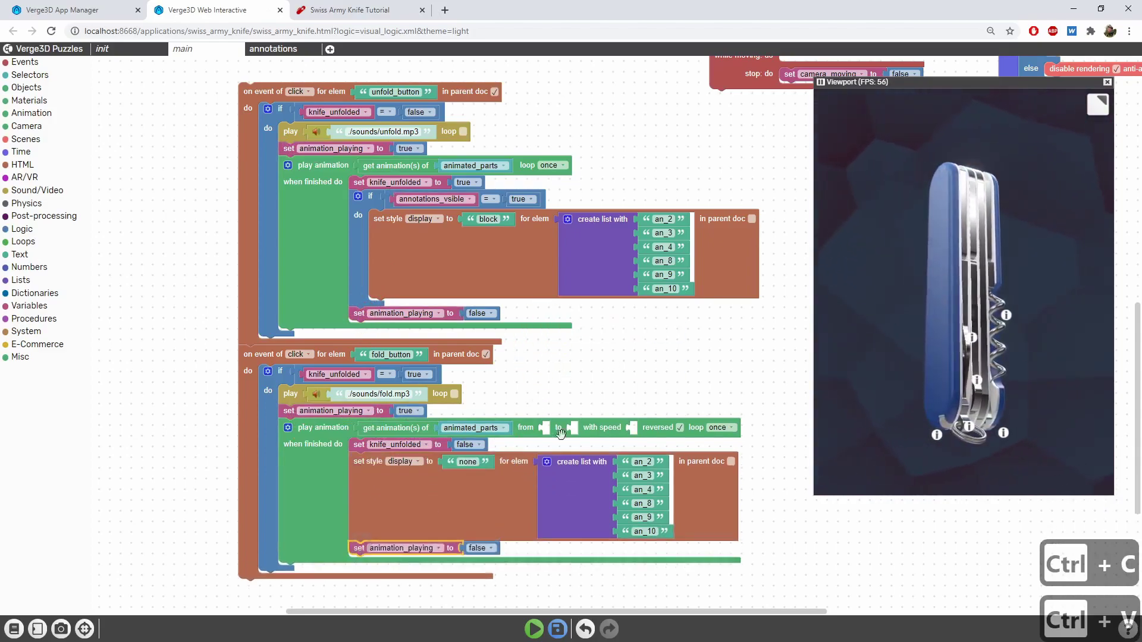
pyautogui.moveTo(697, 340); pyautogui.dragTo(579, 413)
pyautogui.scroll(-3, 579, 413)
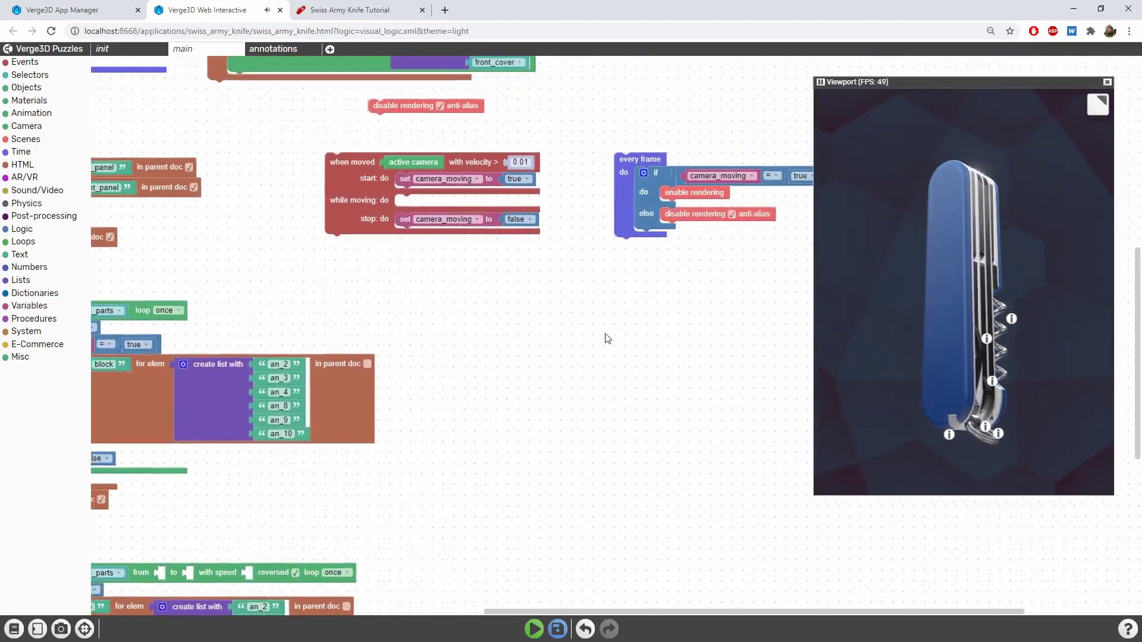
pyautogui.moveTo(392, 419); pyautogui.dragTo(443, 434)
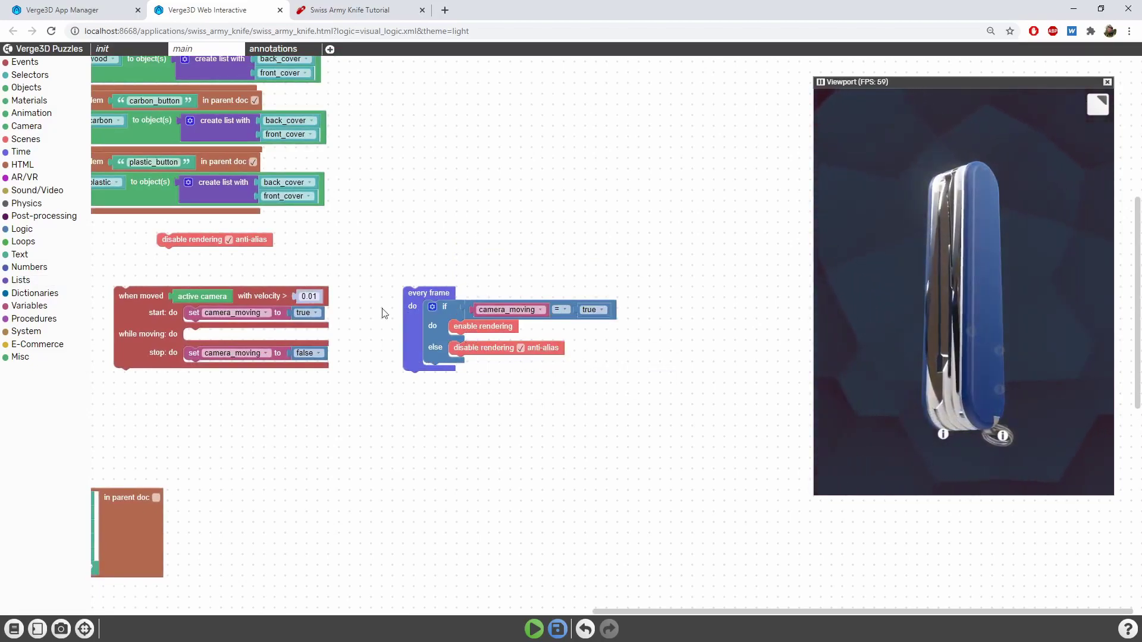
# Step: Wrap the camera_moving = true test in a logic block and switch it to 'or'
pyautogui.click(32, 230)
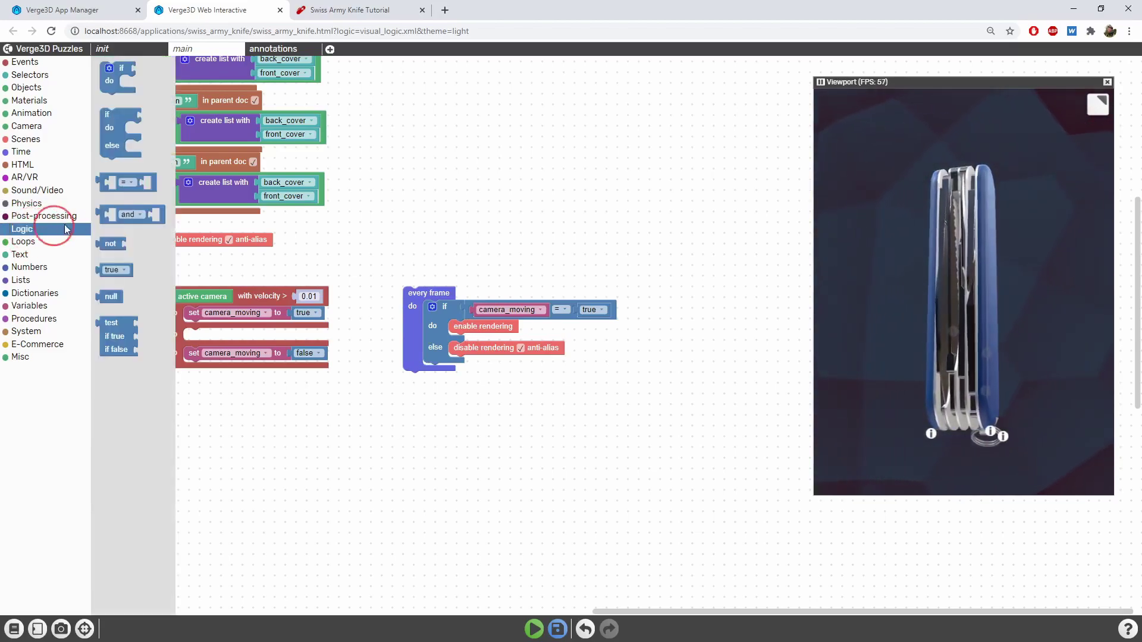
pyautogui.moveTo(117, 213); pyautogui.dragTo(500, 224)
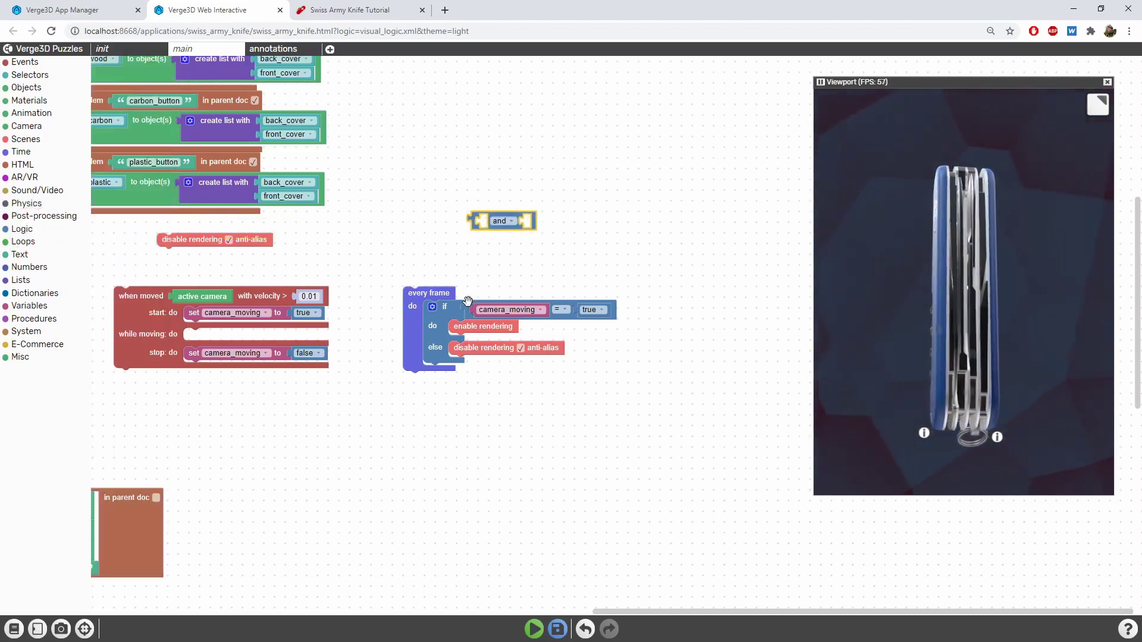
pyautogui.moveTo(481, 310)
pyautogui.mouseDown()
pyautogui.moveTo(486, 225)
pyautogui.moveTo(471, 311)
pyautogui.mouseUp()
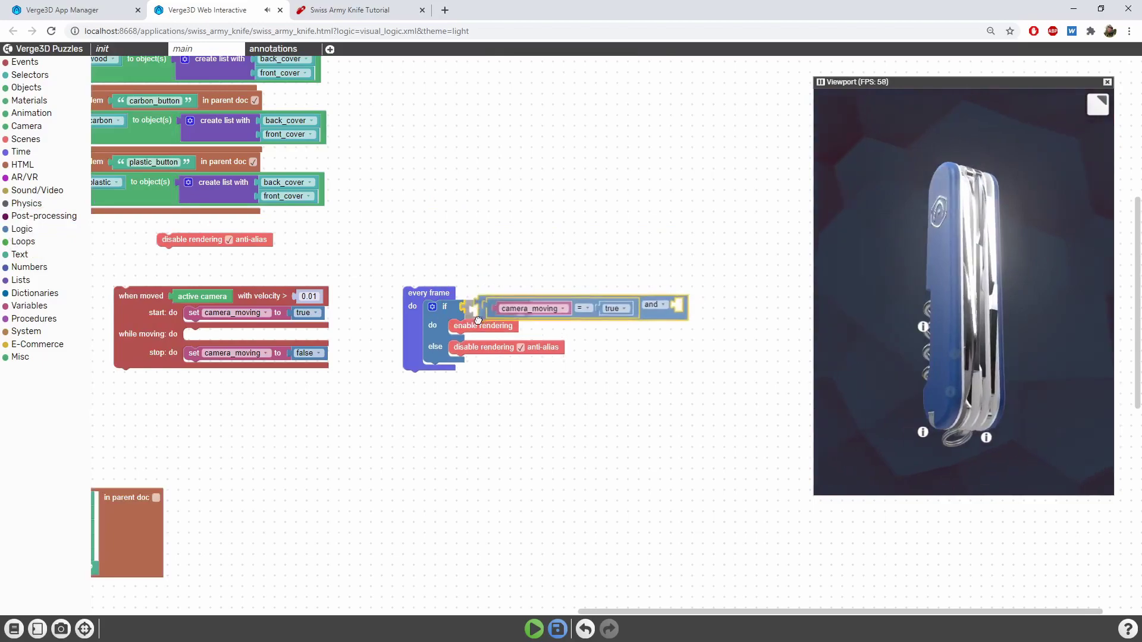
pyautogui.click(646, 310)
pyautogui.click(625, 342)
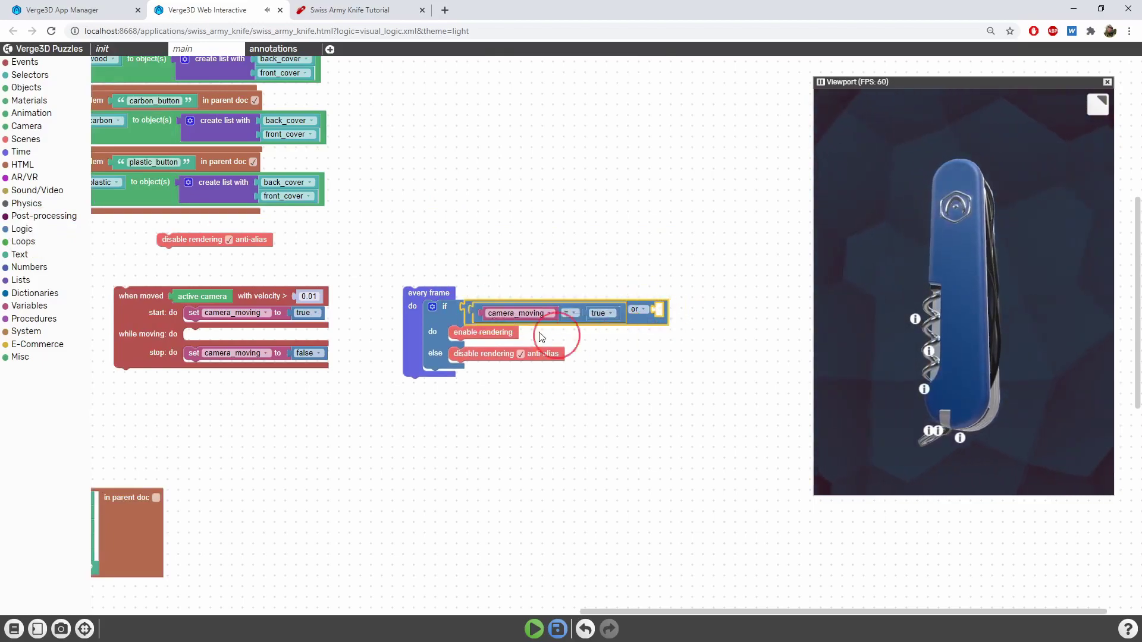
# Step: Add an animation_playing = true copy as the second 'or' operand, save, and open the app
pyautogui.click(475, 310)
pyautogui.hotkey('ctrl', 'c')
pyautogui.hotkey('ctrl', 'v')
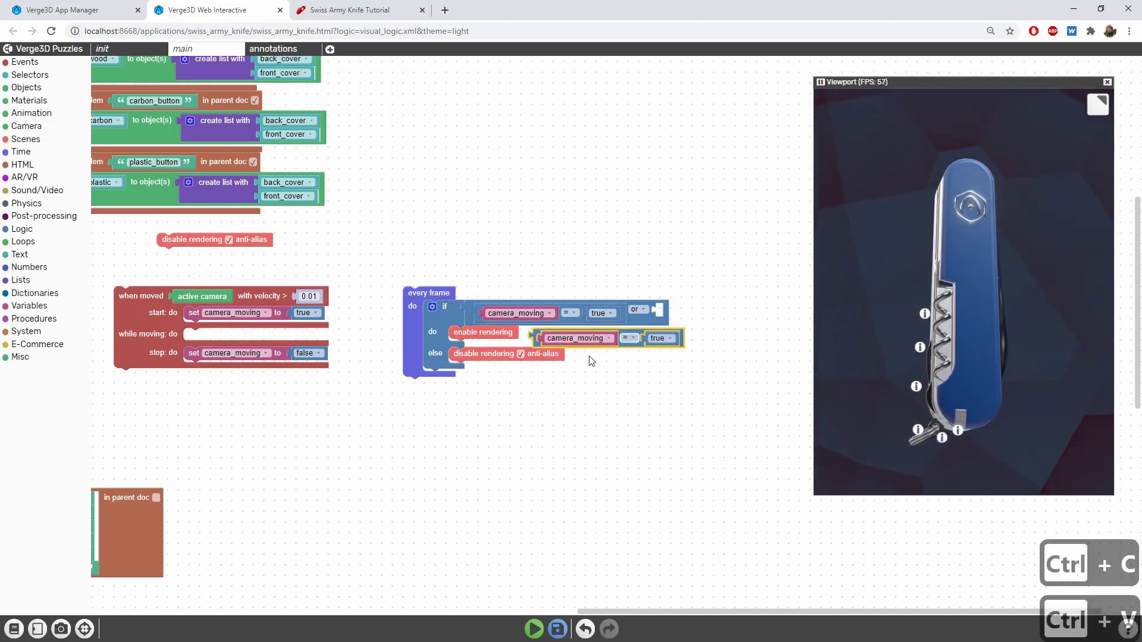
pyautogui.moveTo(571, 333); pyautogui.dragTo(688, 318)
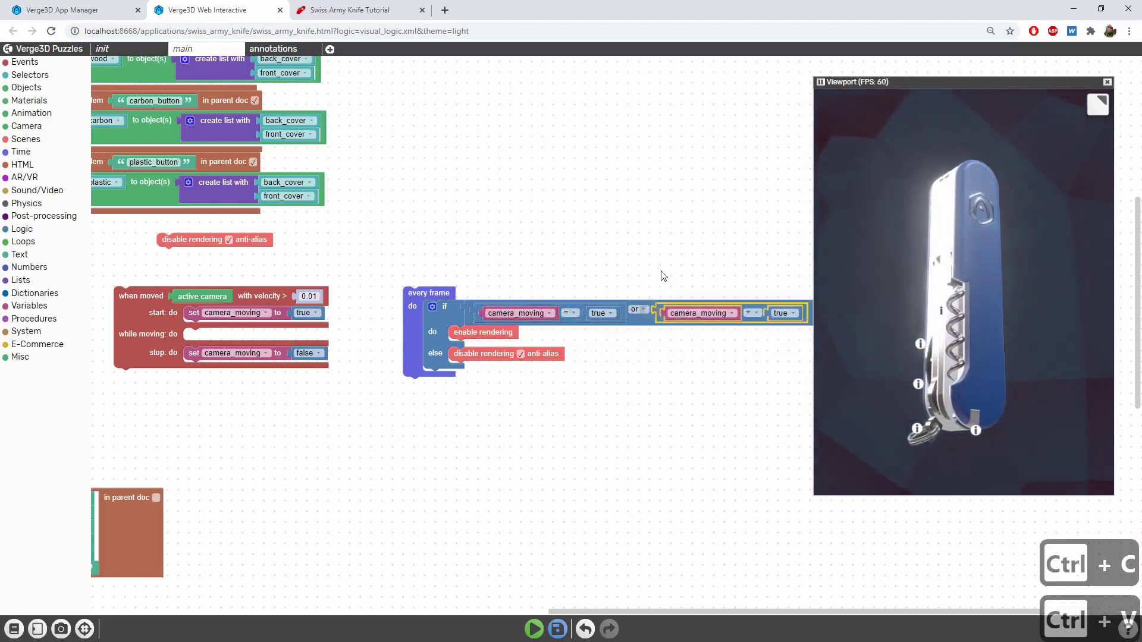
pyautogui.moveTo(666, 270); pyautogui.dragTo(566, 265)
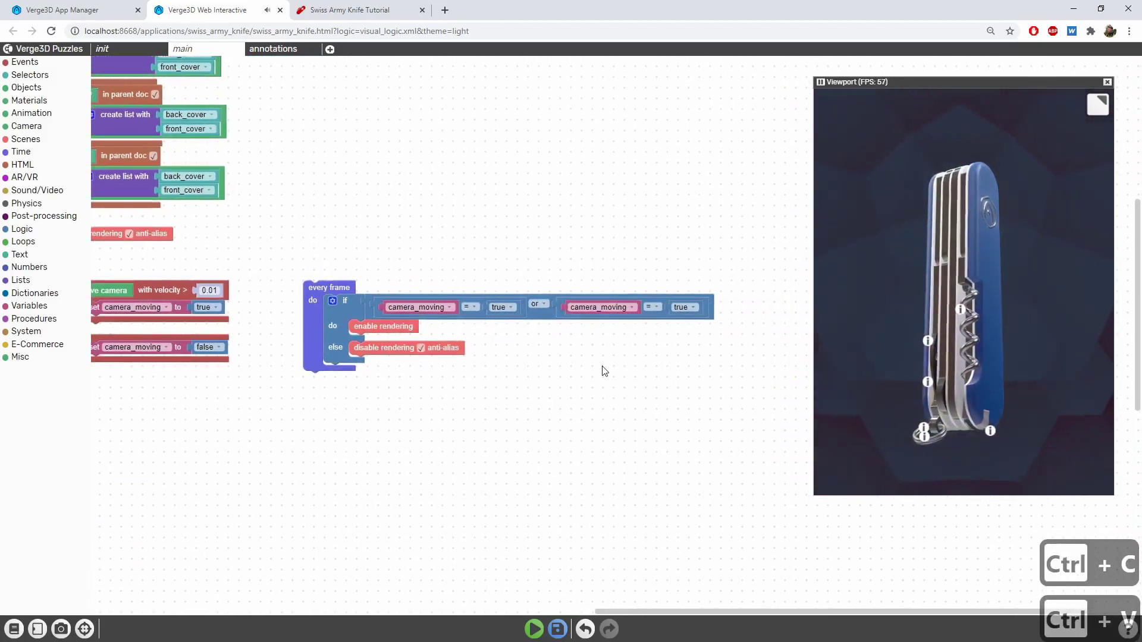
pyautogui.click(599, 307)
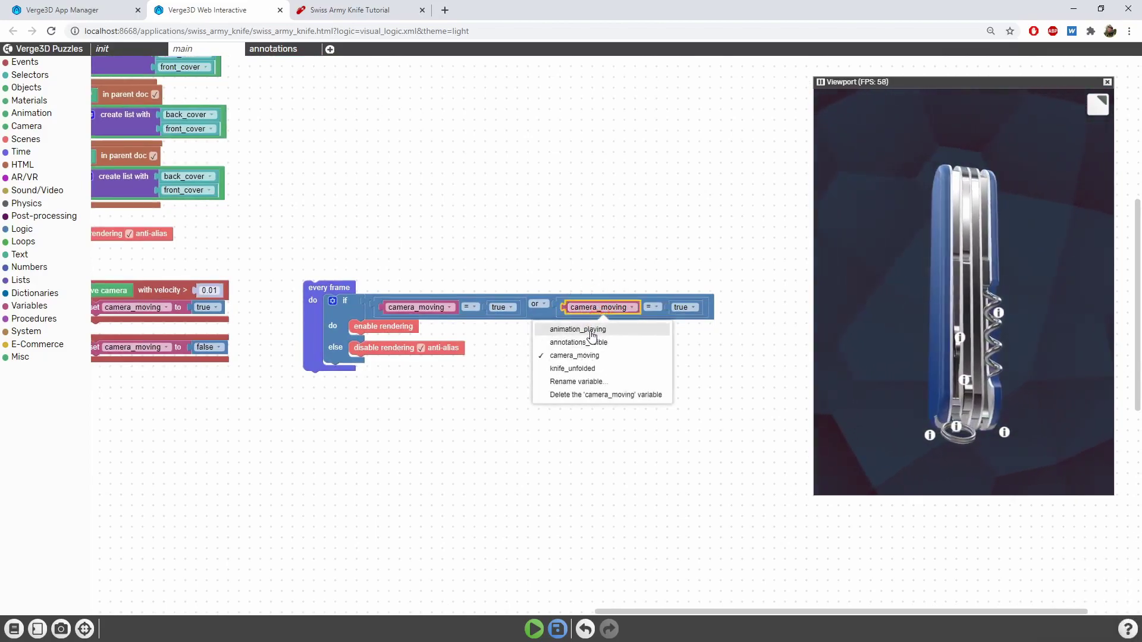
pyautogui.click(589, 331)
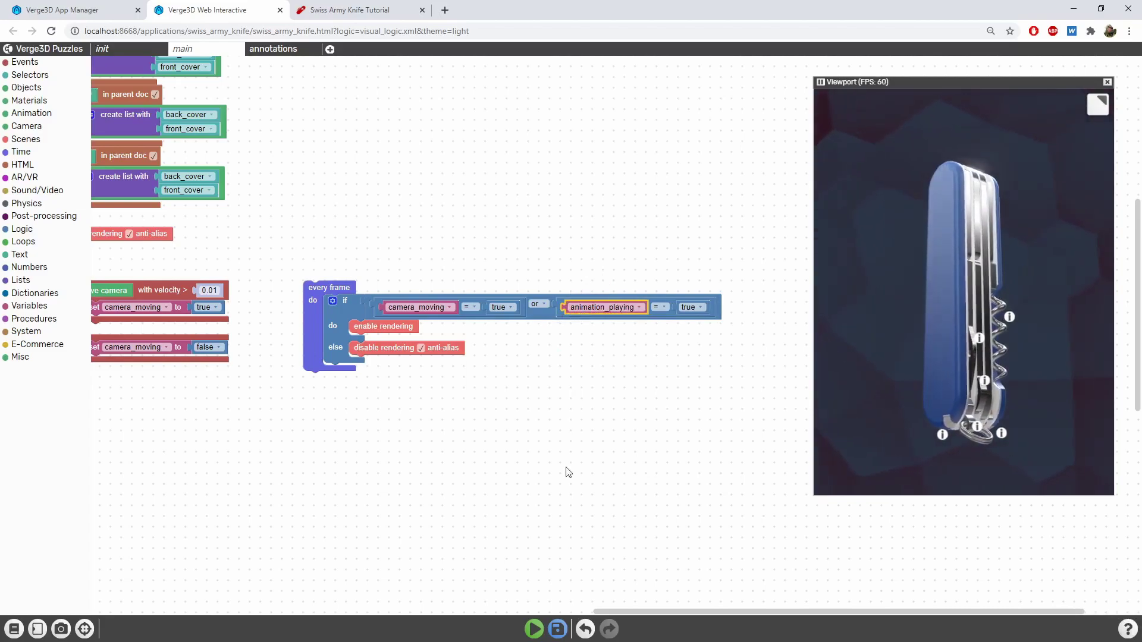
pyautogui.click(559, 631)
pyautogui.click(348, 10)
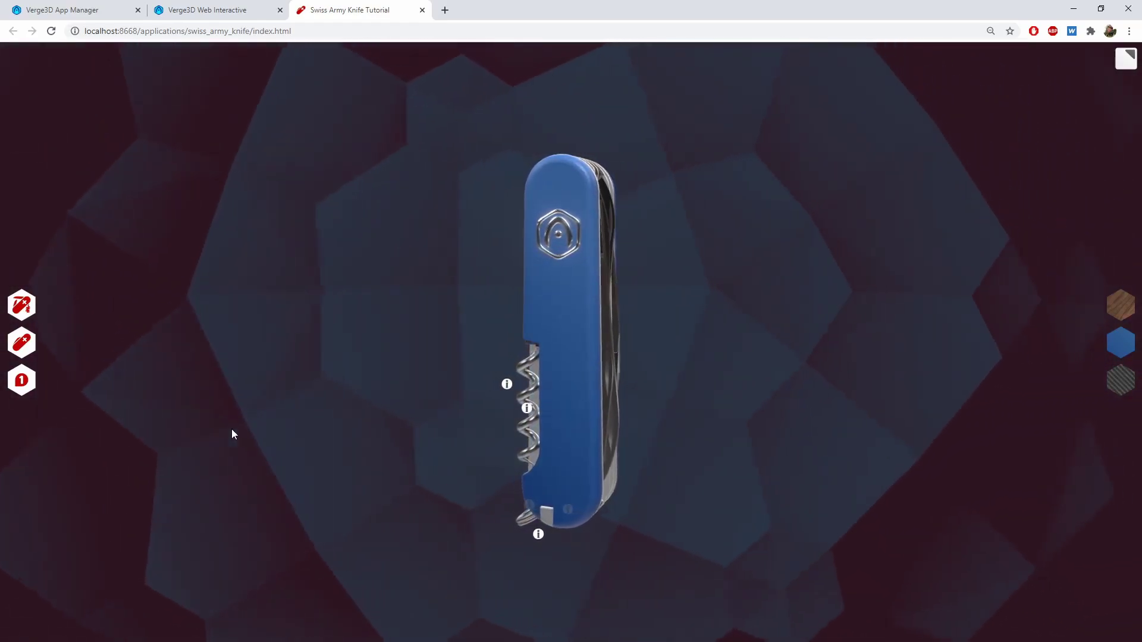
# Step: Orbit the knife and unfold its tools in the running app
pyautogui.moveTo(292, 404); pyautogui.dragTo(301, 402)
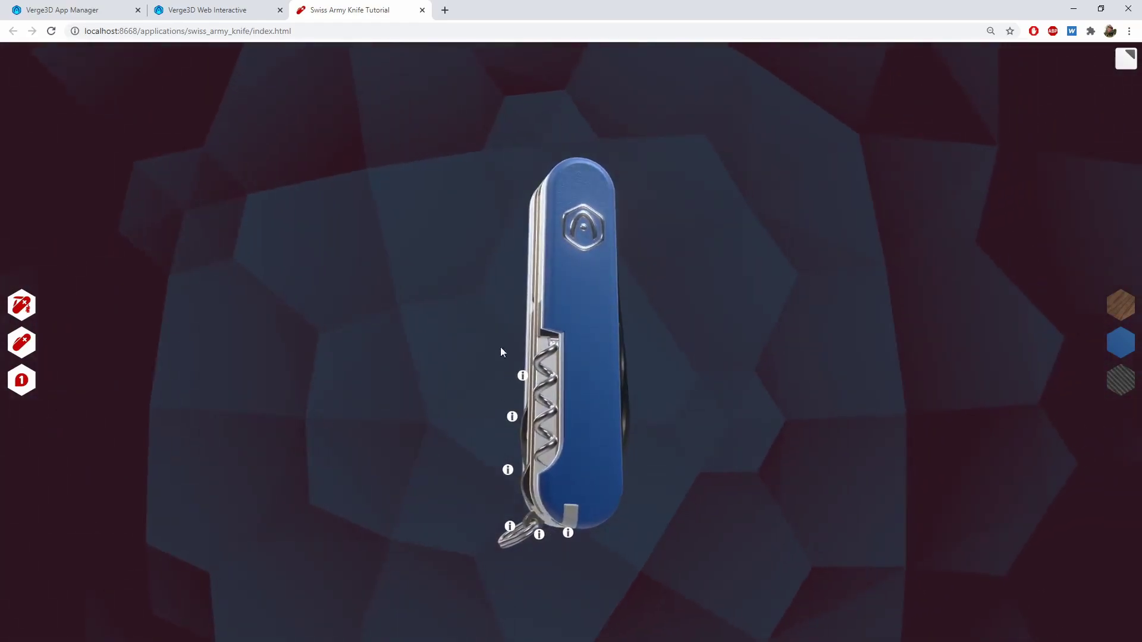
pyautogui.click(115, 309)
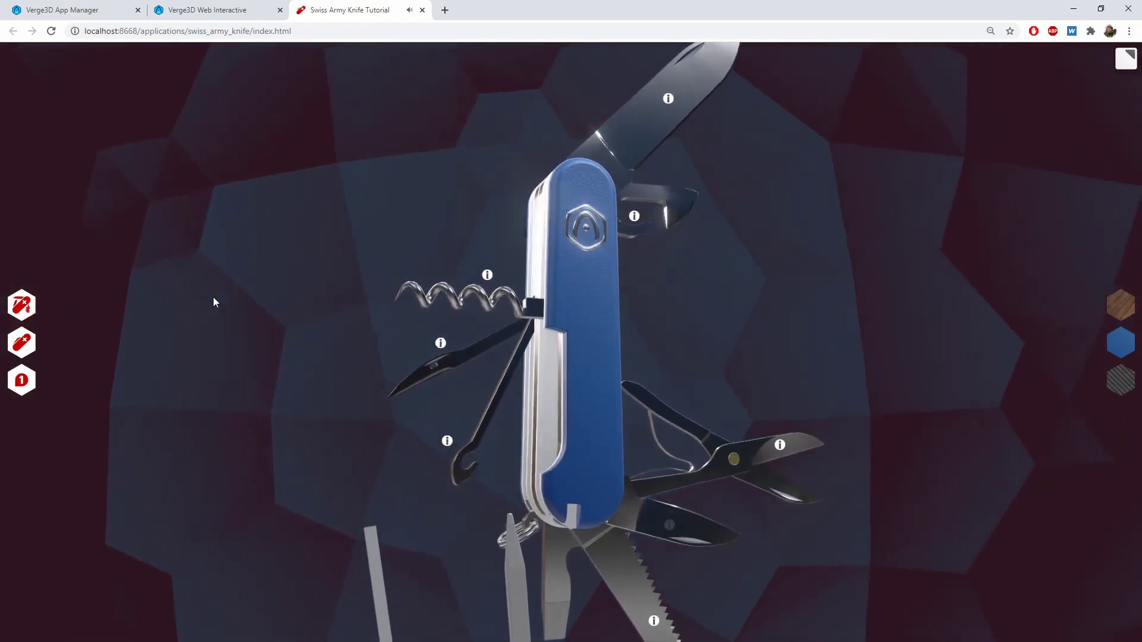
pyautogui.moveTo(213, 298); pyautogui.dragTo(340, 231)
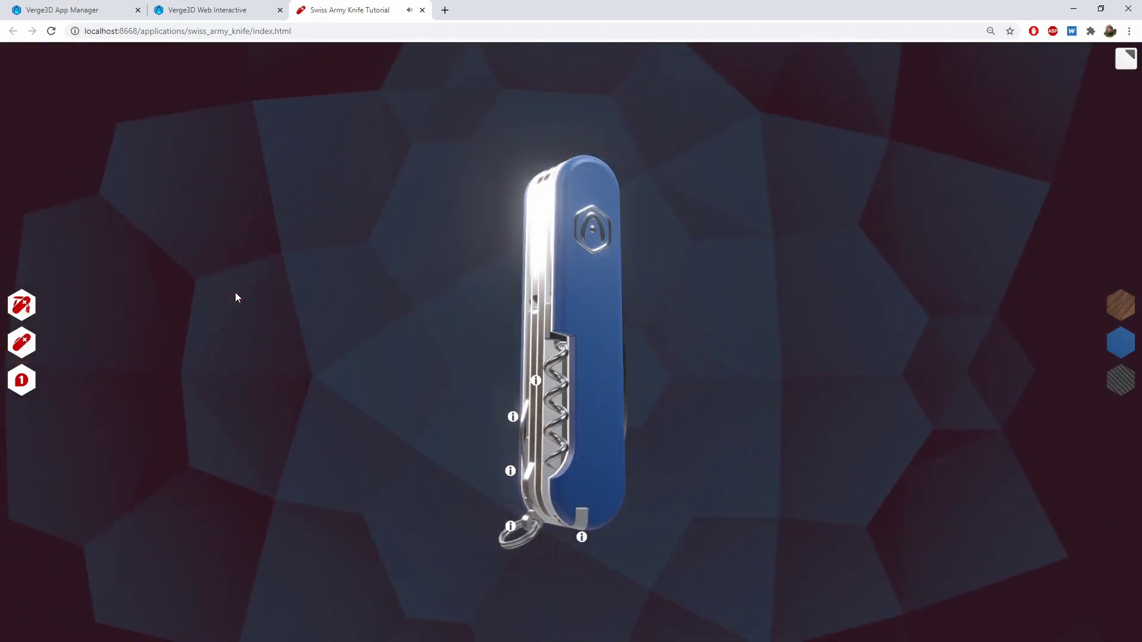
pyautogui.moveTo(235, 292)
pyautogui.mouseDown()
pyautogui.moveTo(684, 334)
pyautogui.moveTo(455, 331)
pyautogui.mouseUp()
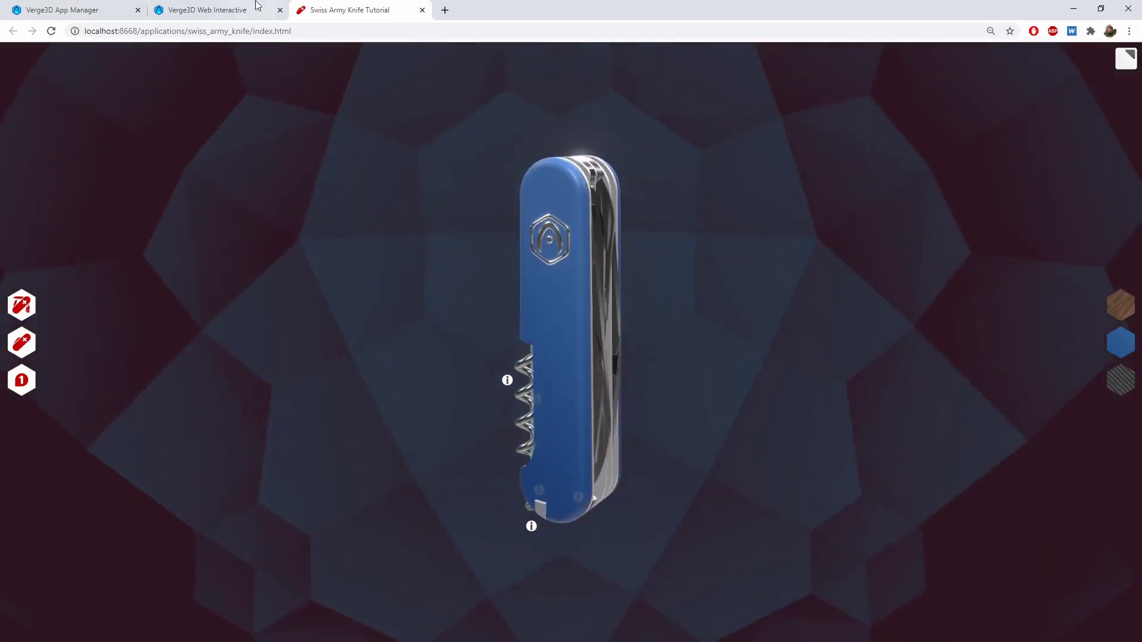
# Step: Back in Puzzles, pan to the material button events and list the variable blocks
pyautogui.click(206, 10)
pyautogui.scroll(3, 375, 486)
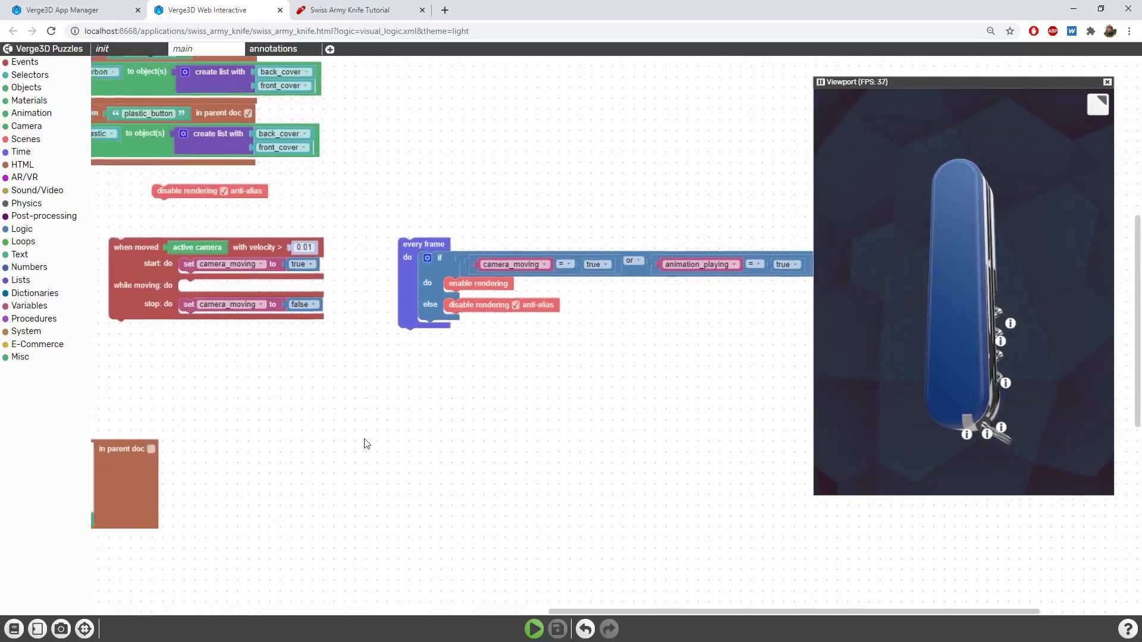
pyautogui.scroll(-2, 612, 488)
pyautogui.scroll(3, 500, 401)
pyautogui.moveTo(495, 395); pyautogui.dragTo(457, 420)
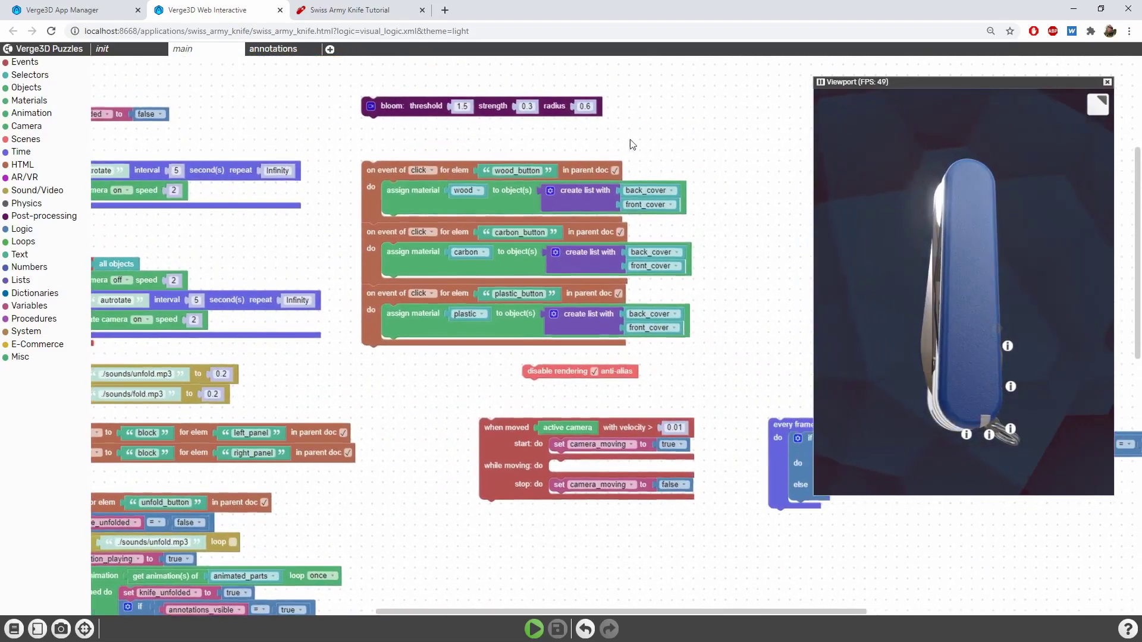
pyautogui.click(29, 306)
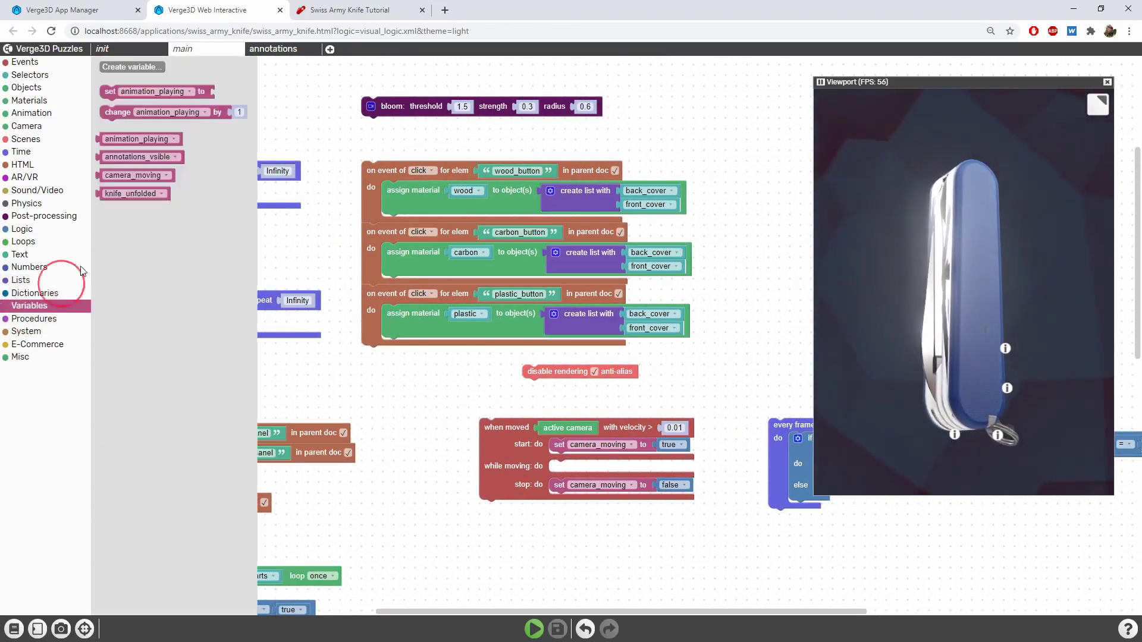
# Step: Create a variable named material_changing, fixing a stray letter in the name
pyautogui.click(141, 69)
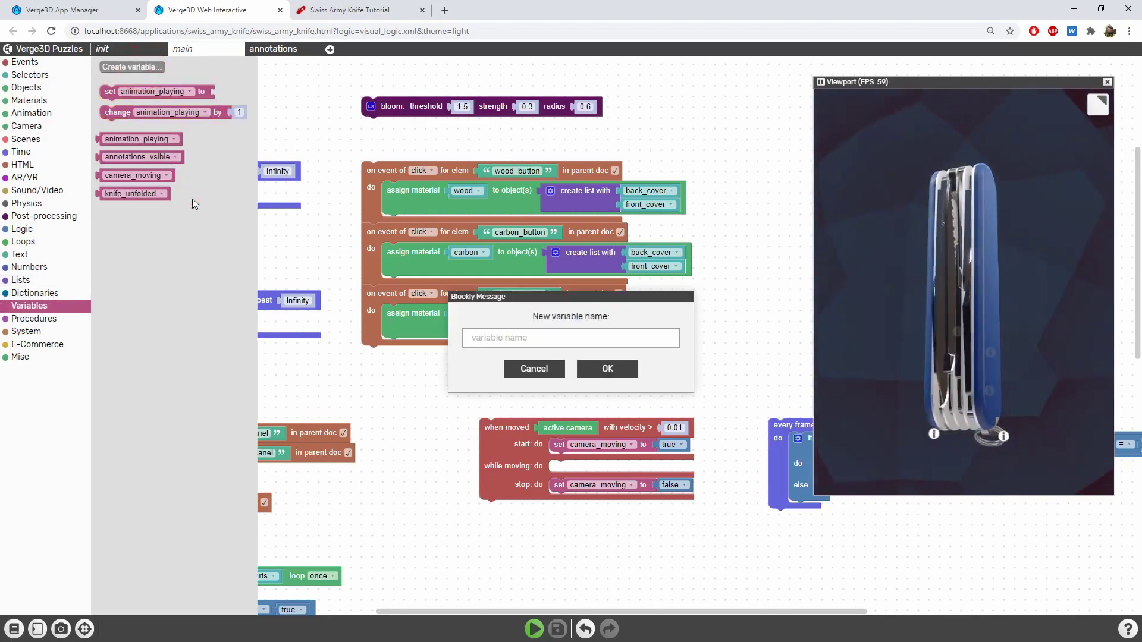
pyautogui.write('materila_changi')
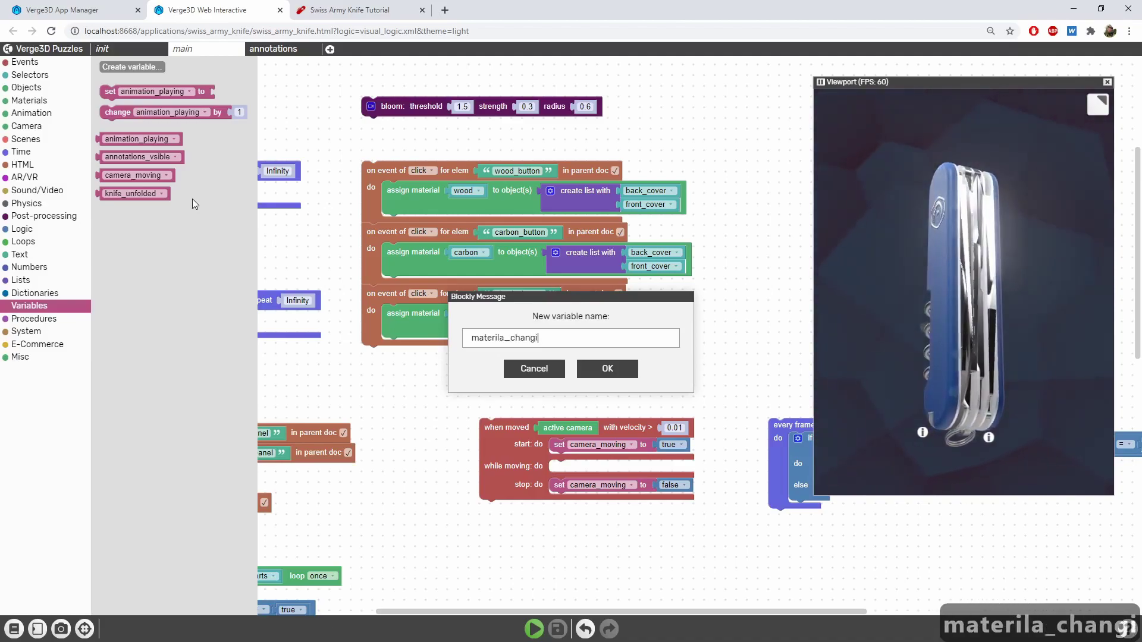
pyautogui.write('ng')
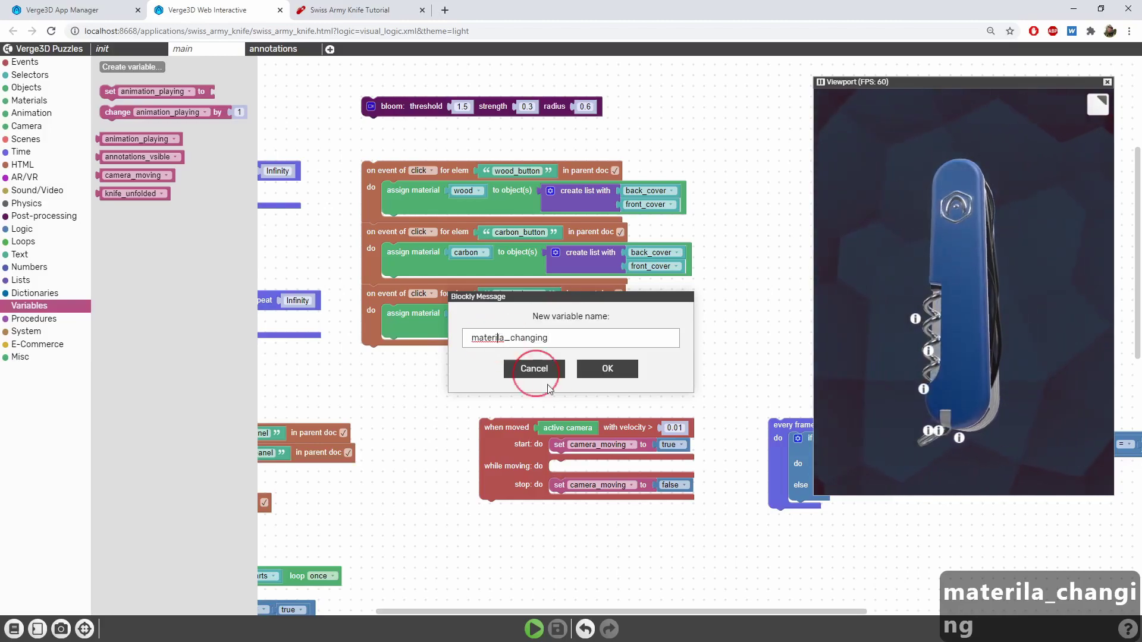
pyautogui.write('a')
pyautogui.press('Right')
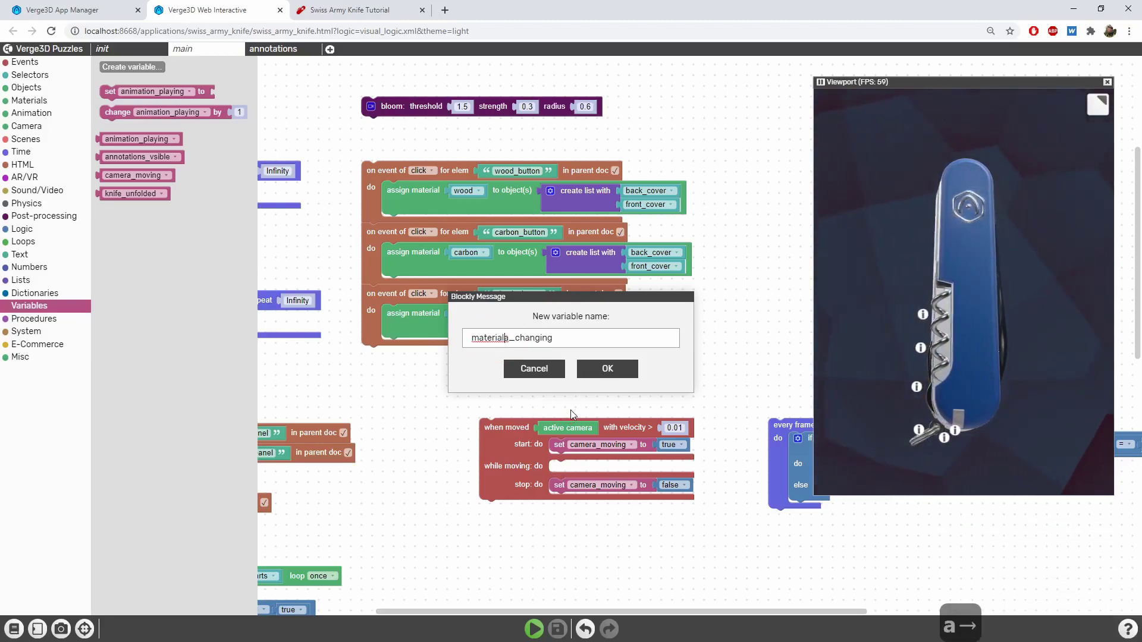
pyautogui.press('Delete')
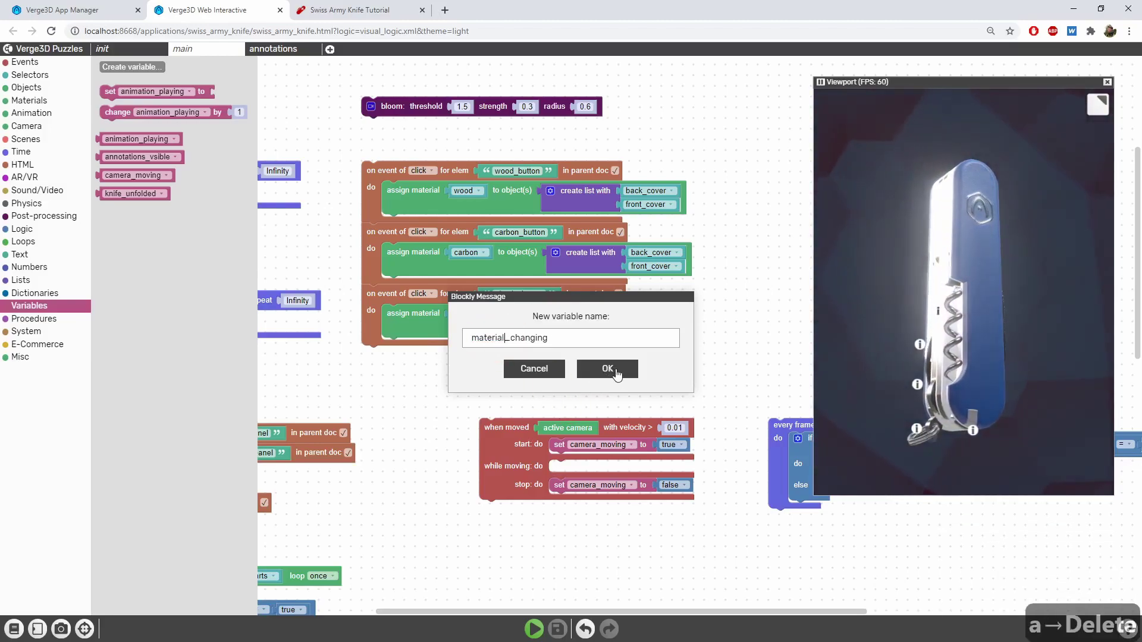
pyautogui.click(615, 372)
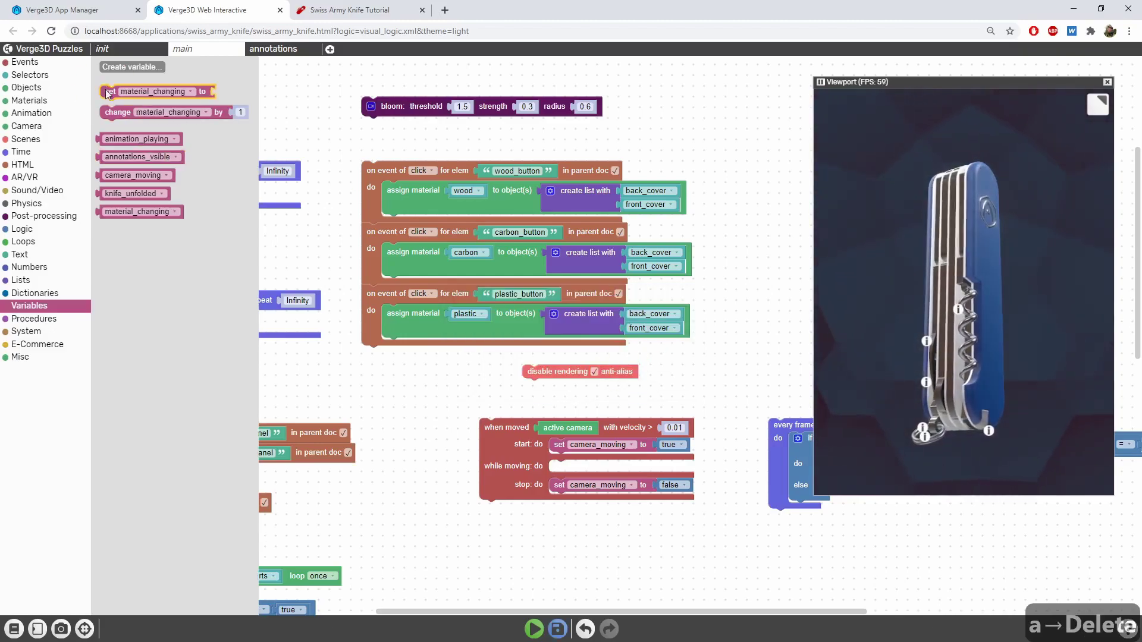
# Step: Add 'set material_changing to true' at the start of the wood button event
pyautogui.moveTo(109, 93)
pyautogui.mouseDown()
pyautogui.moveTo(639, 148)
pyautogui.moveTo(438, 191)
pyautogui.mouseUp()
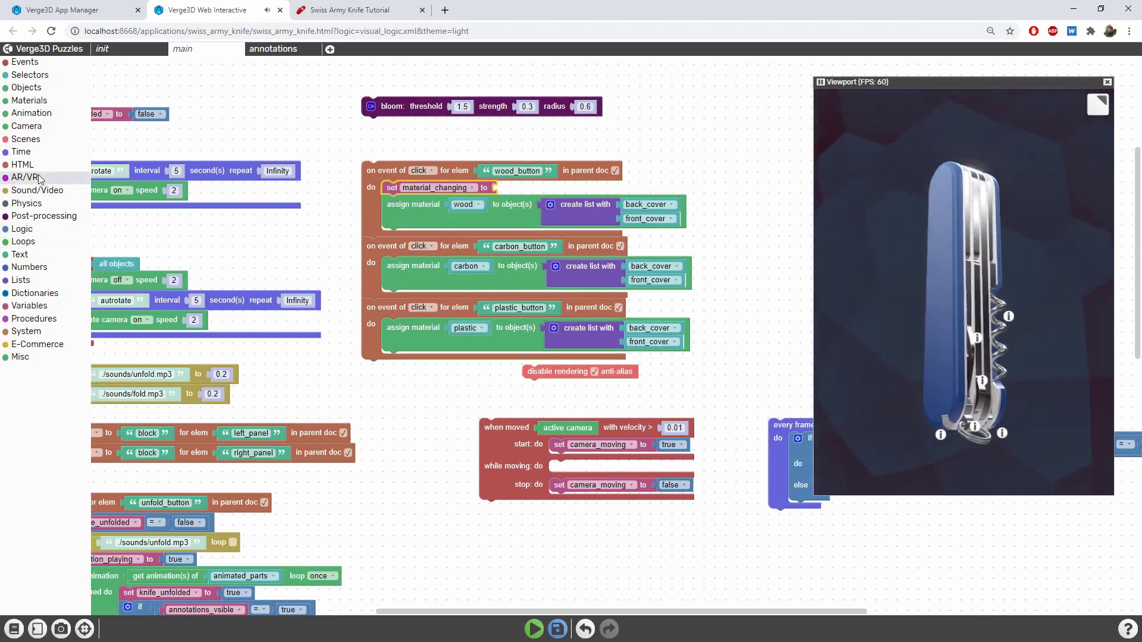
pyautogui.click(22, 229)
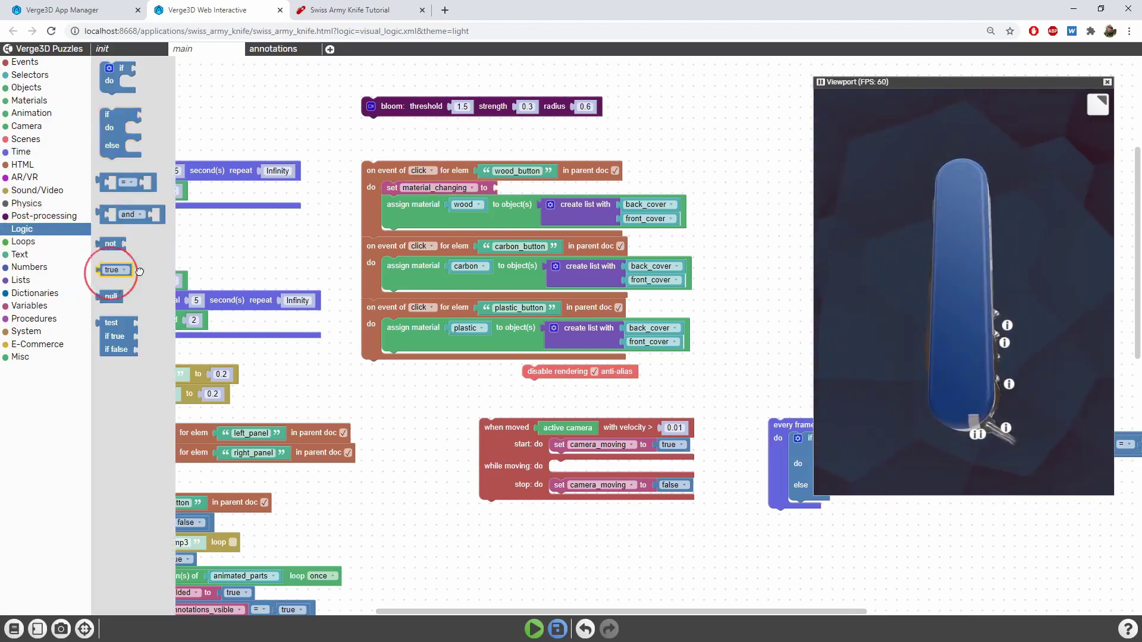
pyautogui.moveTo(107, 268); pyautogui.dragTo(528, 183)
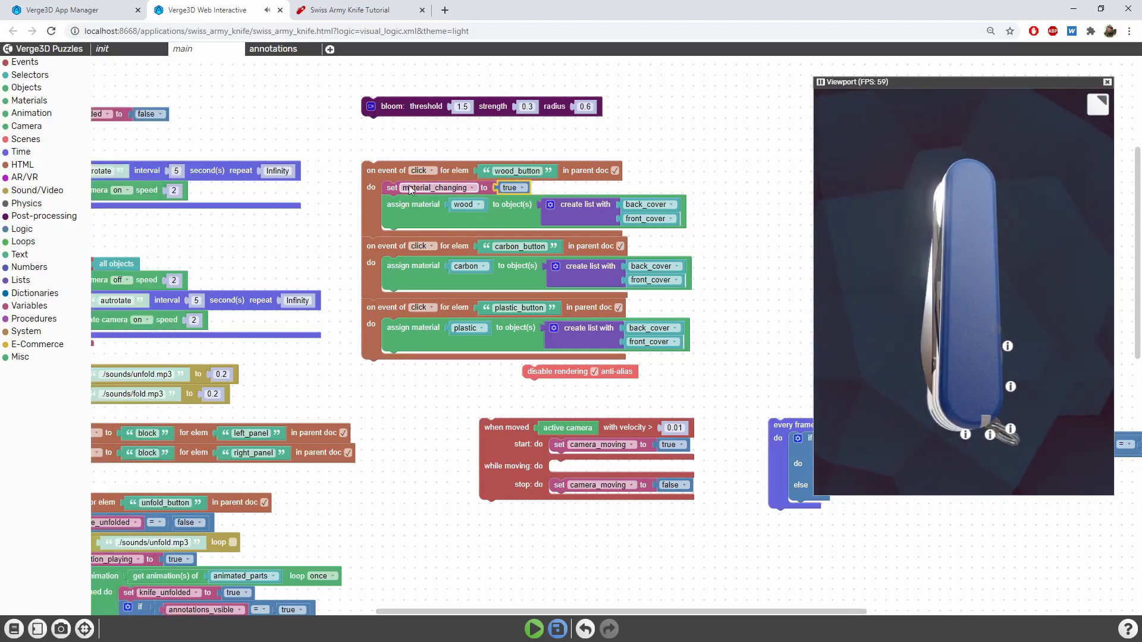
# Step: Paste copies of that setter into the carbon and plastic button events
pyautogui.click(392, 185)
pyautogui.hotkey('ctrl', 'c')
pyautogui.hotkey('ctrl', 'v')
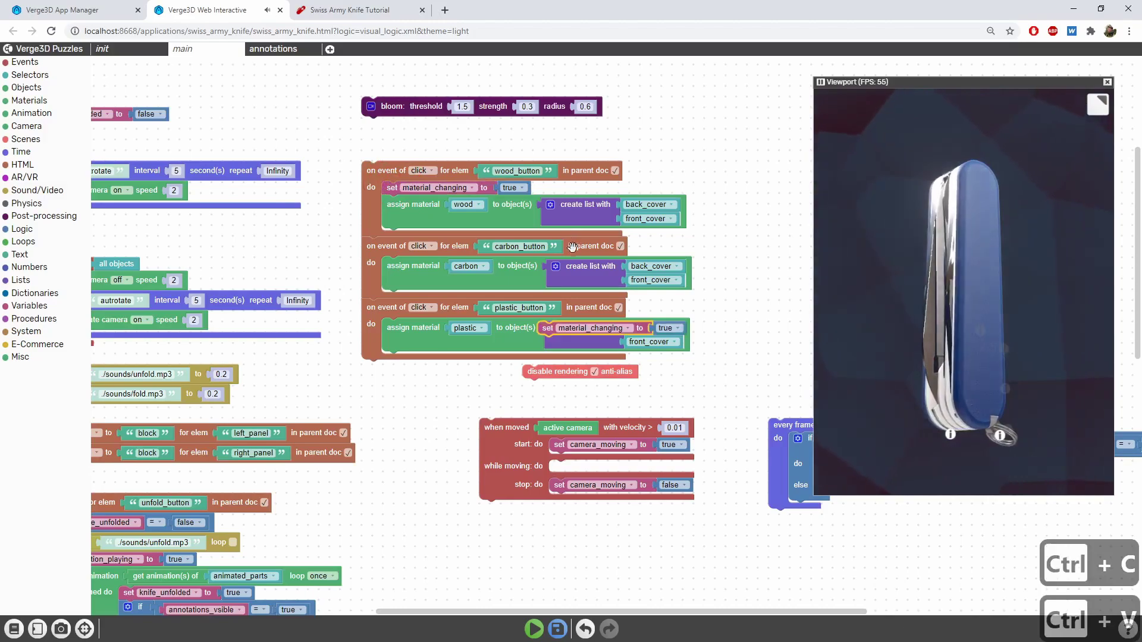
pyautogui.moveTo(542, 335); pyautogui.dragTo(387, 269)
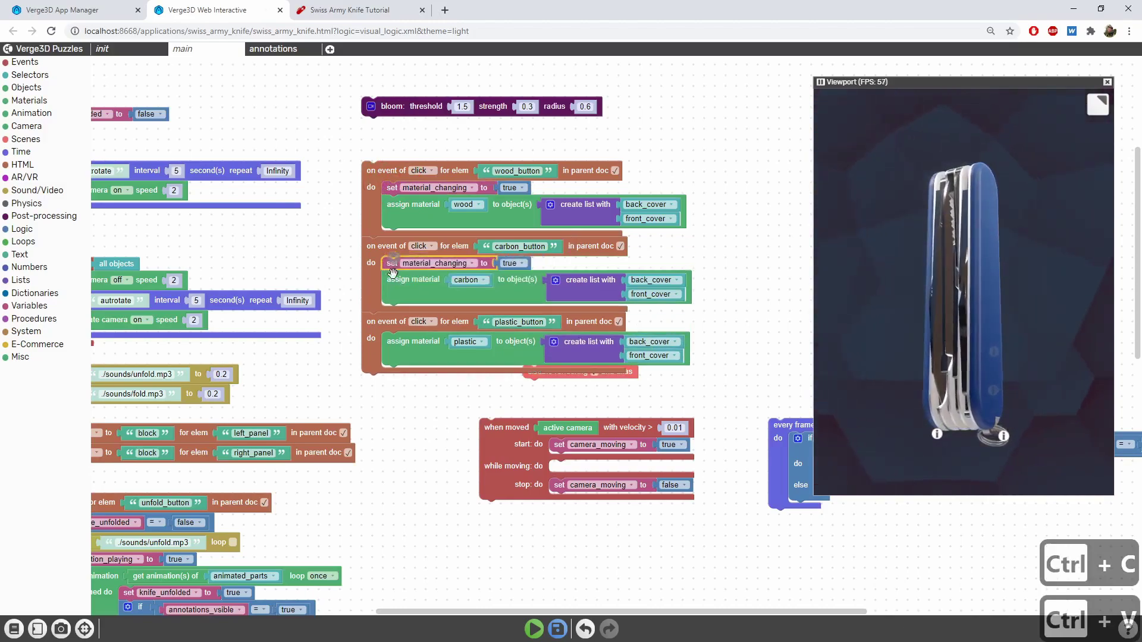
pyautogui.hotkey('ctrl', 'v')
pyautogui.moveTo(544, 347); pyautogui.dragTo(390, 338)
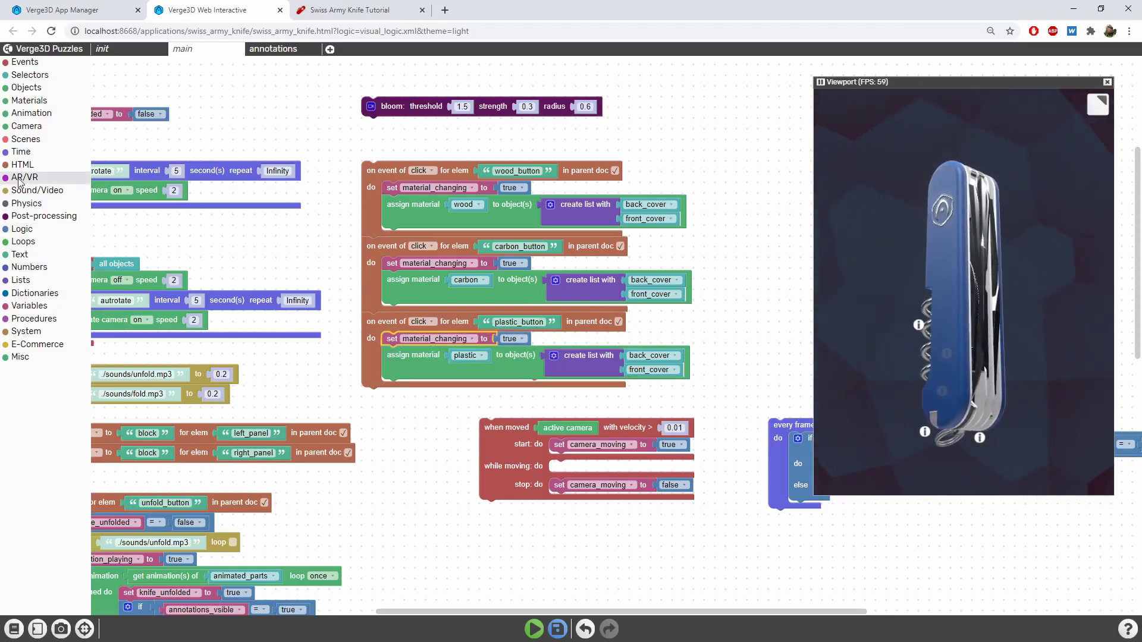
pyautogui.click(22, 152)
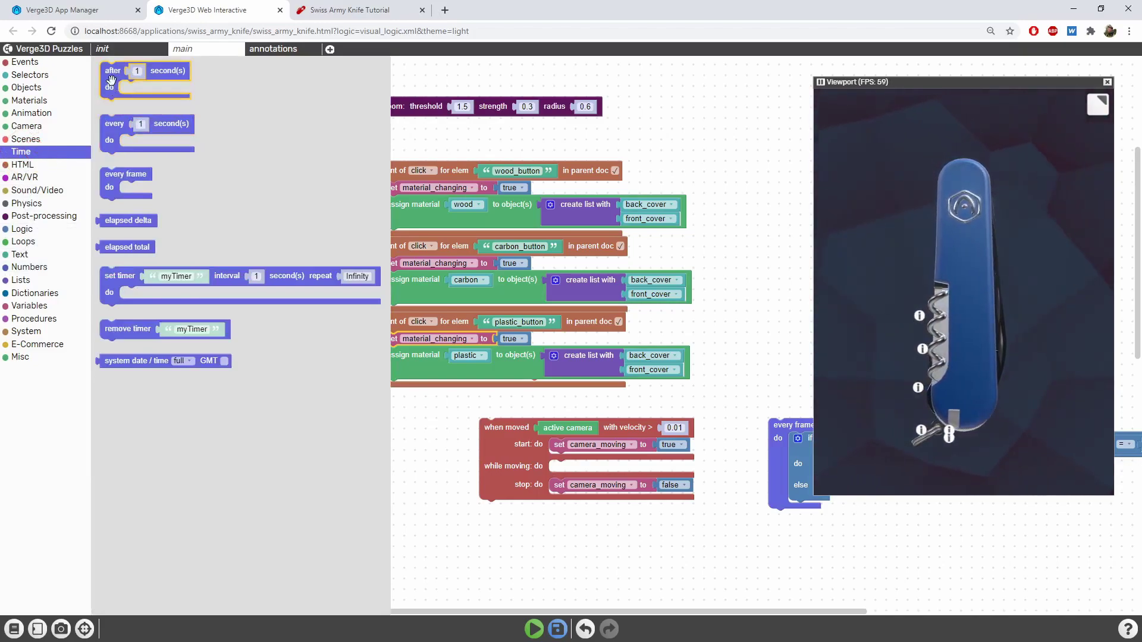
# Step: In the wood event, set material_changing to false after a 0.2-second delay
pyautogui.moveTo(111, 88)
pyautogui.mouseDown()
pyautogui.moveTo(386, 270)
pyautogui.moveTo(393, 240)
pyautogui.mouseUp()
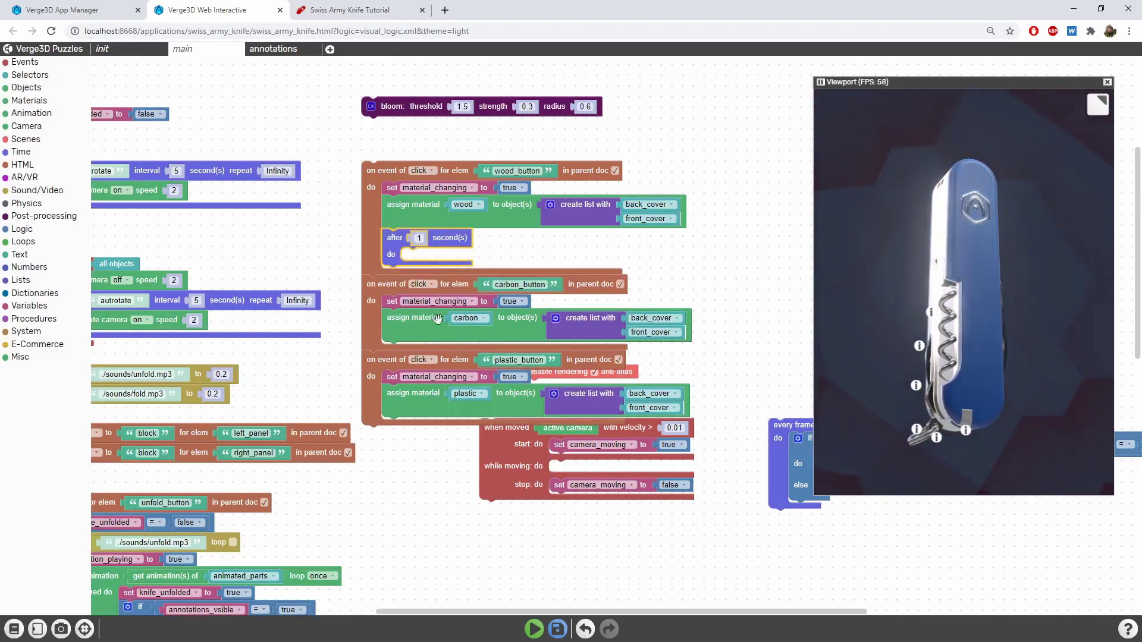
pyautogui.moveTo(500, 448); pyautogui.dragTo(424, 544)
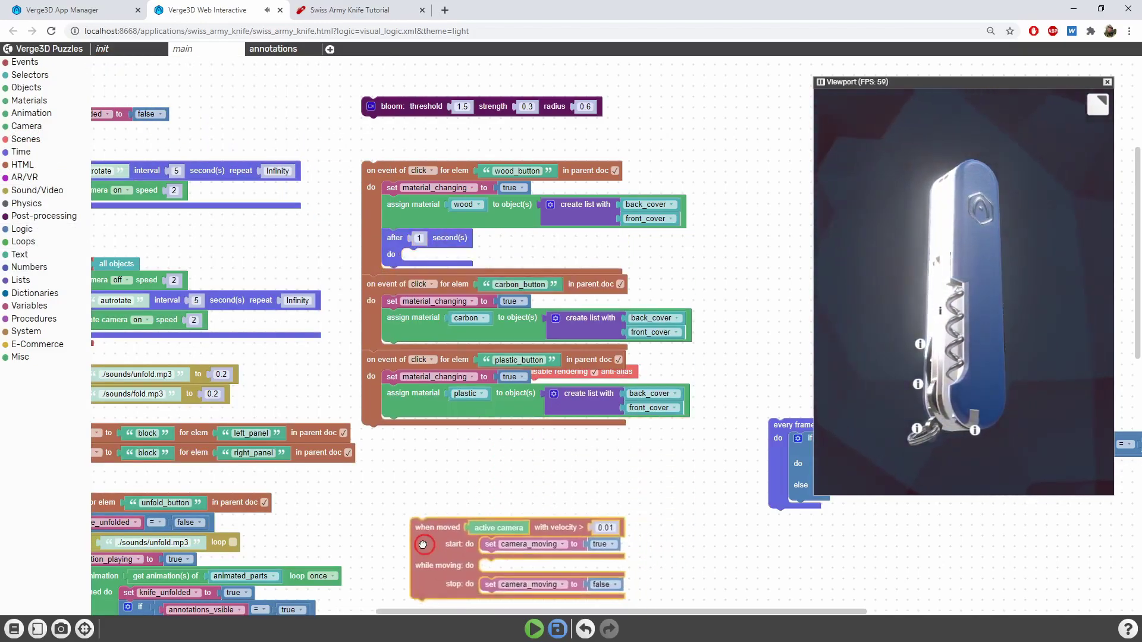
pyautogui.click(390, 188)
pyautogui.hotkey('ctrl', 'c')
pyautogui.hotkey('ctrl', 'v')
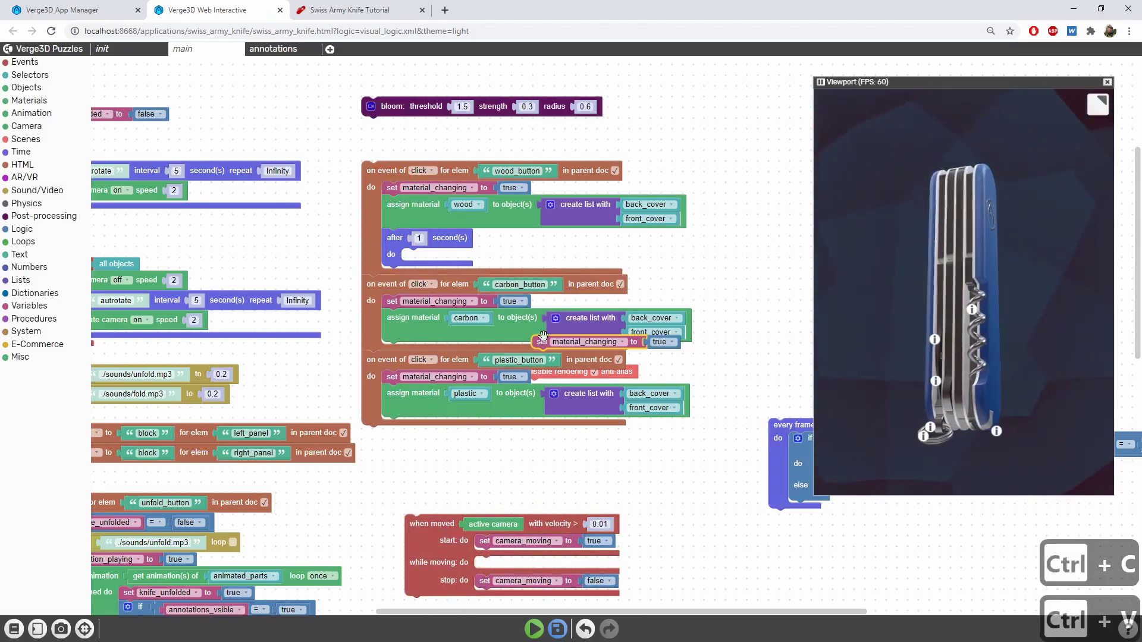
pyautogui.moveTo(544, 340); pyautogui.dragTo(415, 255)
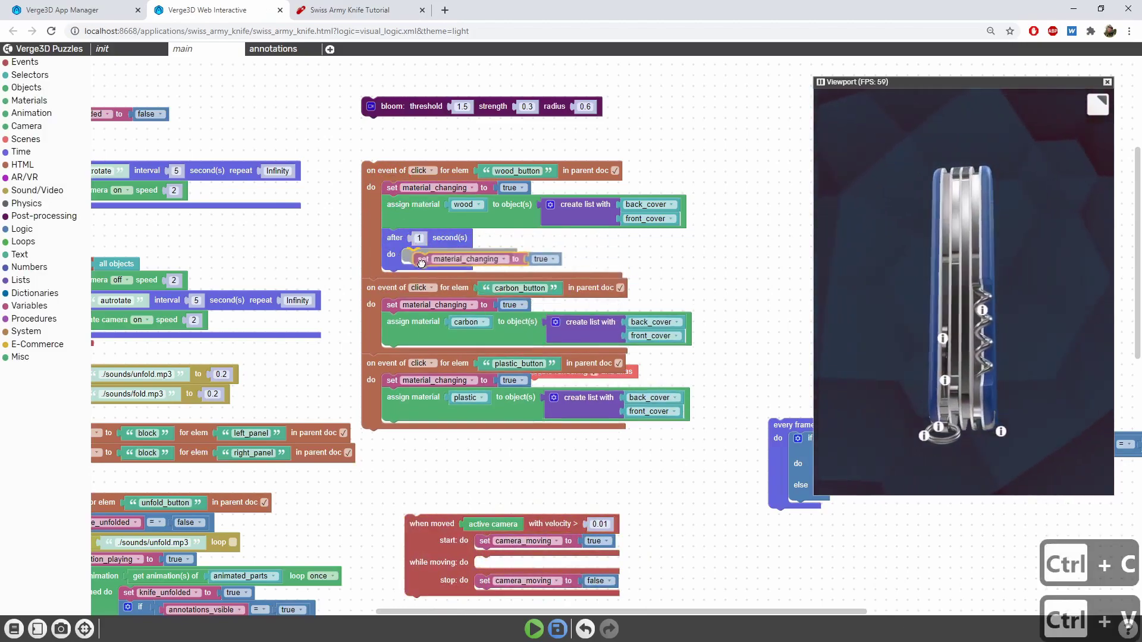
pyautogui.click(533, 255)
pyautogui.click(535, 288)
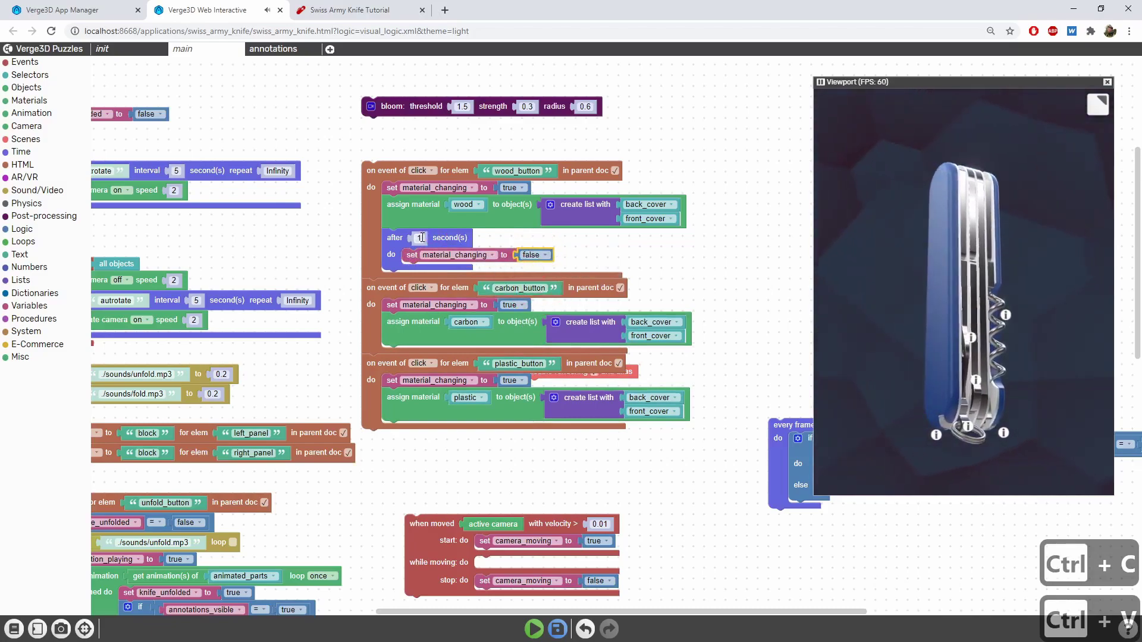
pyautogui.click(419, 238)
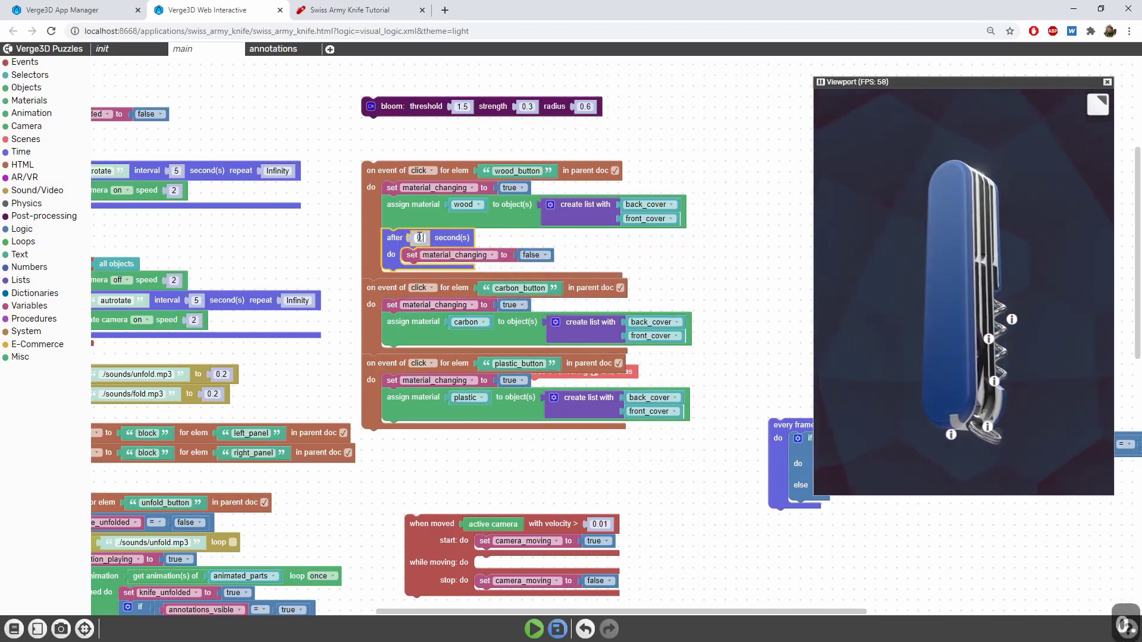
pyautogui.write('0.2')
pyautogui.press('Return')
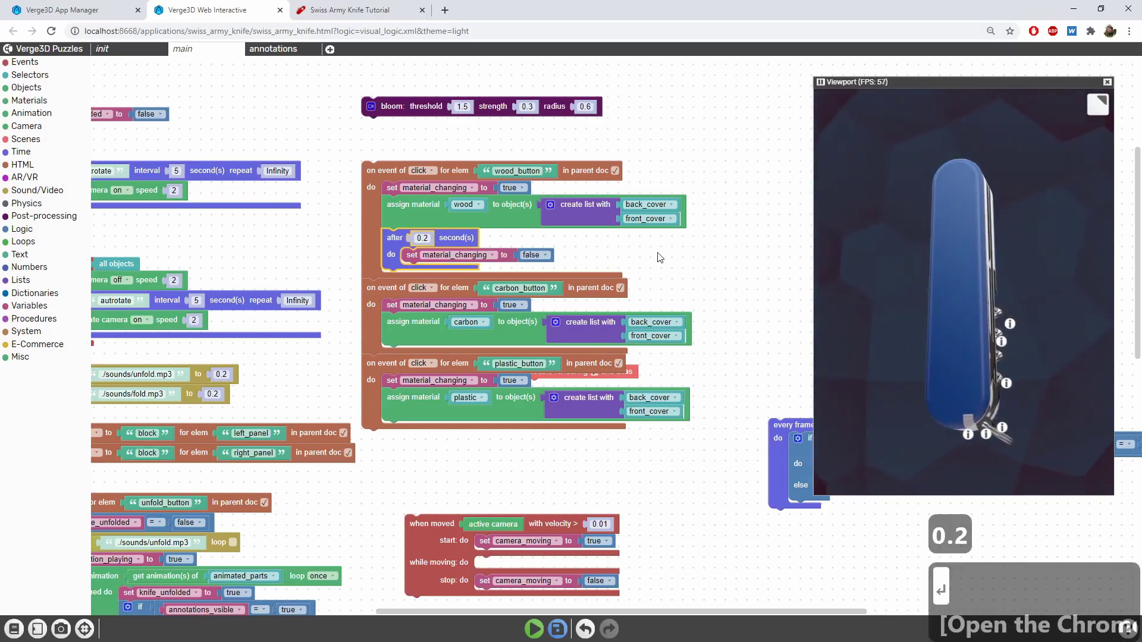
# Step: Copy the delayed reset block into the carbon and plastic button events
pyautogui.click(394, 241)
pyautogui.hotkey('ctrl', 'c')
pyautogui.hotkey('ctrl', 'v')
pyautogui.moveTo(410, 258)
pyautogui.mouseDown()
pyautogui.moveTo(406, 377)
pyautogui.moveTo(393, 355)
pyautogui.mouseUp()
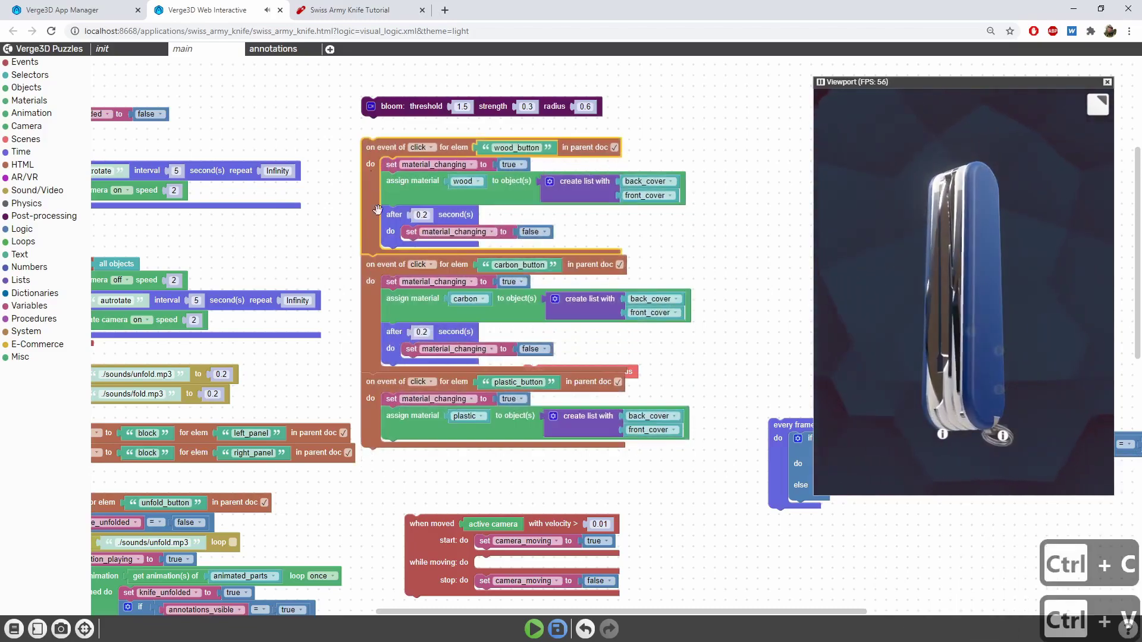
pyautogui.click(386, 234)
pyautogui.hotkey('ctrl', 'c')
pyautogui.hotkey('ctrl', 'v')
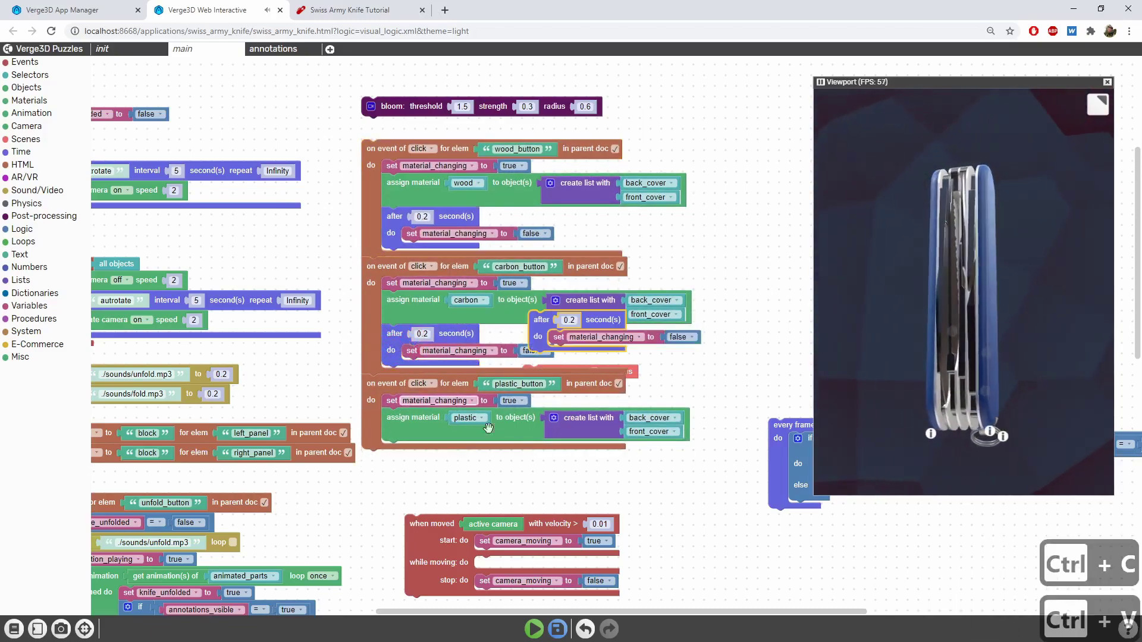
pyautogui.moveTo(539, 337); pyautogui.dragTo(404, 463)
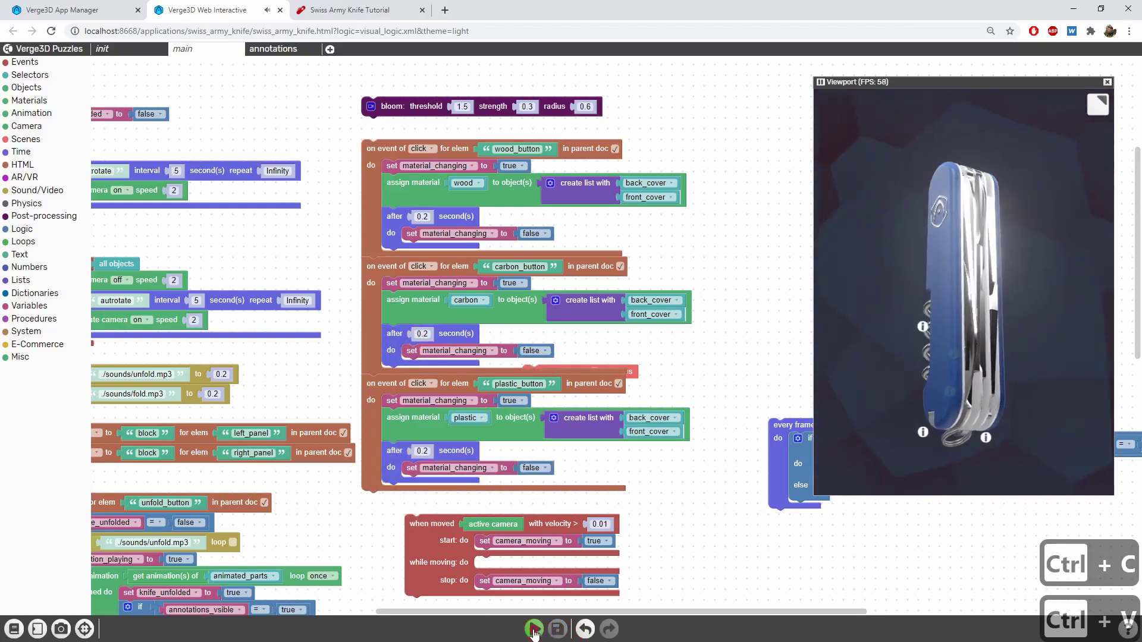
# Step: Wrap the existing every-frame 'or' condition in a new Logic 'and' block inside the if
pyautogui.moveTo(696, 375); pyautogui.dragTo(407, 302)
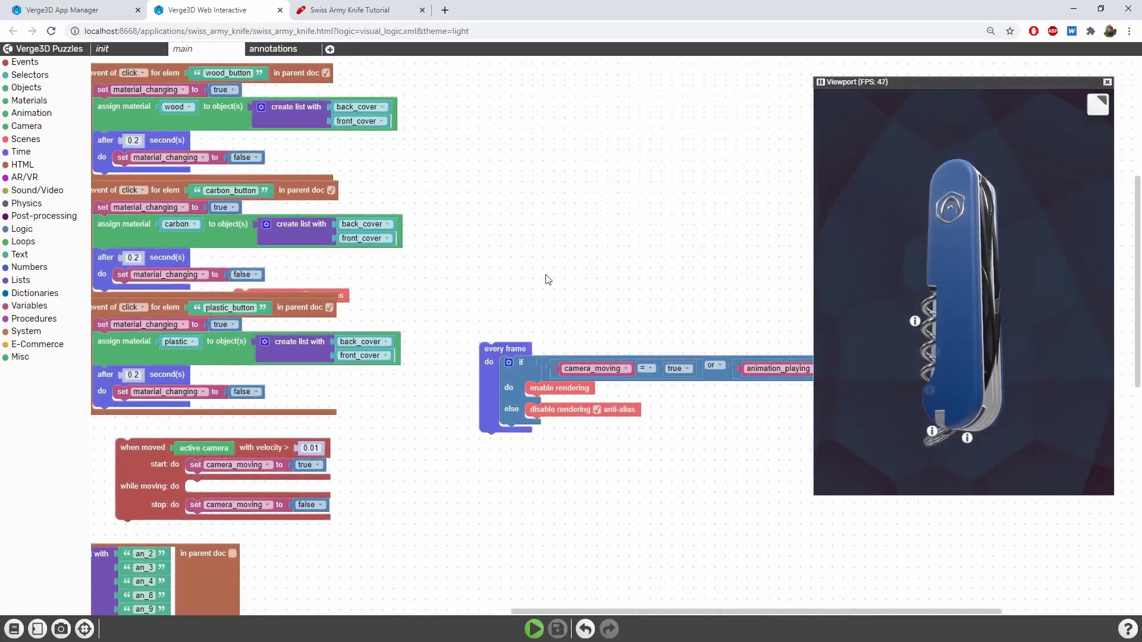
pyautogui.moveTo(525, 279); pyautogui.dragTo(391, 276)
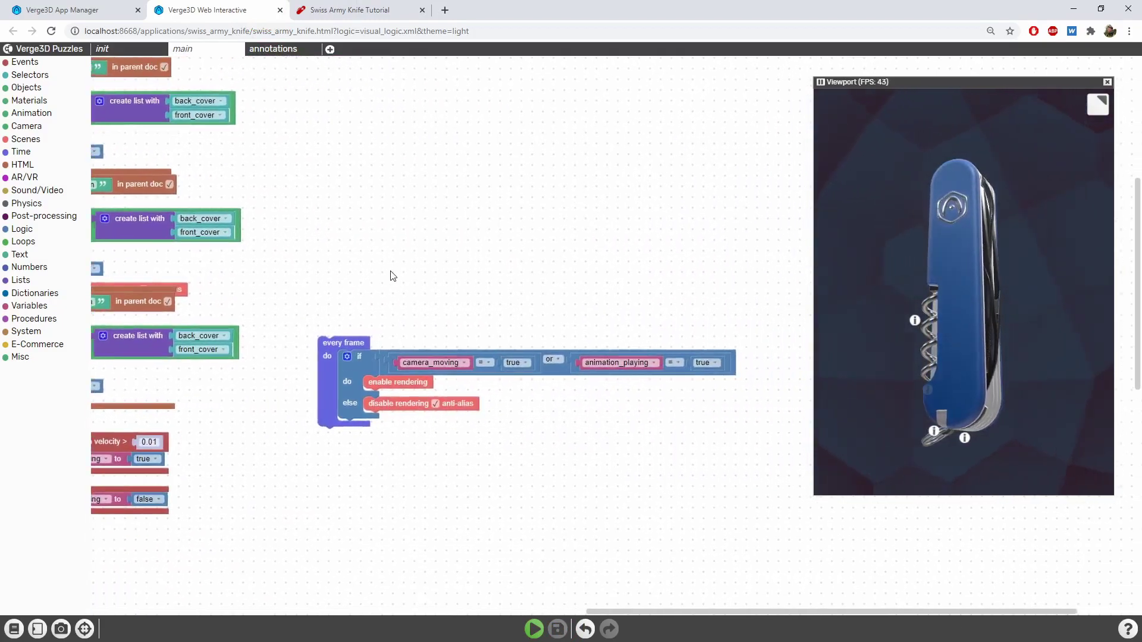
pyautogui.click(383, 359)
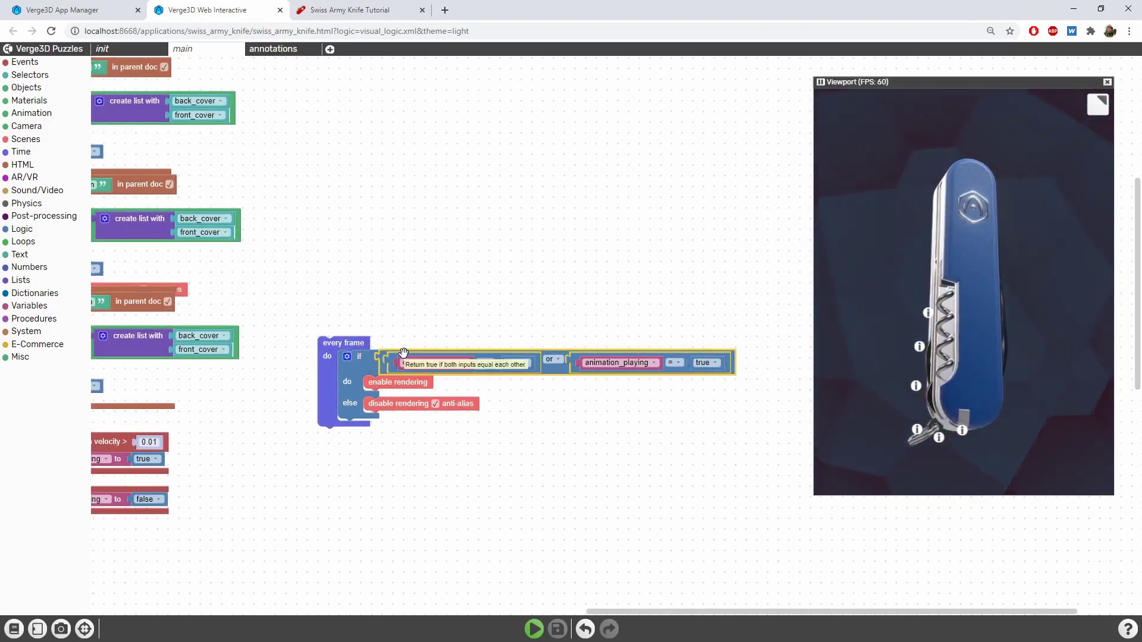
pyautogui.click(21, 230)
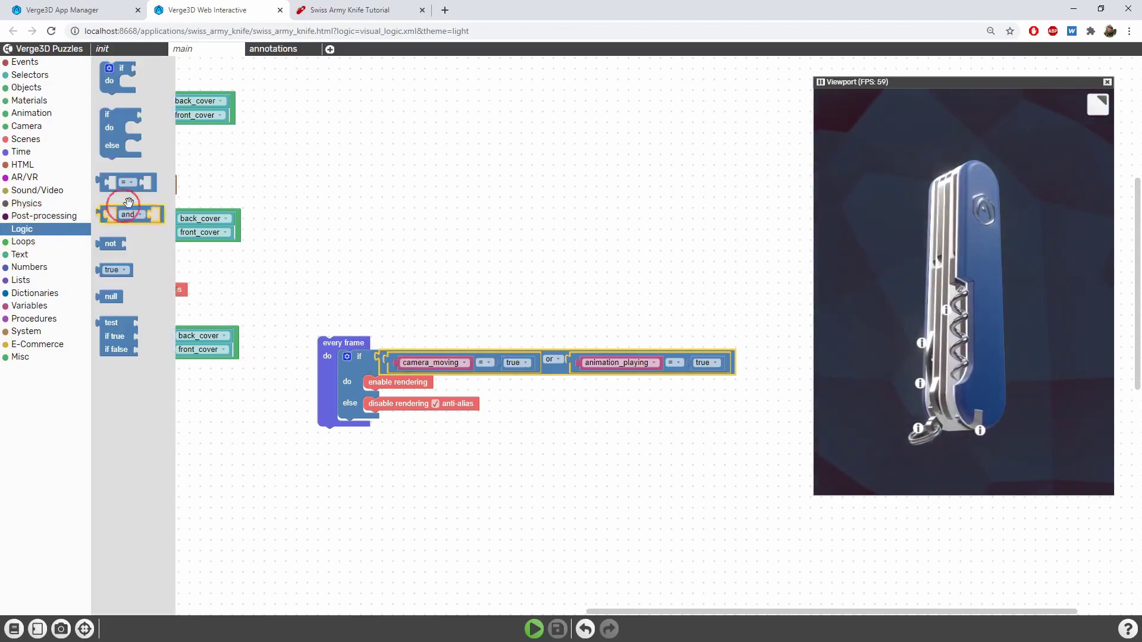
pyautogui.moveTo(131, 218); pyautogui.dragTo(395, 265)
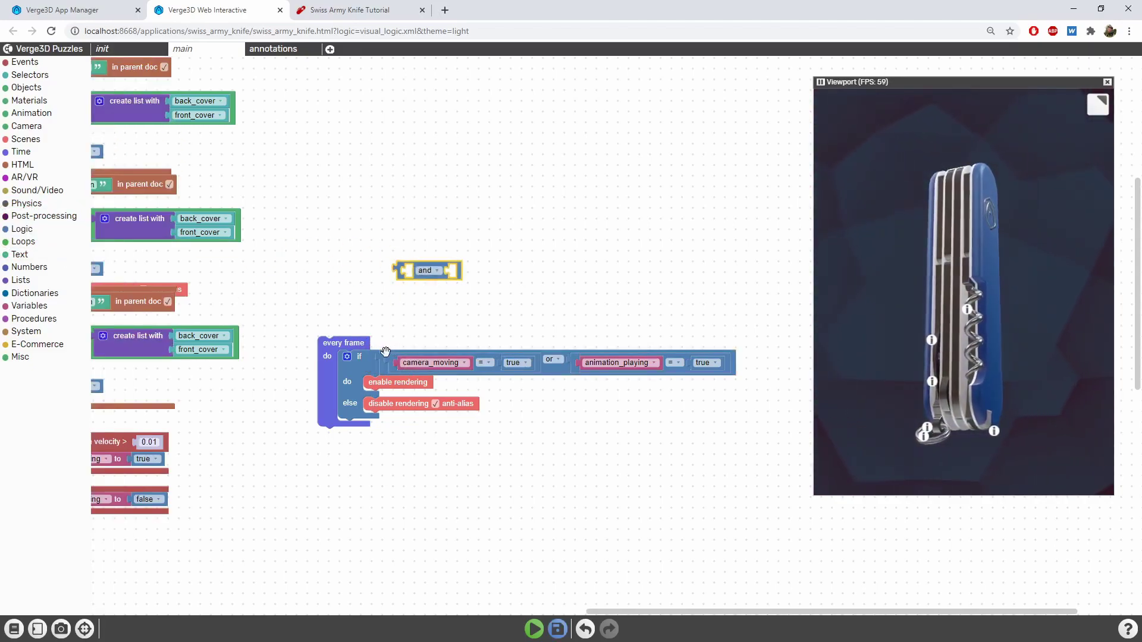
pyautogui.moveTo(392, 362)
pyautogui.mouseDown()
pyautogui.moveTo(399, 269)
pyautogui.moveTo(379, 357)
pyautogui.mouseUp()
pyautogui.moveTo(625, 295); pyautogui.dragTo(501, 306)
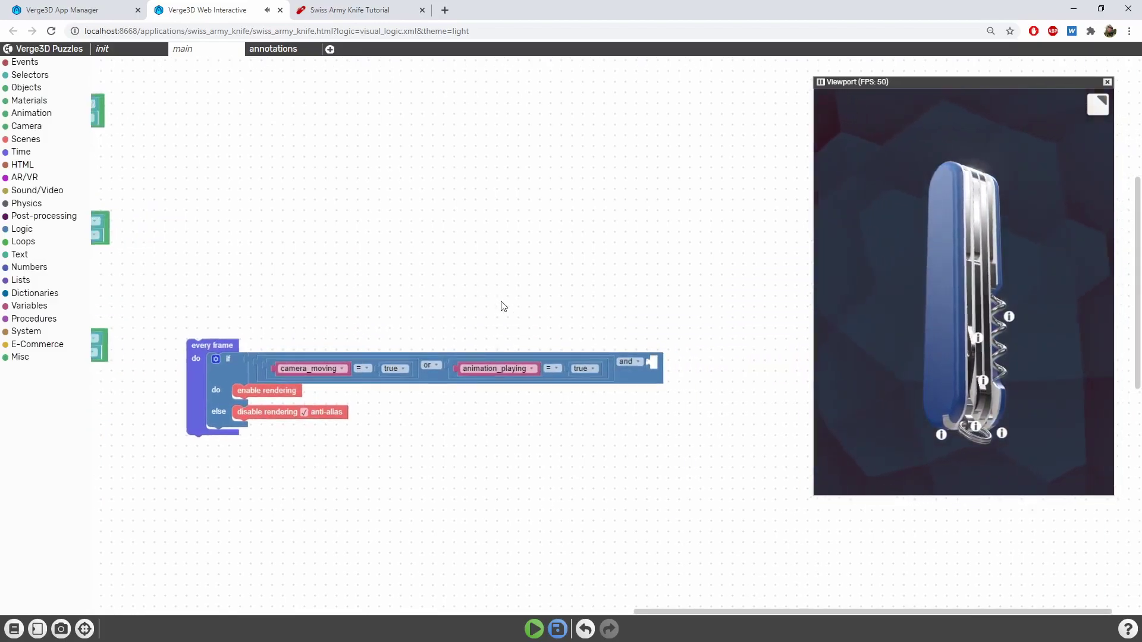
# Step: Add a copied comparison checking material_changing as the second input, and switch the outer block to 'or'
pyautogui.click(451, 376)
pyautogui.hotkey('ctrl', 'c')
pyautogui.hotkey('ctrl', 'v')
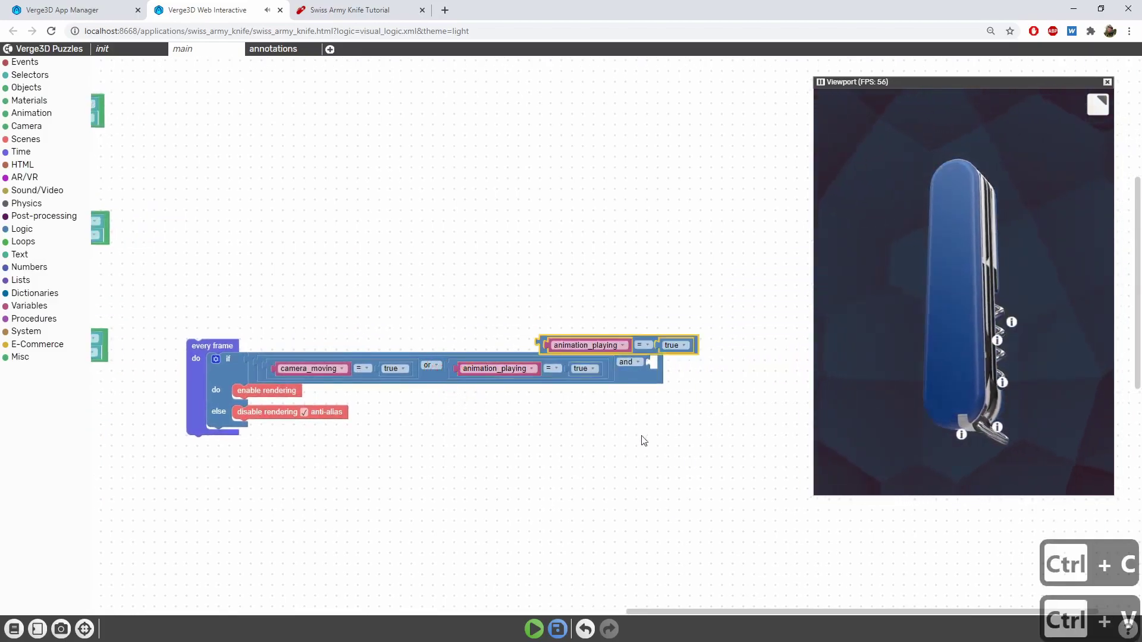
pyautogui.moveTo(544, 344); pyautogui.dragTo(660, 365)
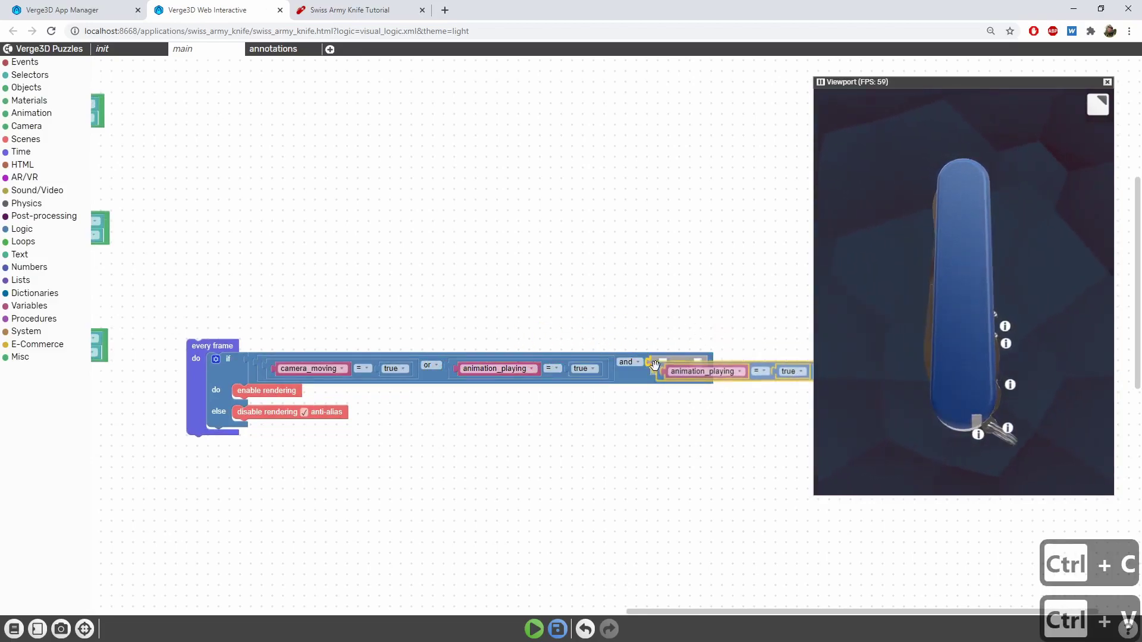
pyautogui.click(630, 361)
pyautogui.click(617, 393)
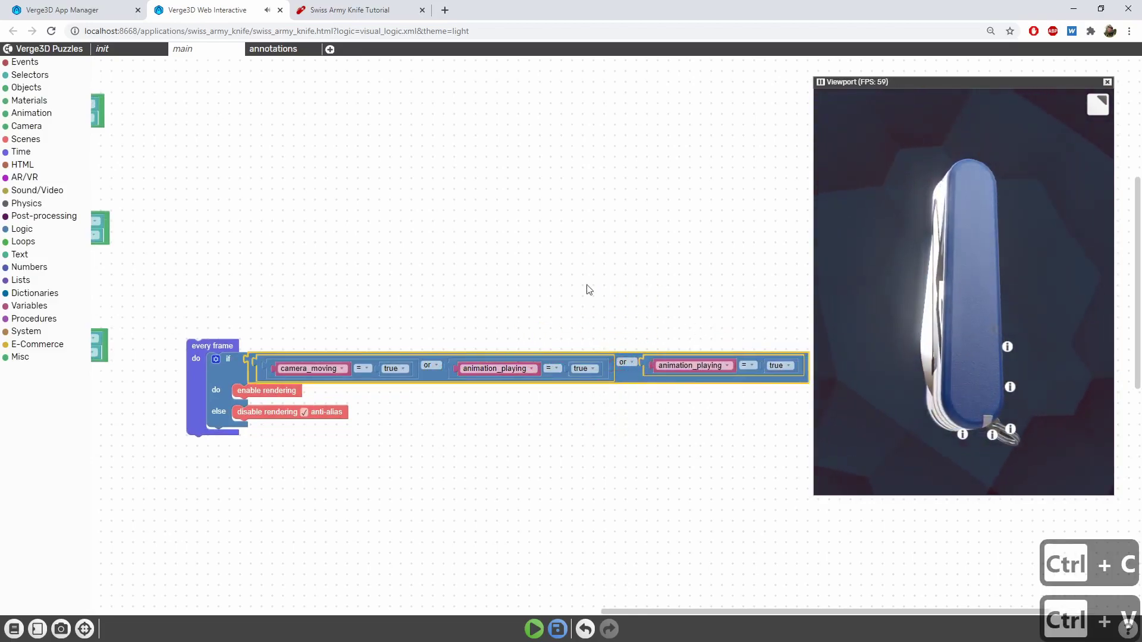
pyautogui.click(581, 289)
pyautogui.click(623, 353)
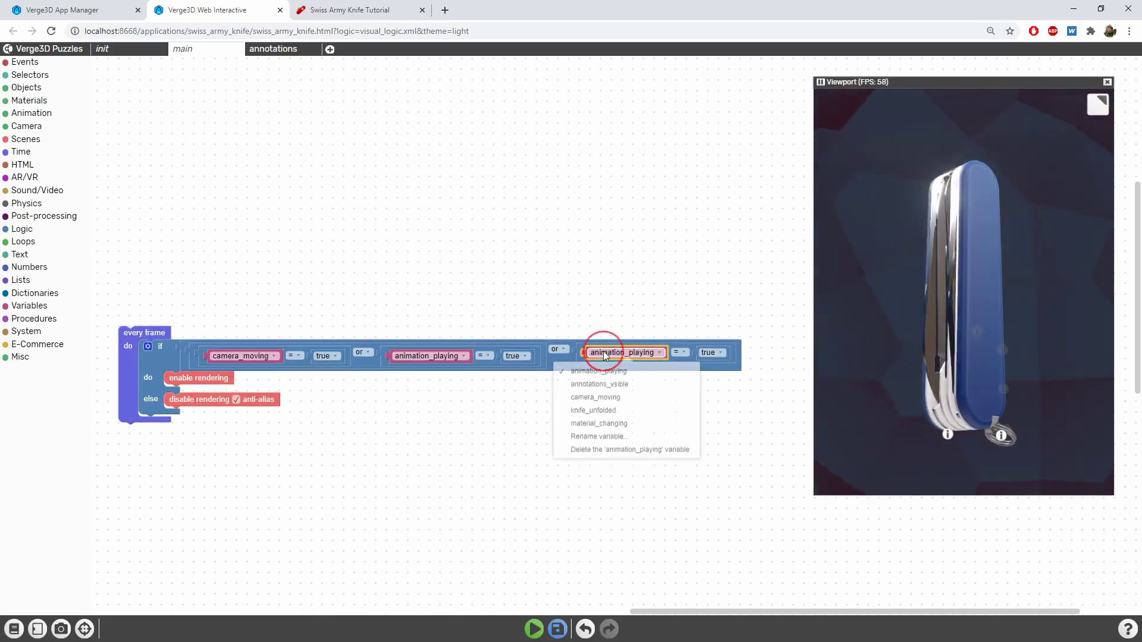
pyautogui.click(599, 426)
# Step: Save the puzzles and reload the knife app page
pyautogui.click(604, 384)
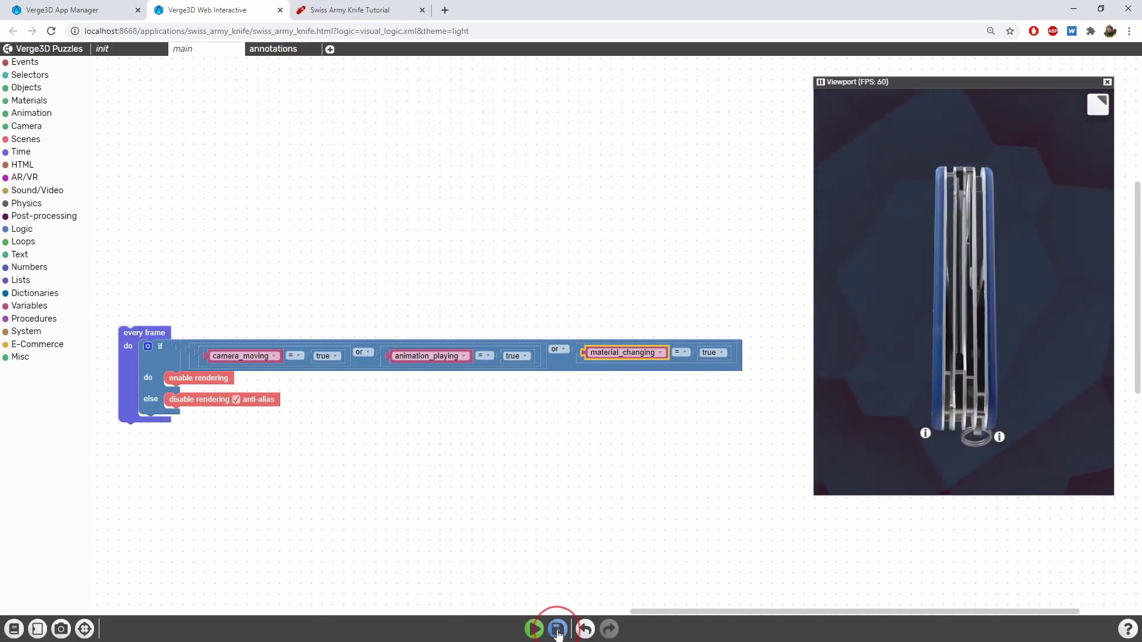
pyautogui.hotkey('ctrl', 's')
pyautogui.click(349, 10)
pyautogui.hotkey('ctrl', 'r')
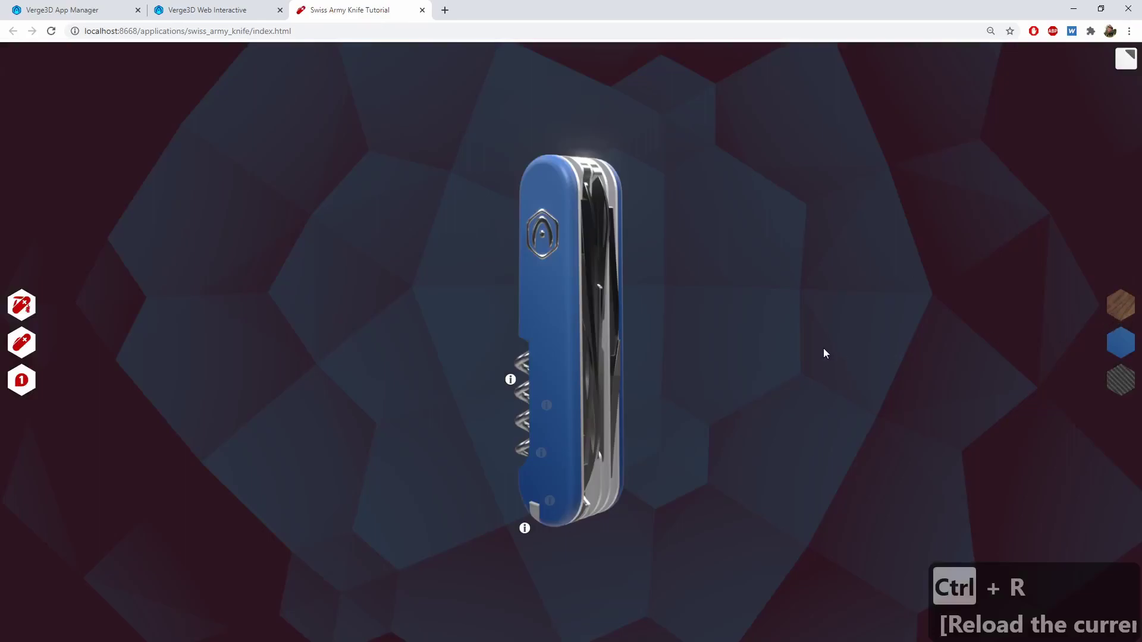
pyautogui.click(1122, 310)
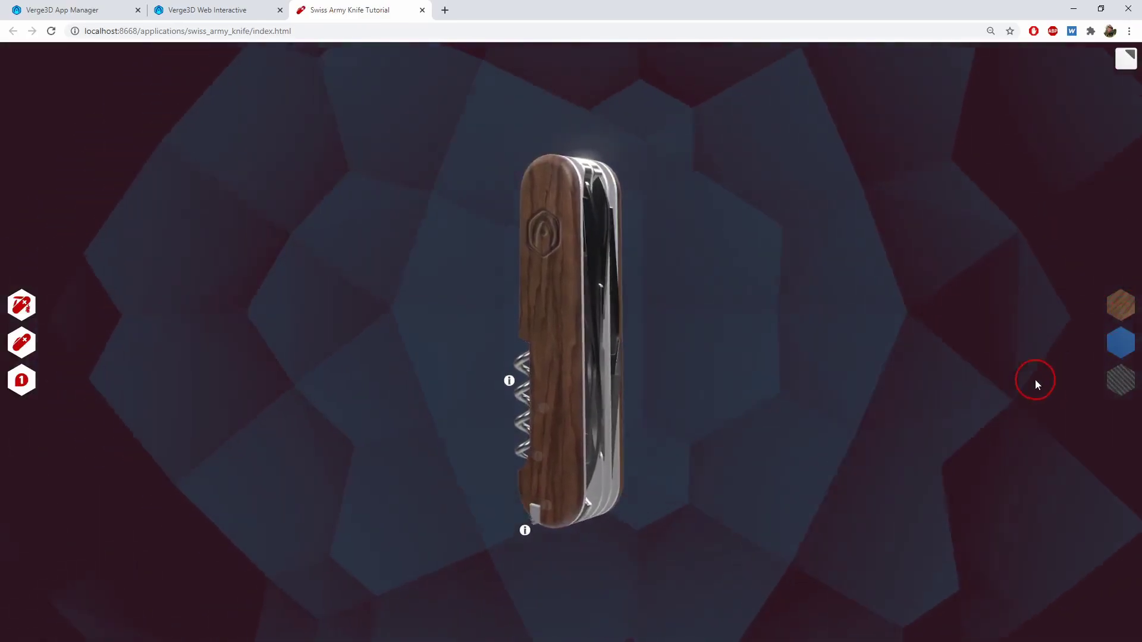
pyautogui.click(1127, 386)
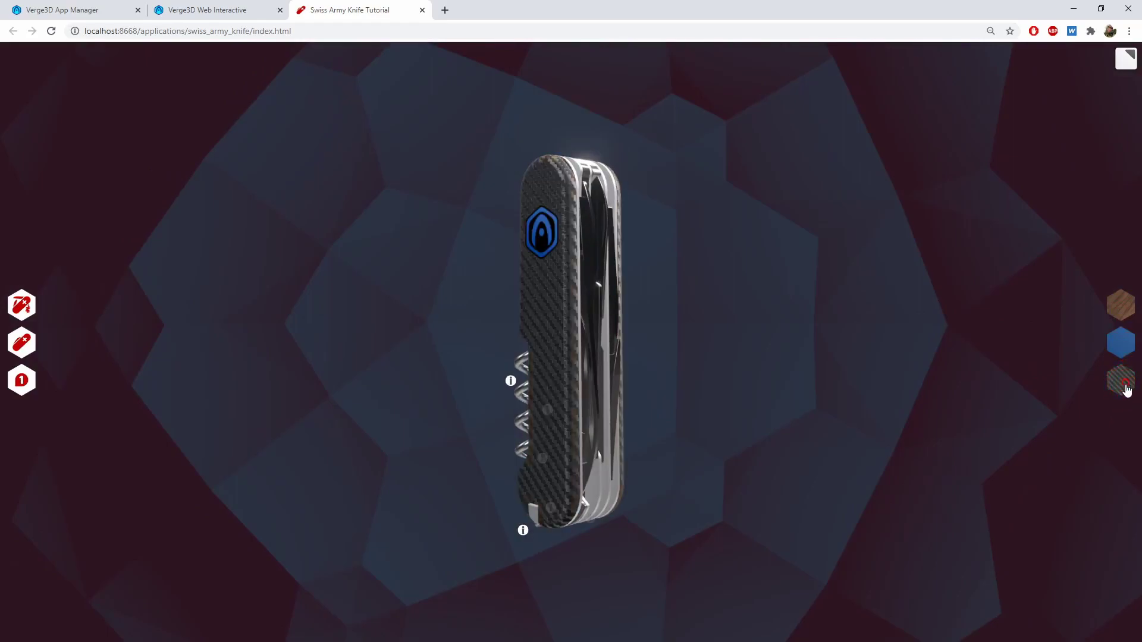
pyautogui.click(1120, 348)
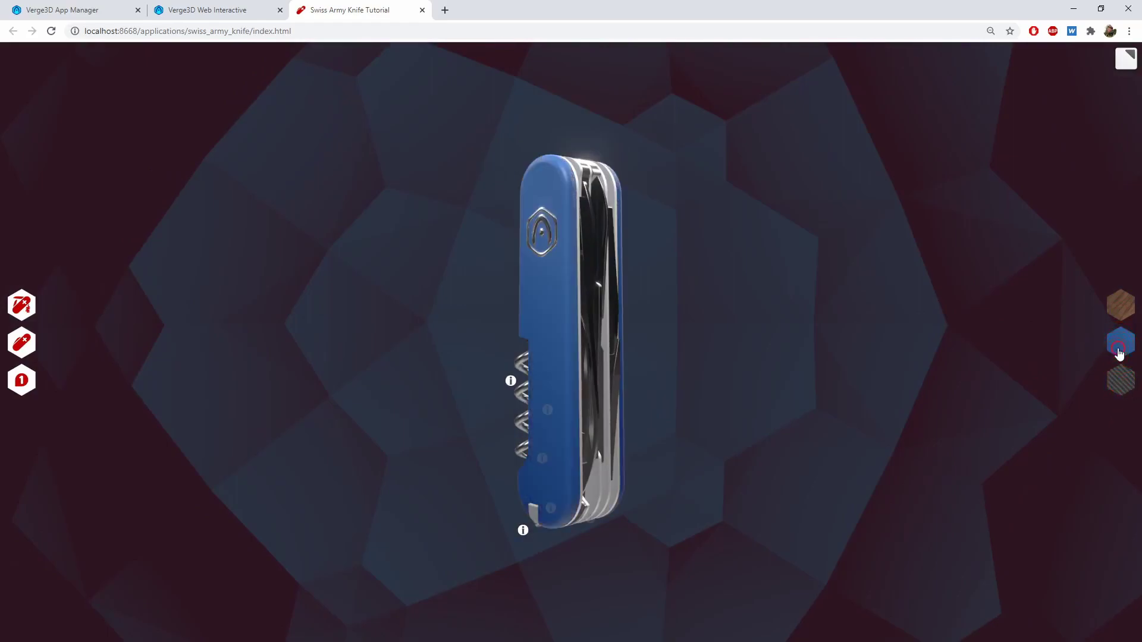
pyautogui.click(1123, 309)
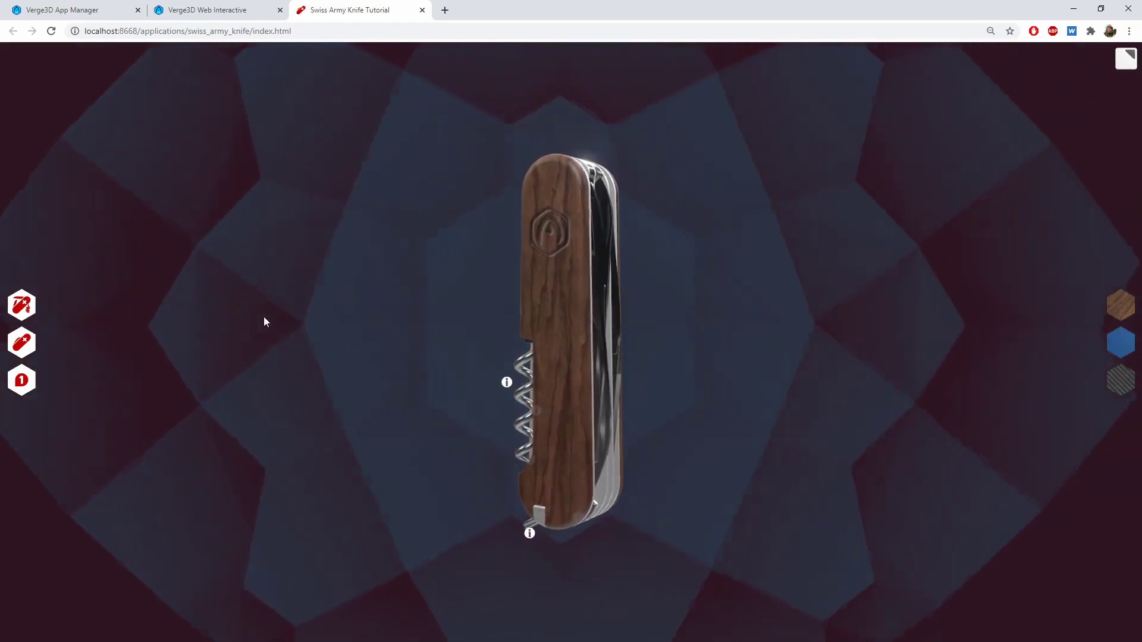
pyautogui.moveTo(265, 316)
pyautogui.mouseDown()
pyautogui.moveTo(714, 388)
pyautogui.moveTo(310, 395)
pyautogui.moveTo(263, 385)
pyautogui.moveTo(720, 253)
pyautogui.mouseUp()
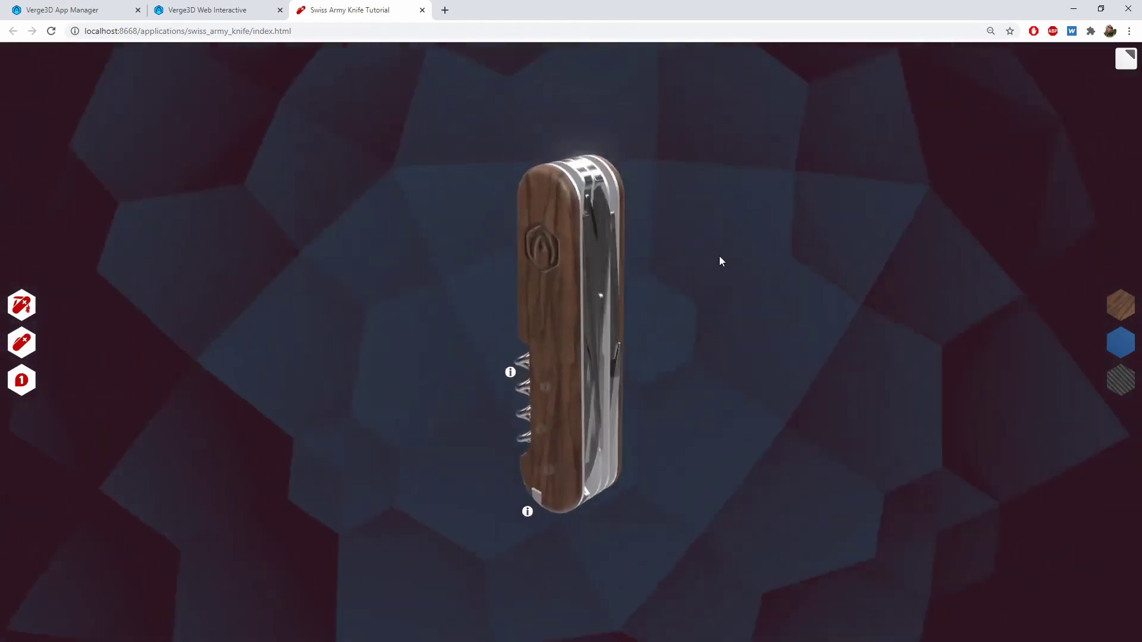